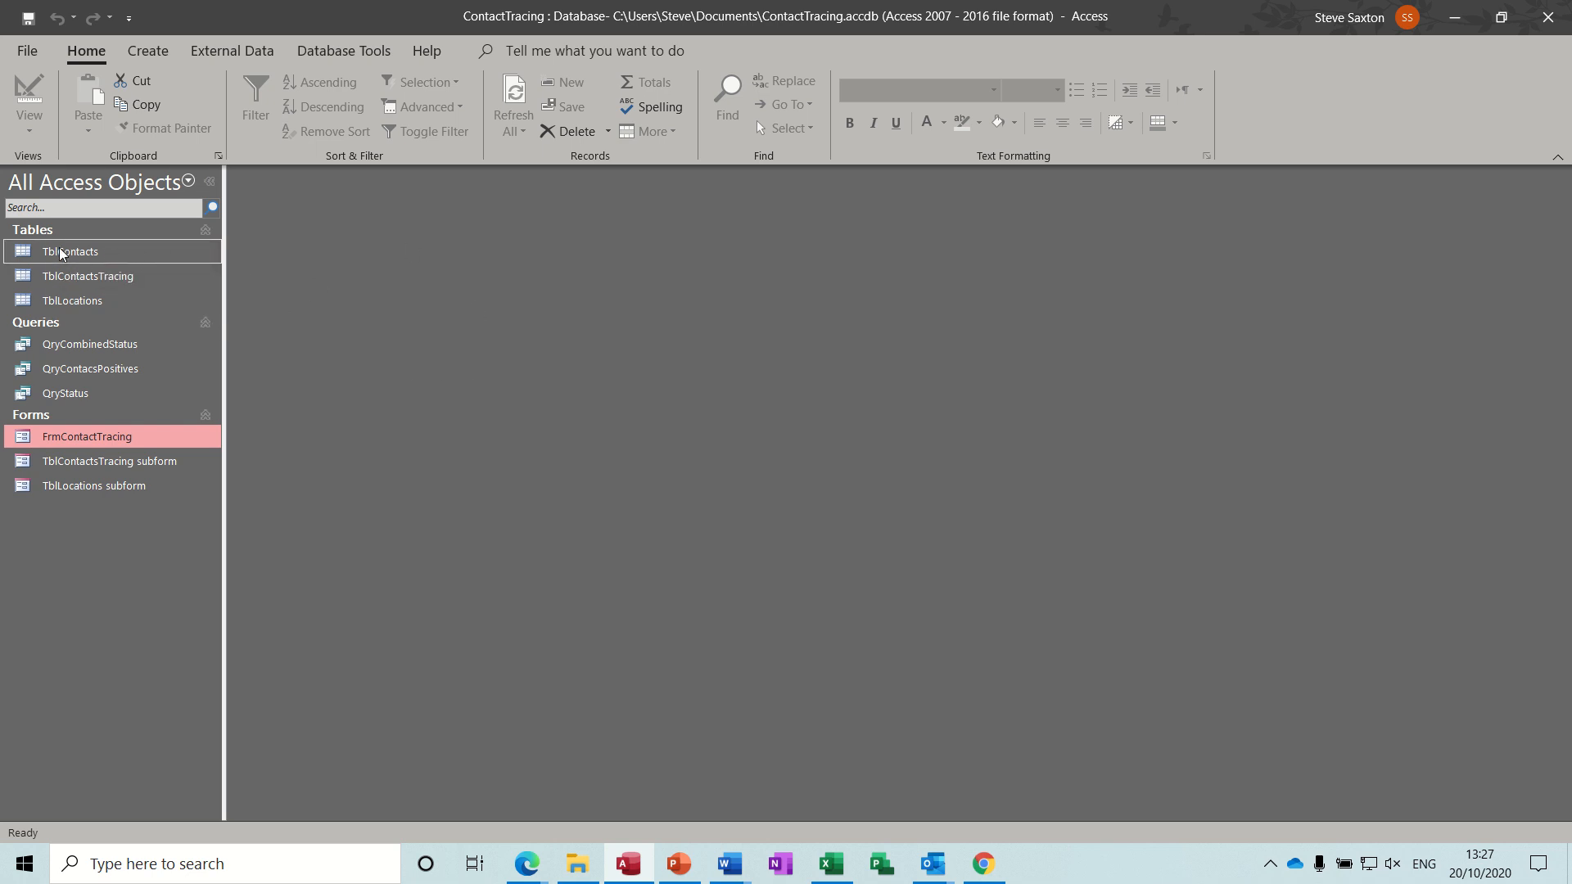
Open the FrmContactTracing form to review its contact record and subforms, then close it.
click(82, 254)
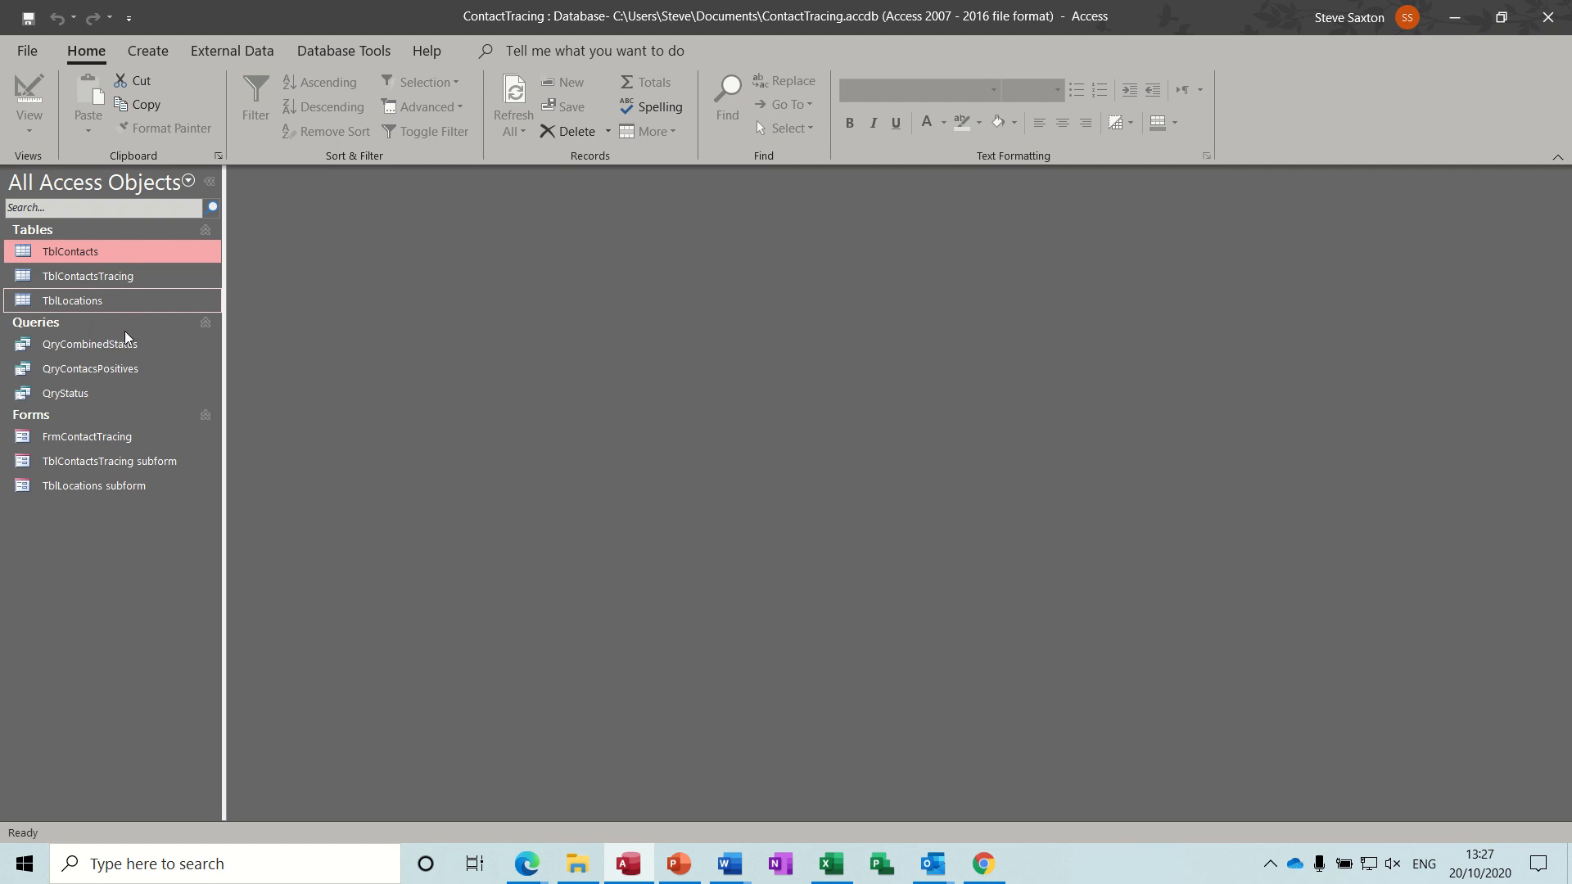
click(87, 437)
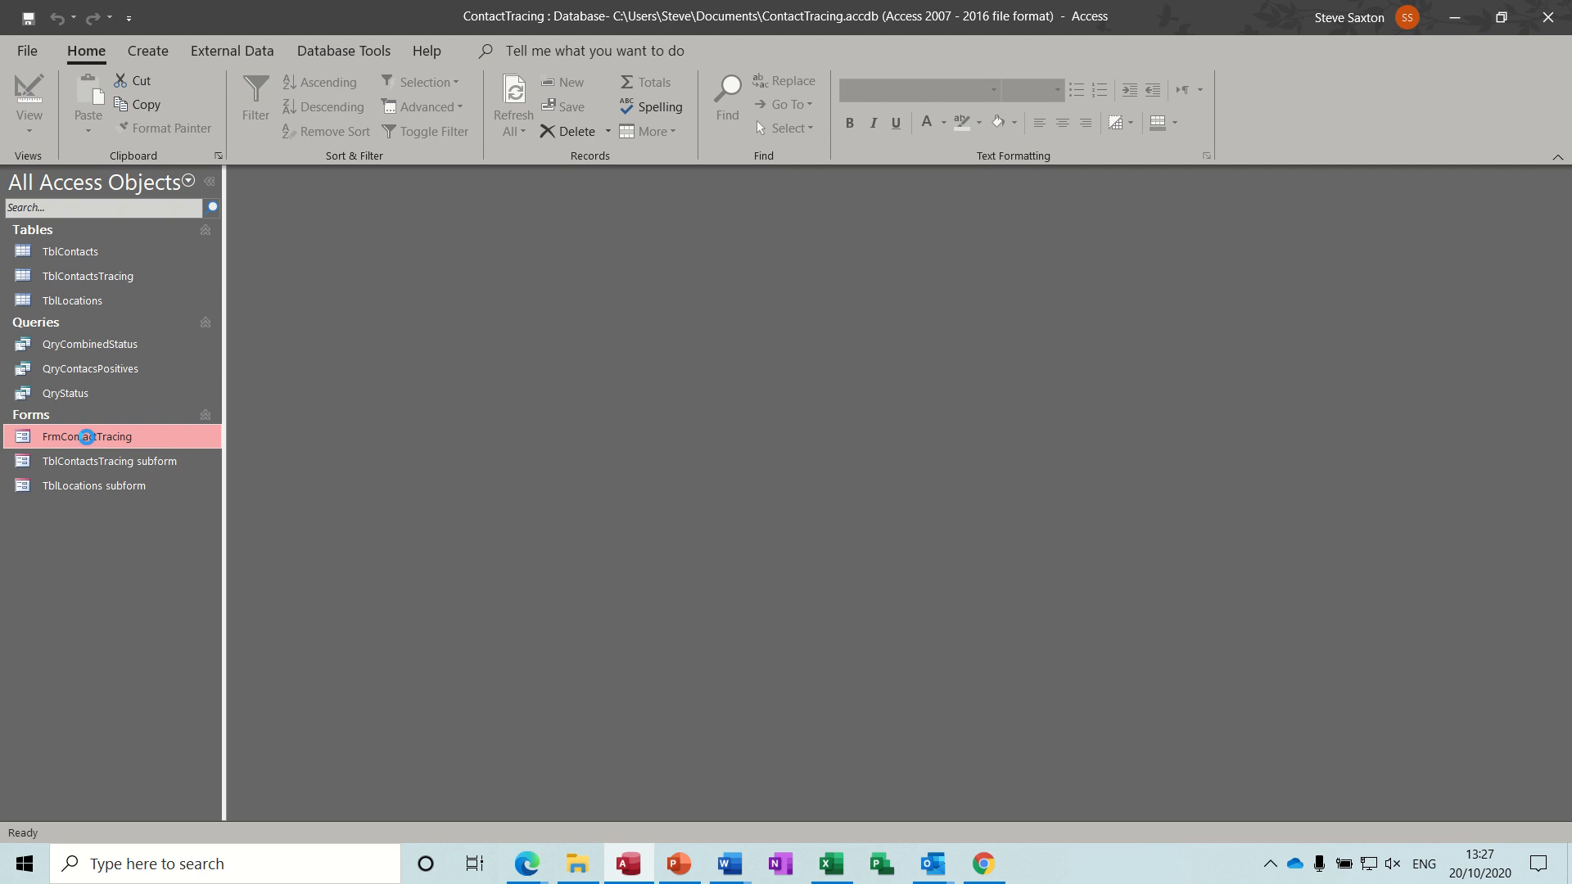
double_click(87, 437)
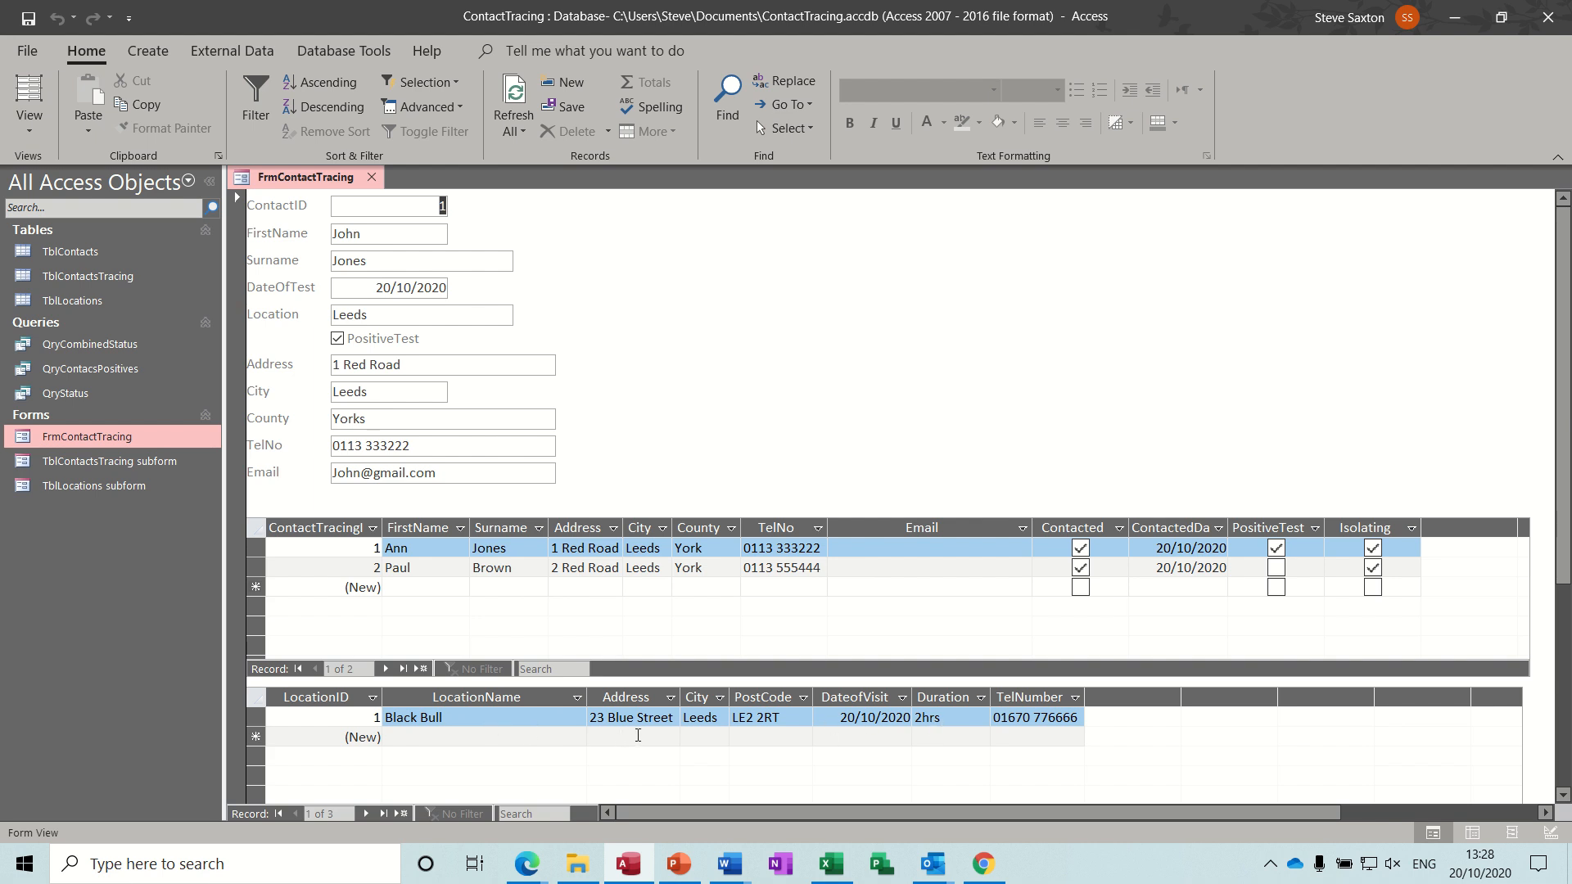
click(373, 177)
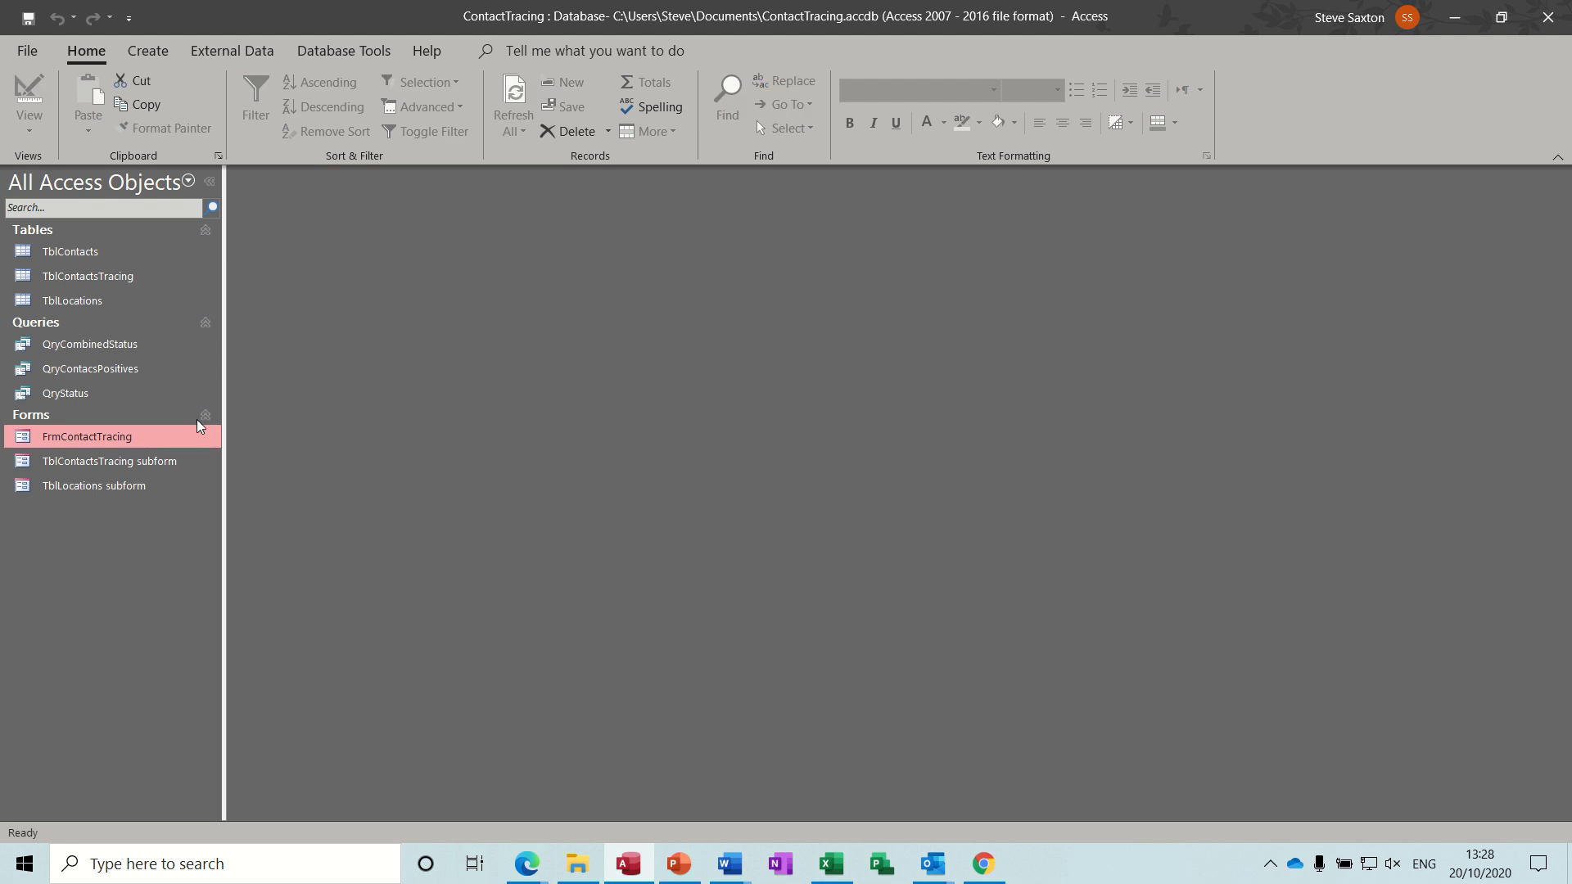
Compare the QryStatus query results with the TblContactsTracing table records, then close both.
double_click(81, 394)
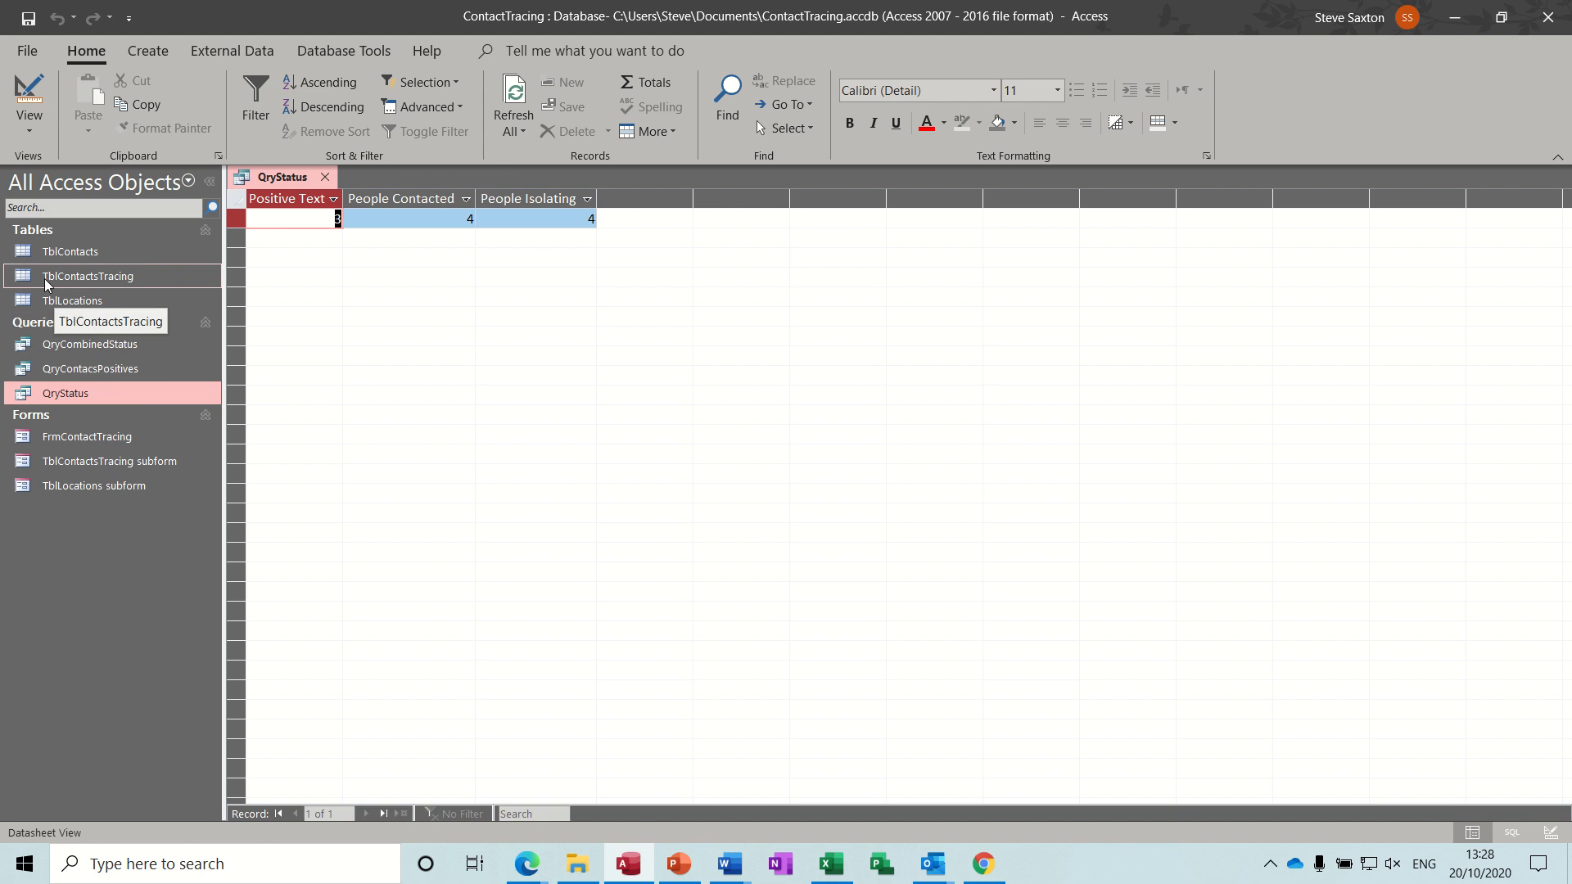
double_click(110, 276)
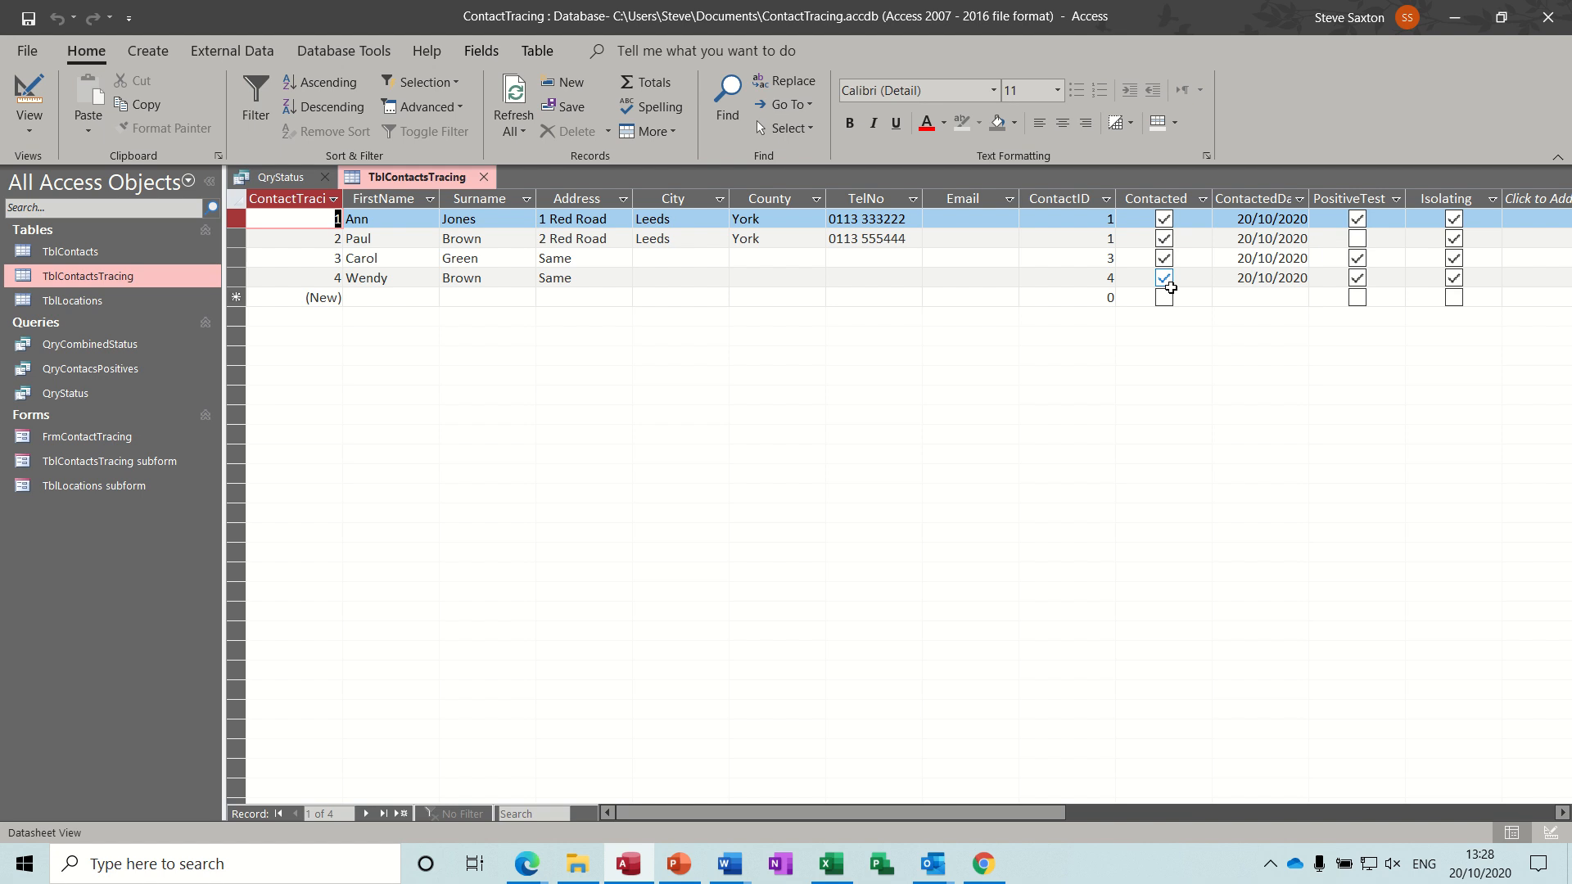
click(287, 179)
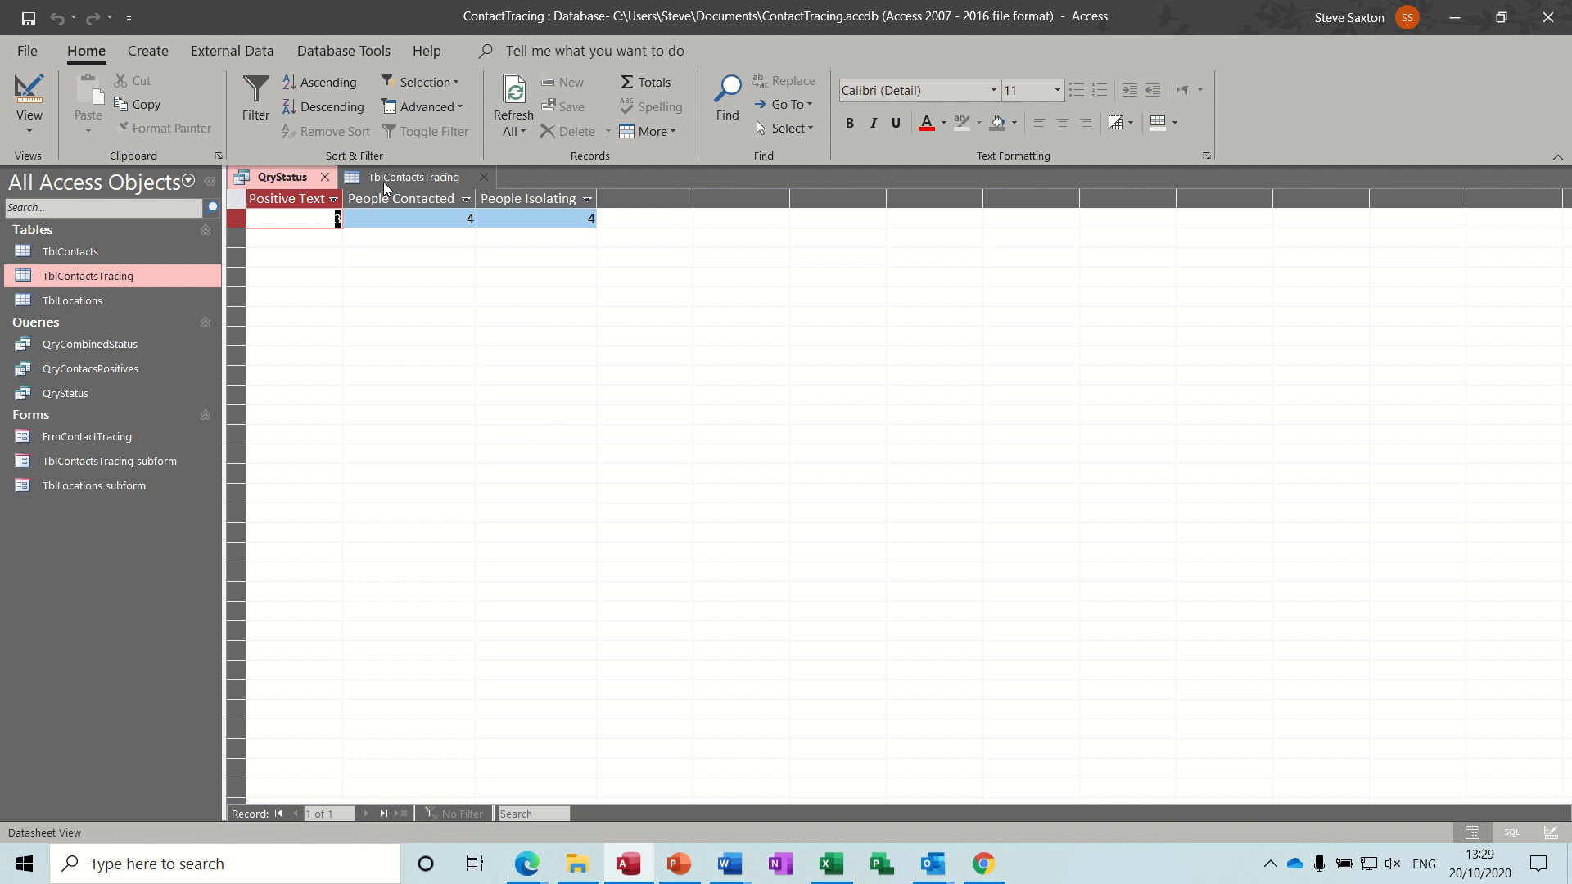
click(325, 178)
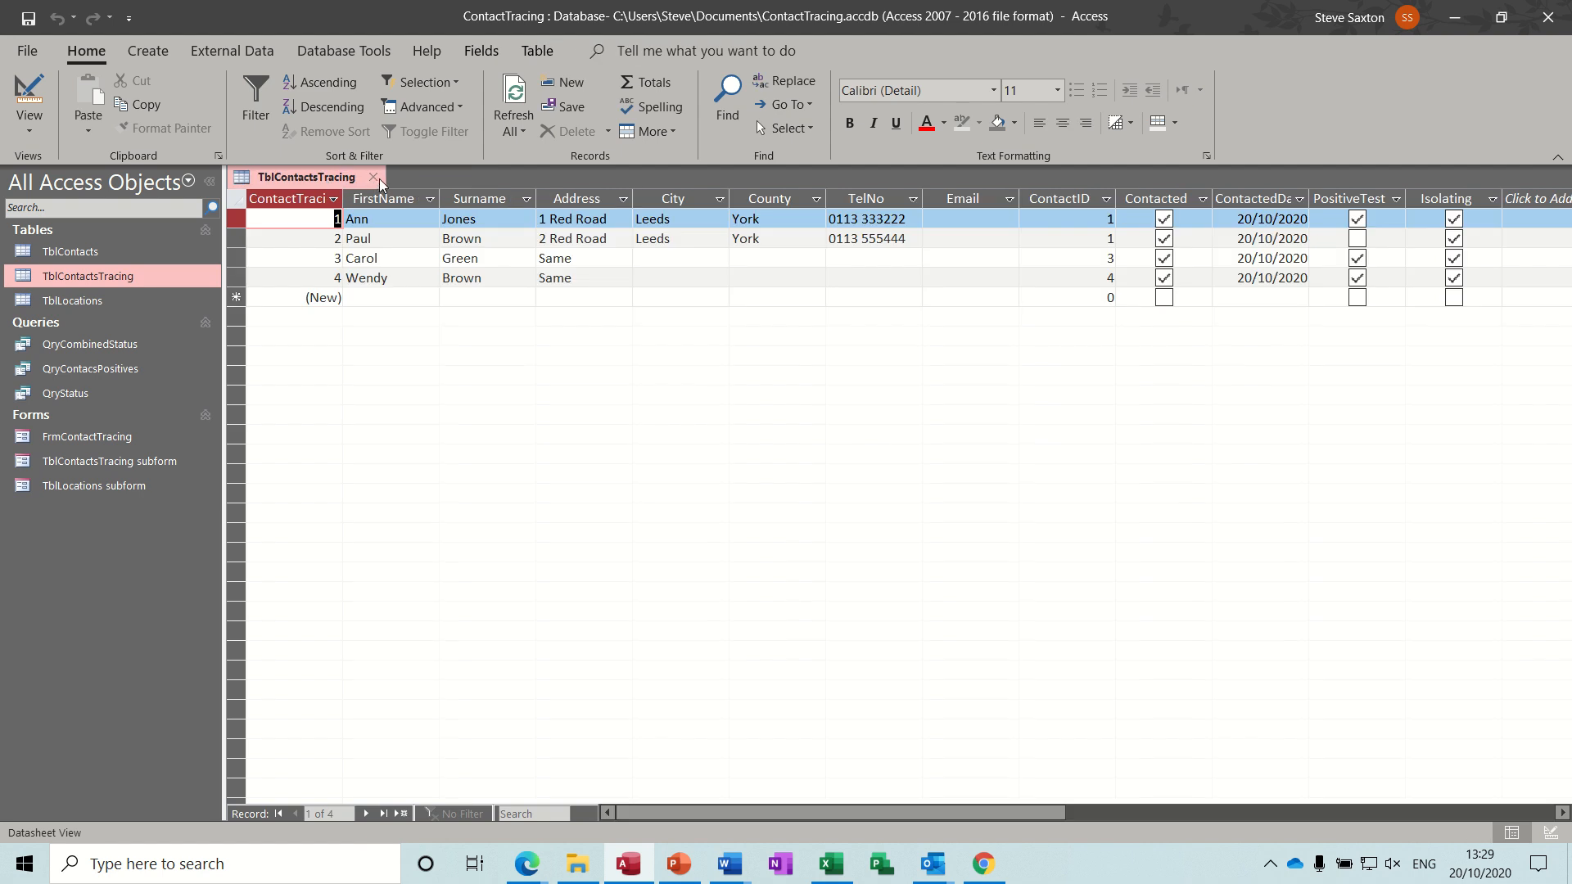
click(373, 178)
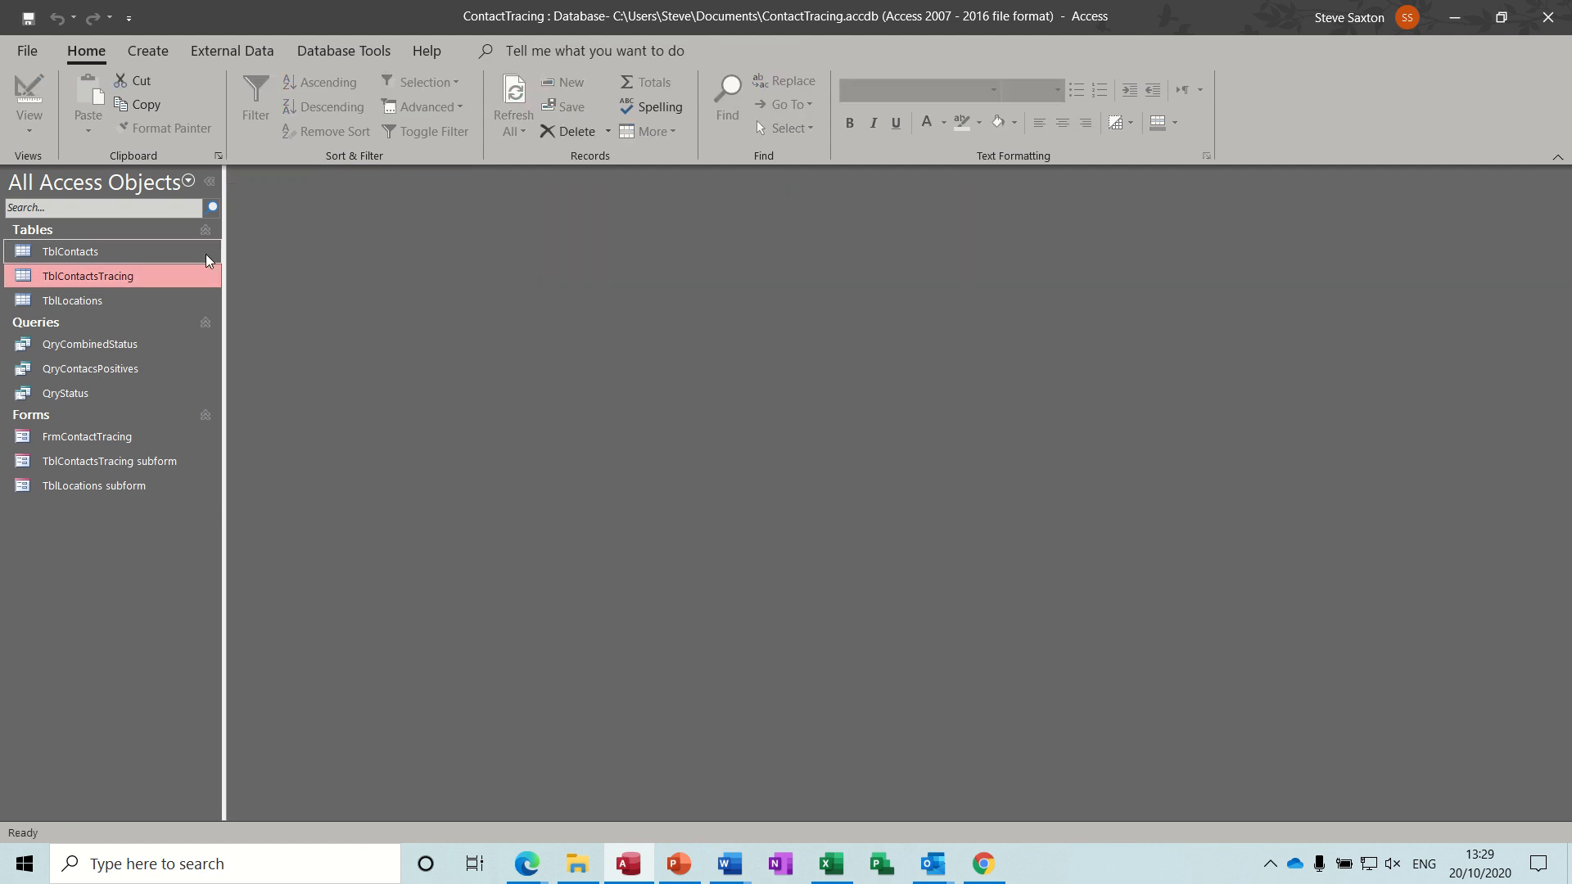
Review the TblContacts table and the QryCombinedStatus query results, closing each afterwards.
double_click(106, 251)
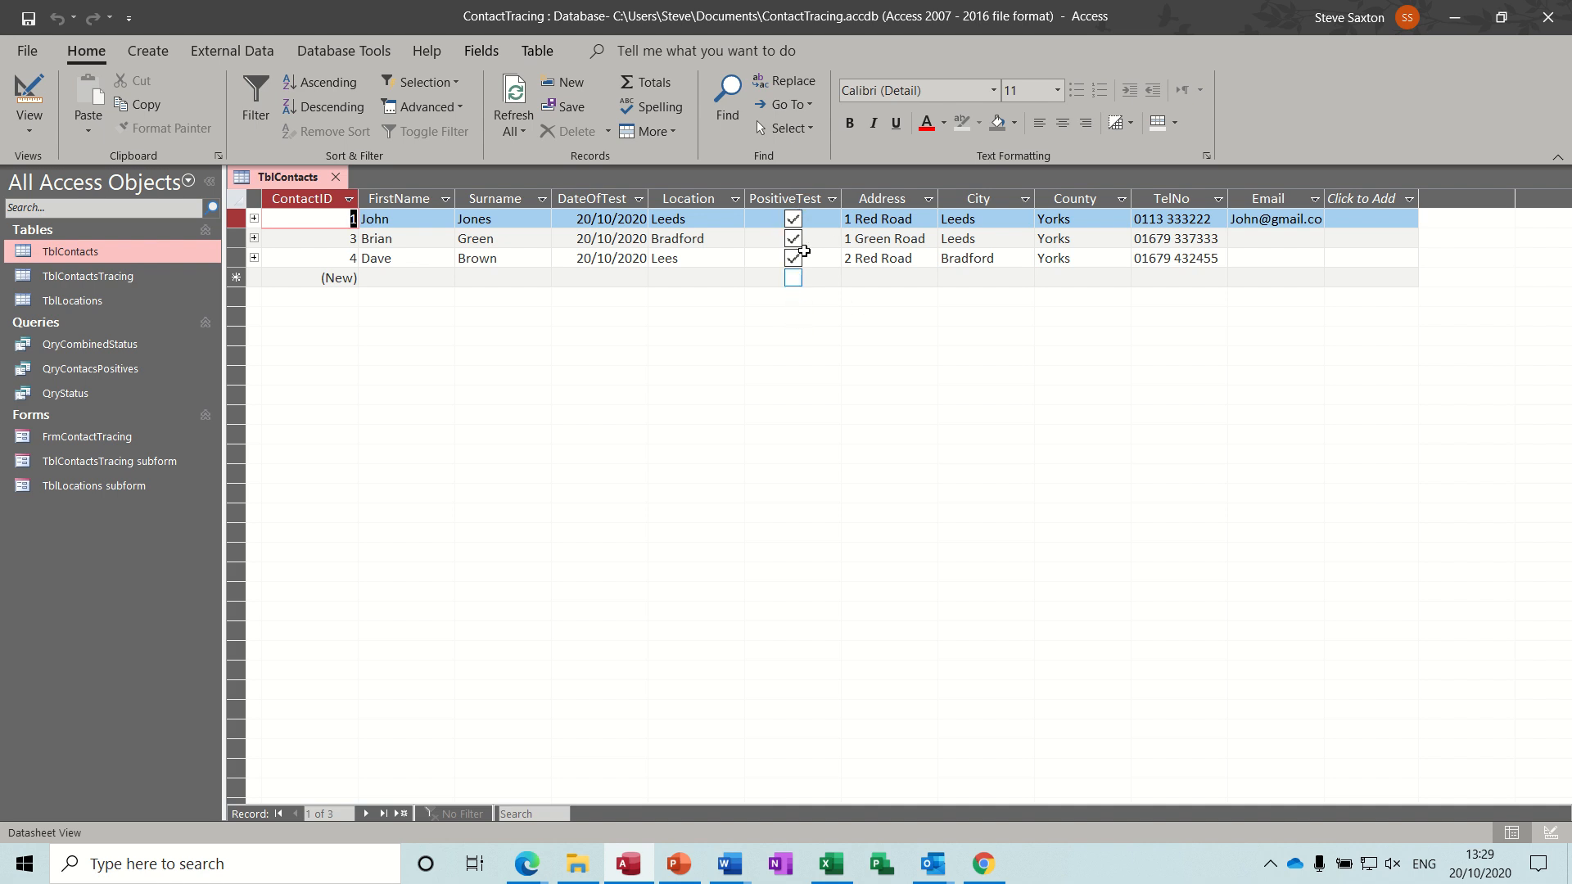
click(335, 178)
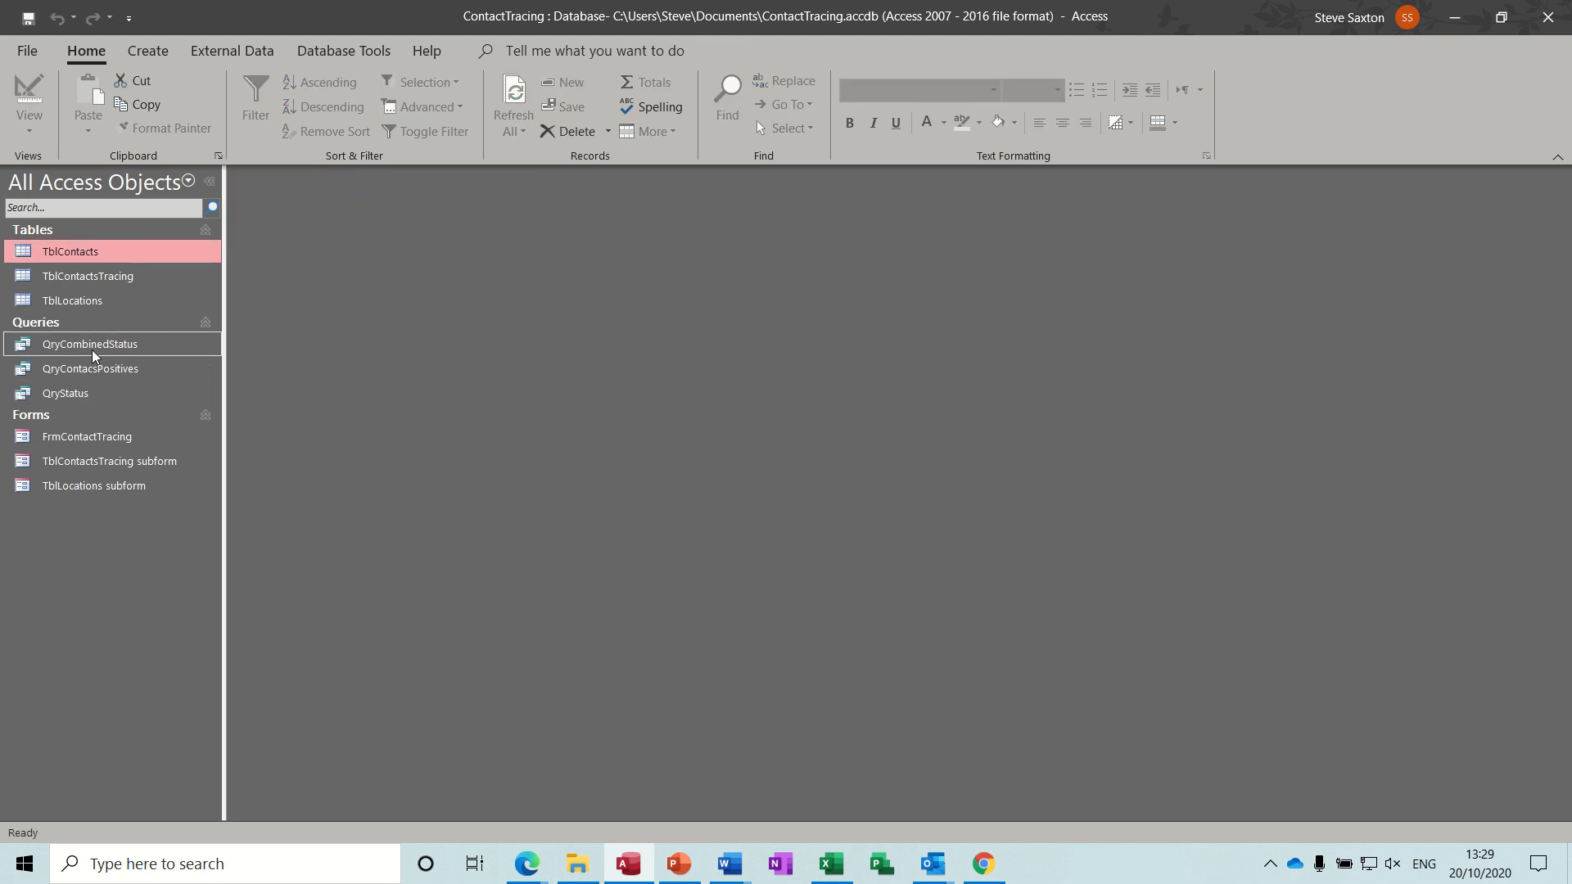
double_click(149, 345)
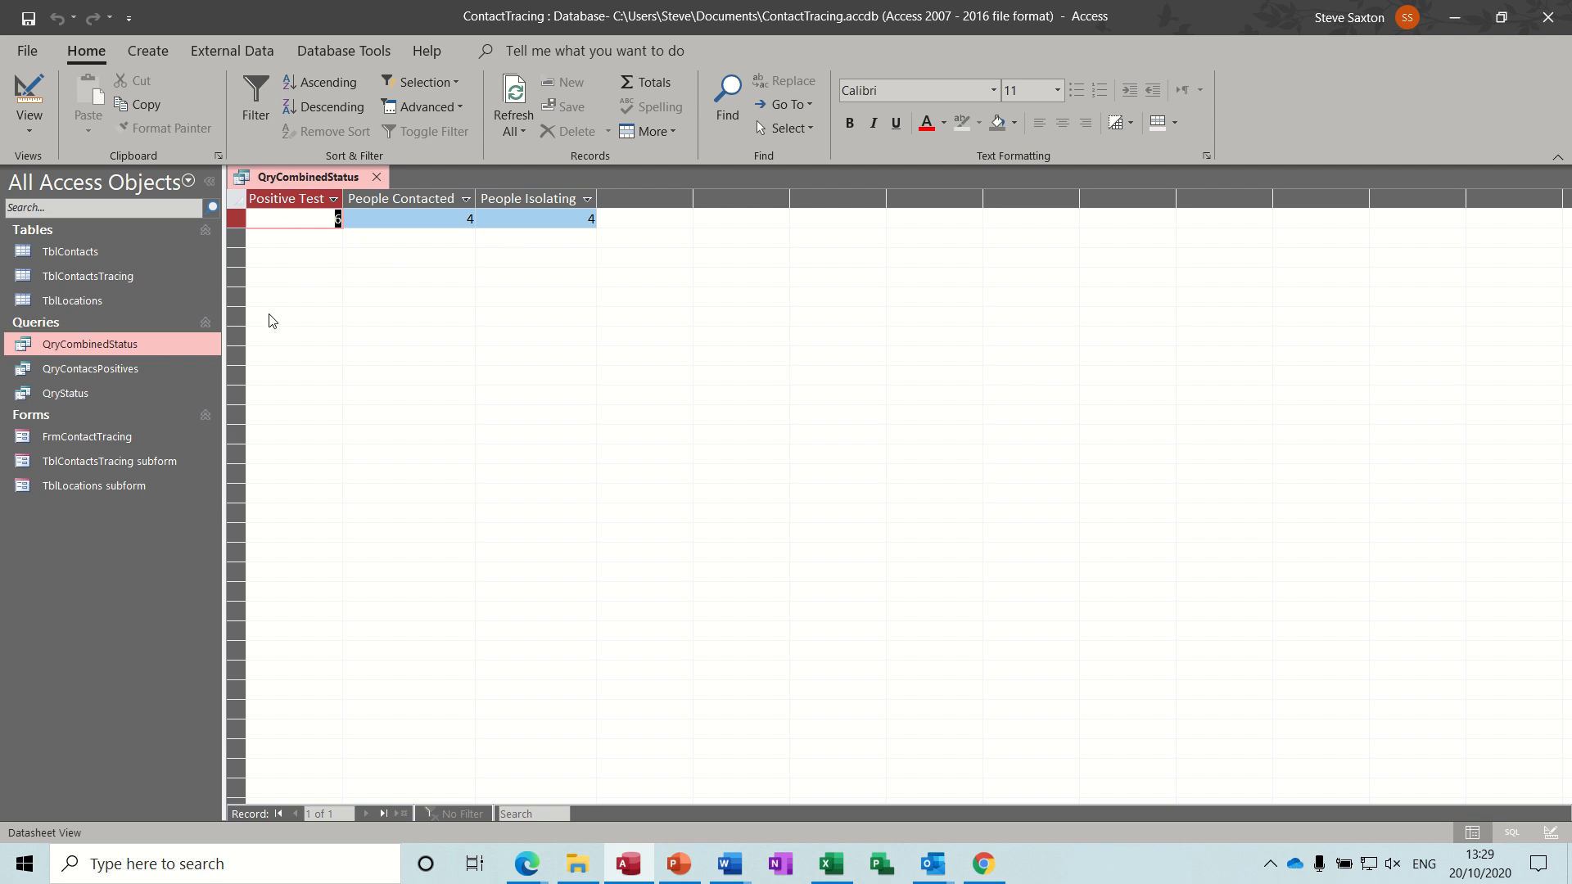
click(376, 178)
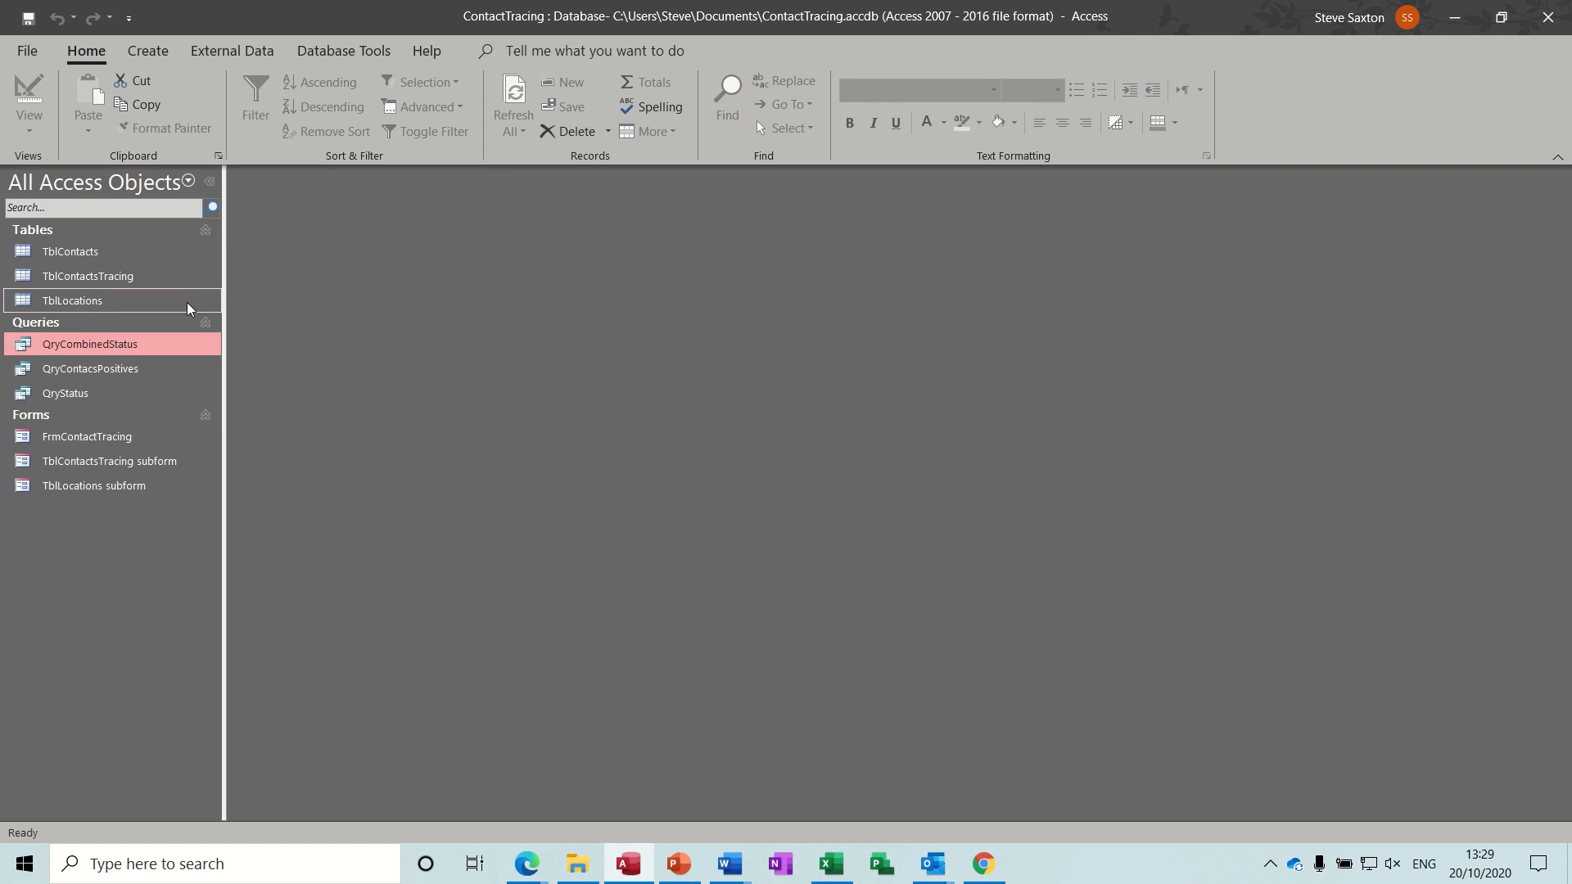
Inspect the field designs of TblLocations and TblContactsTracing in Design View, closing each.
click(128, 302)
right_click(128, 302)
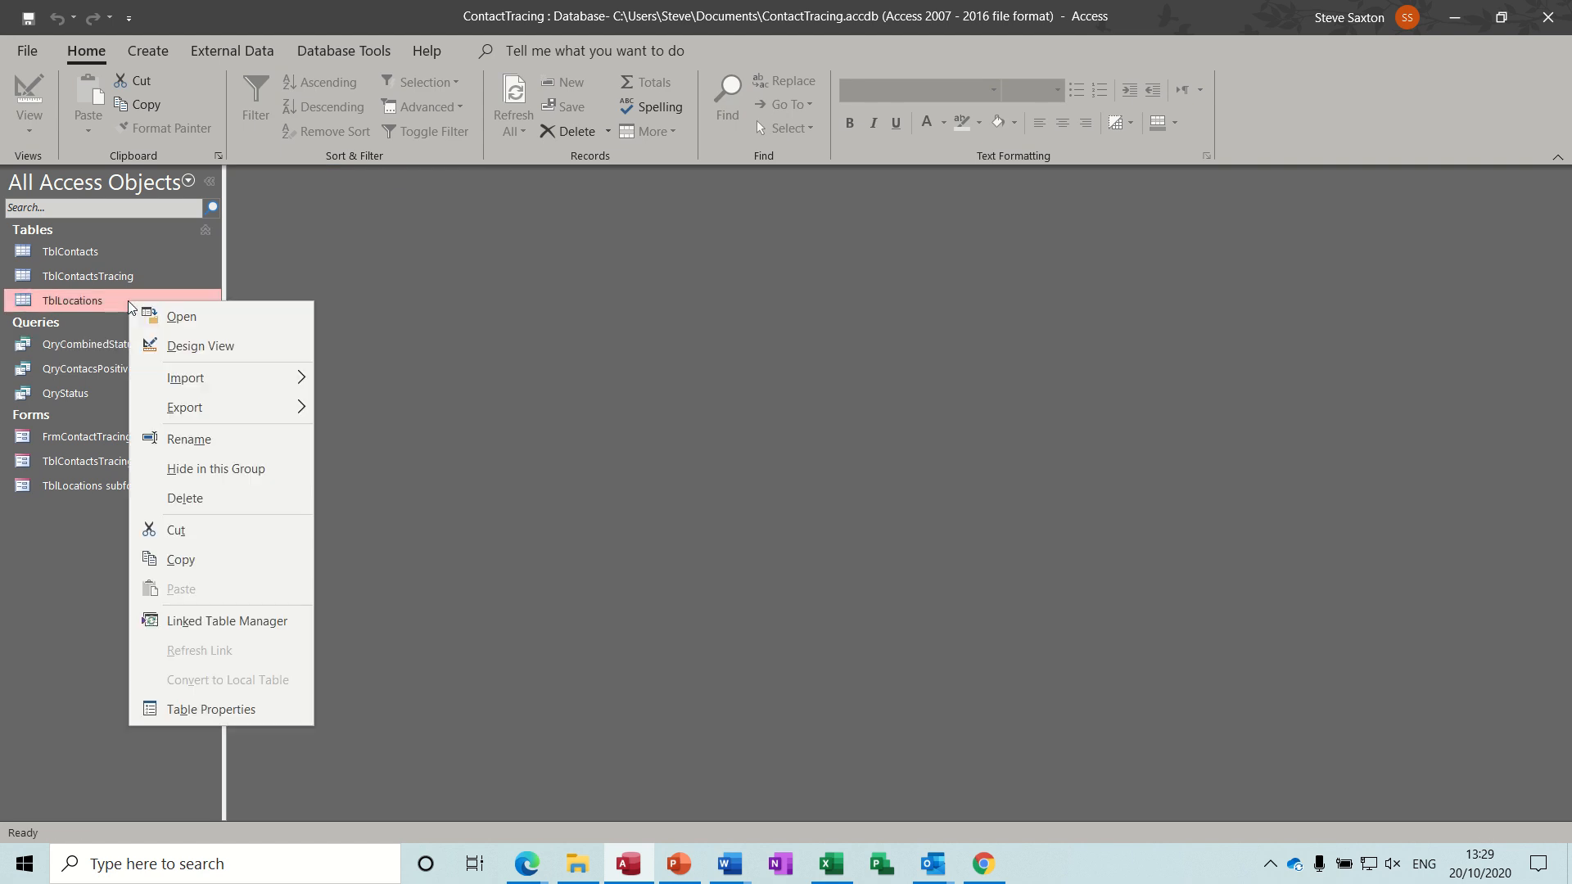
click(161, 339)
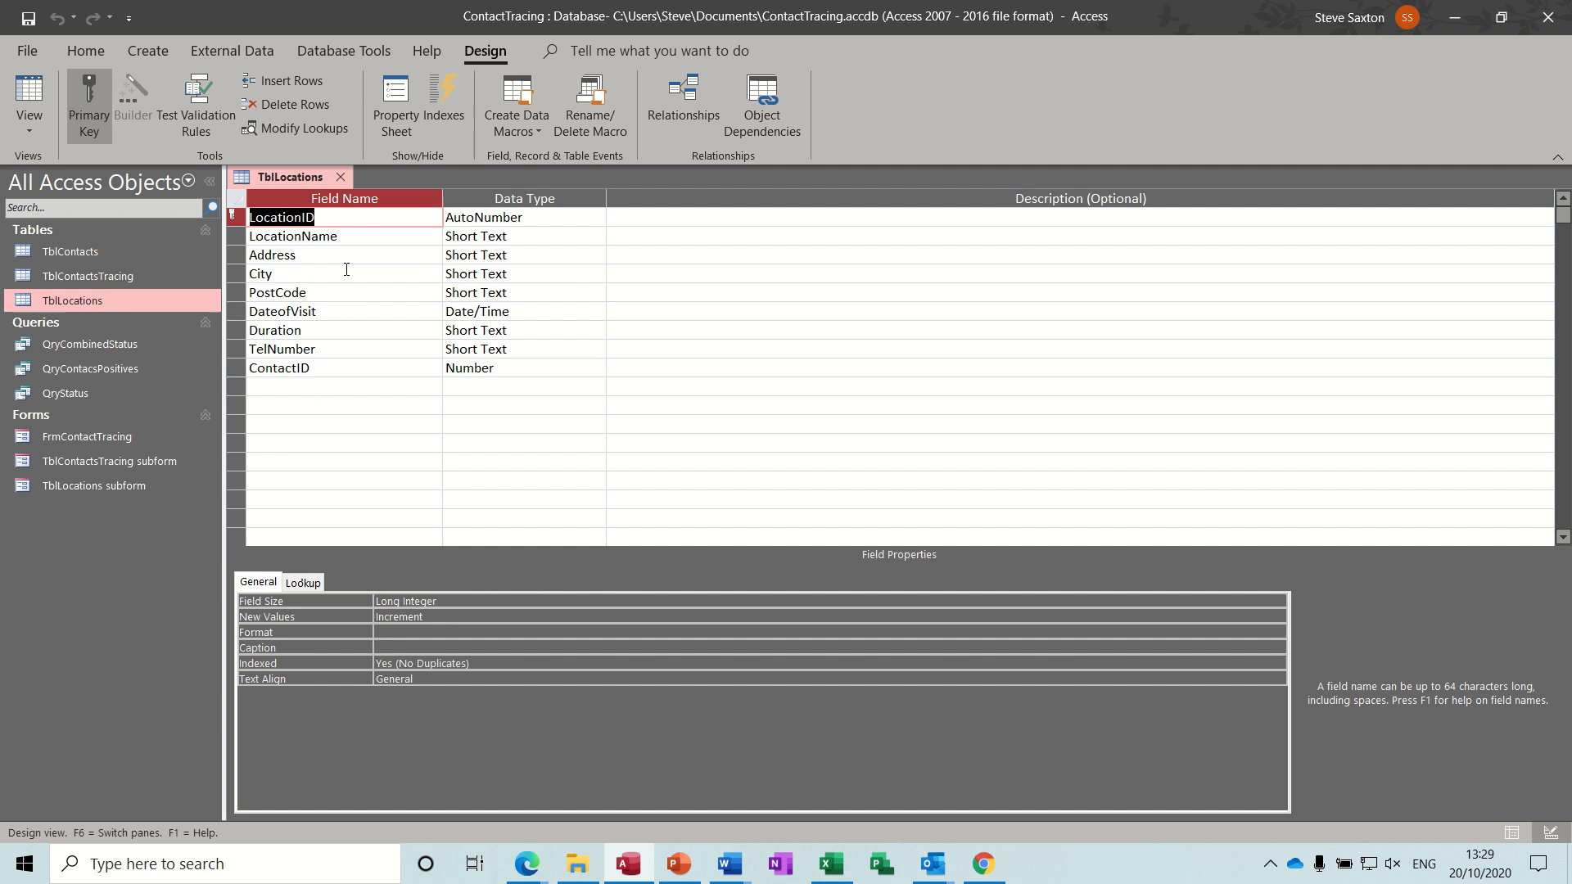
click(340, 178)
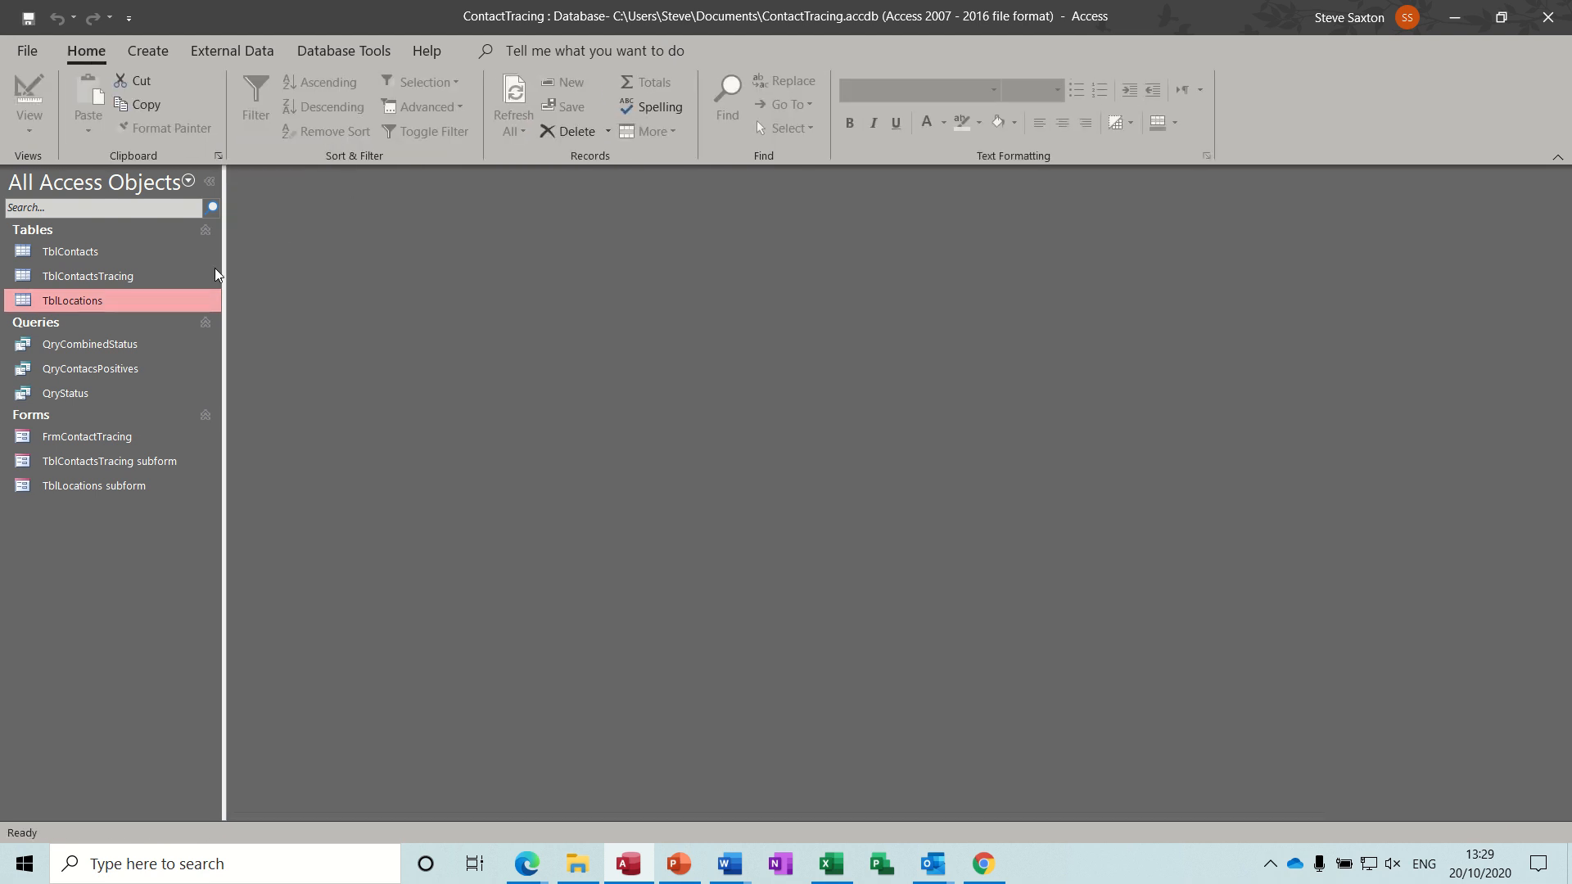
click(151, 277)
right_click(151, 276)
click(229, 319)
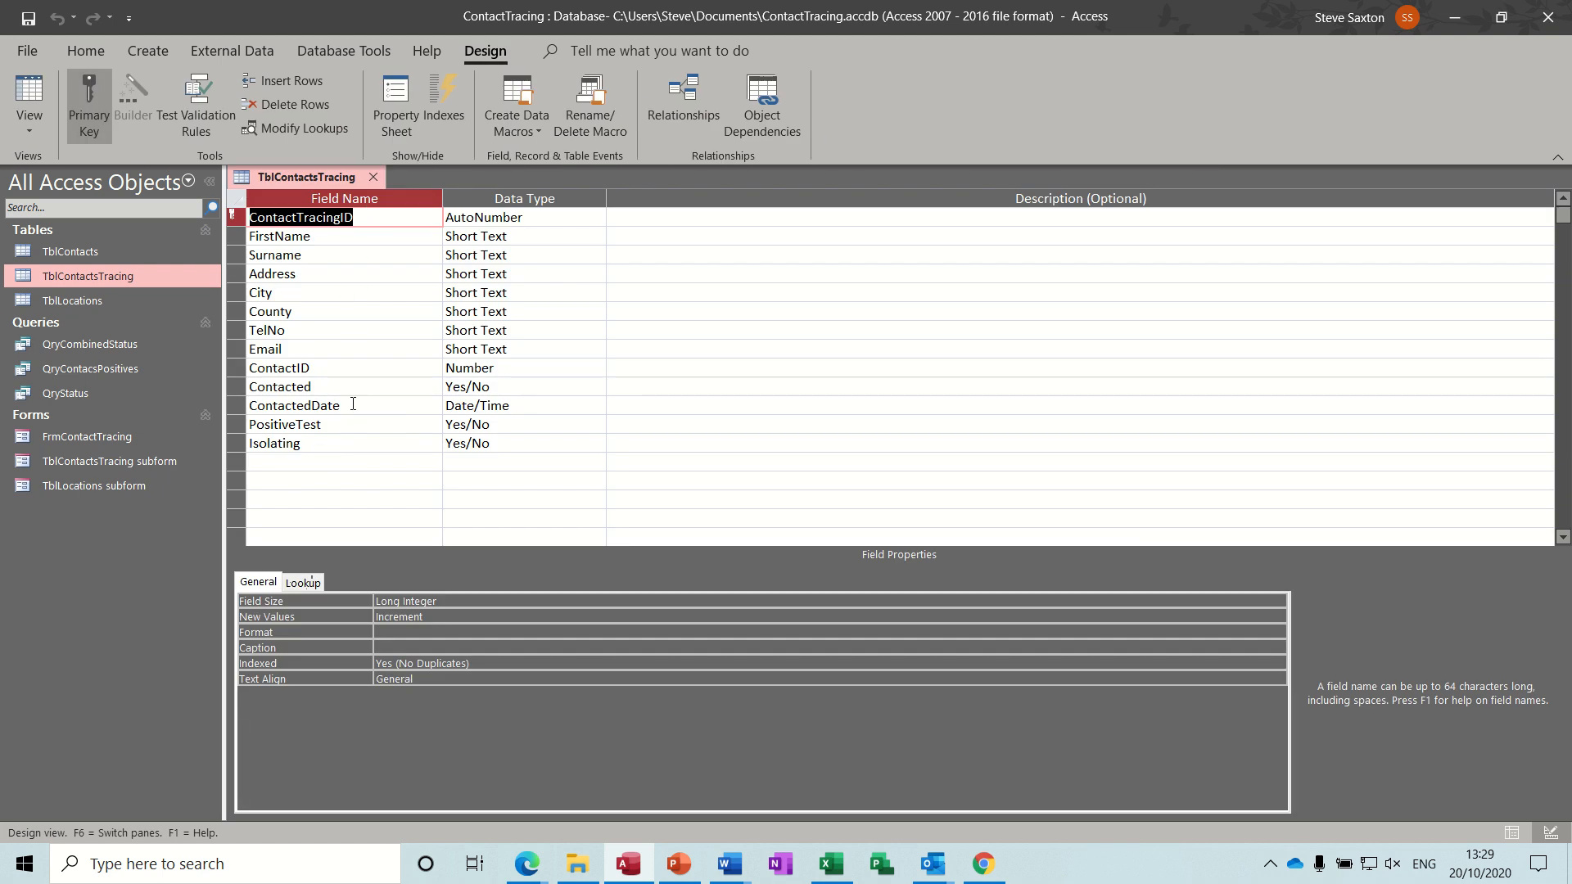
click(375, 177)
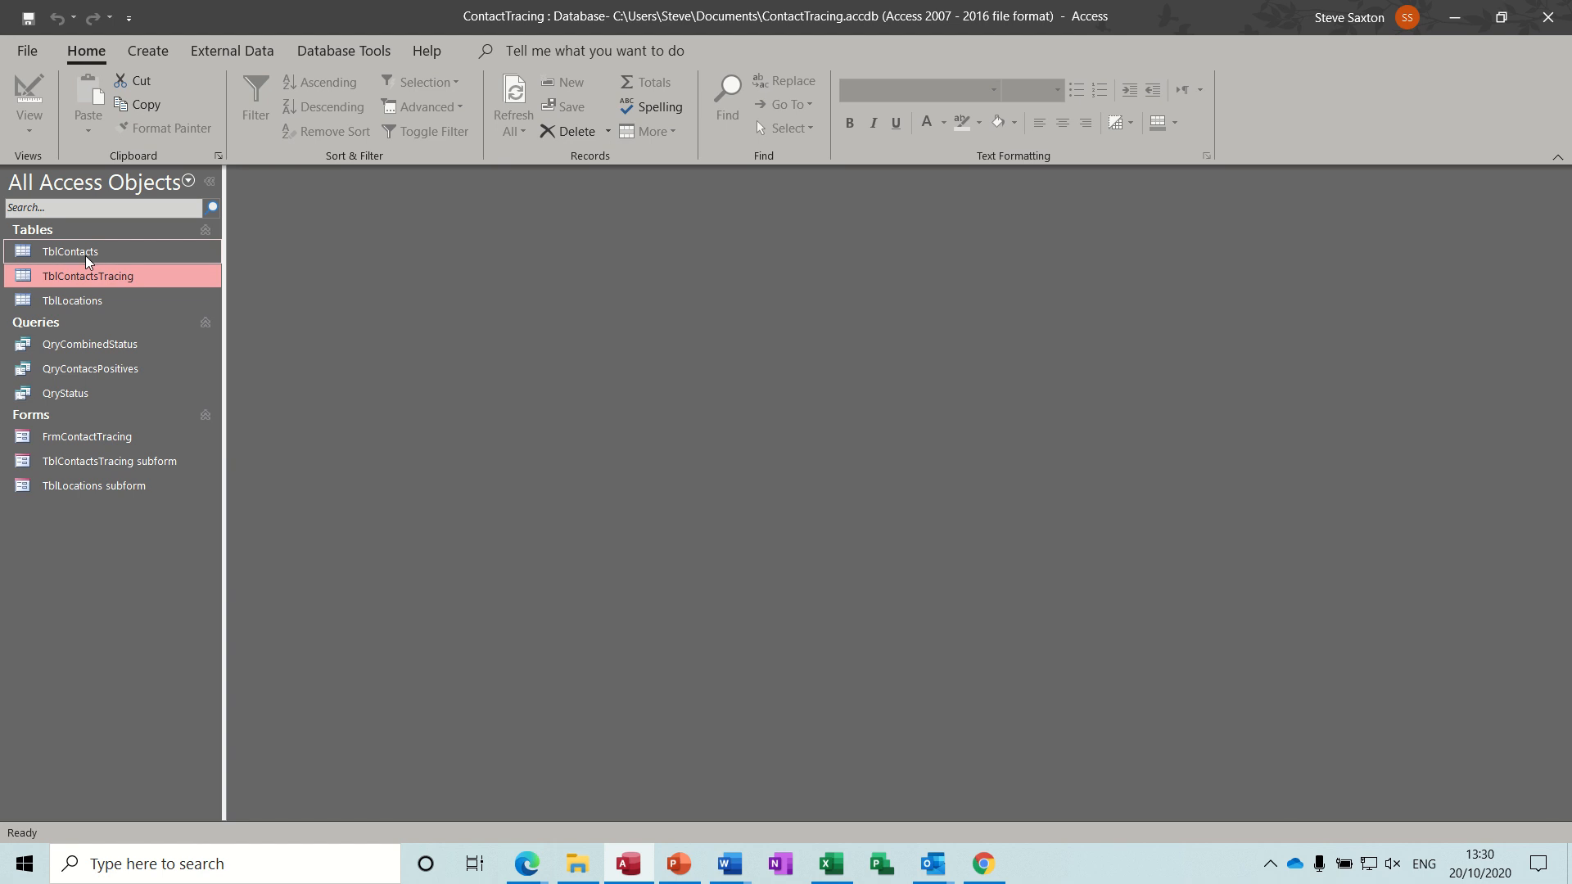
View the relationships between TblContacts, TblContactsTracing and TblLocations, then close the relationships window.
click(337, 52)
click(263, 97)
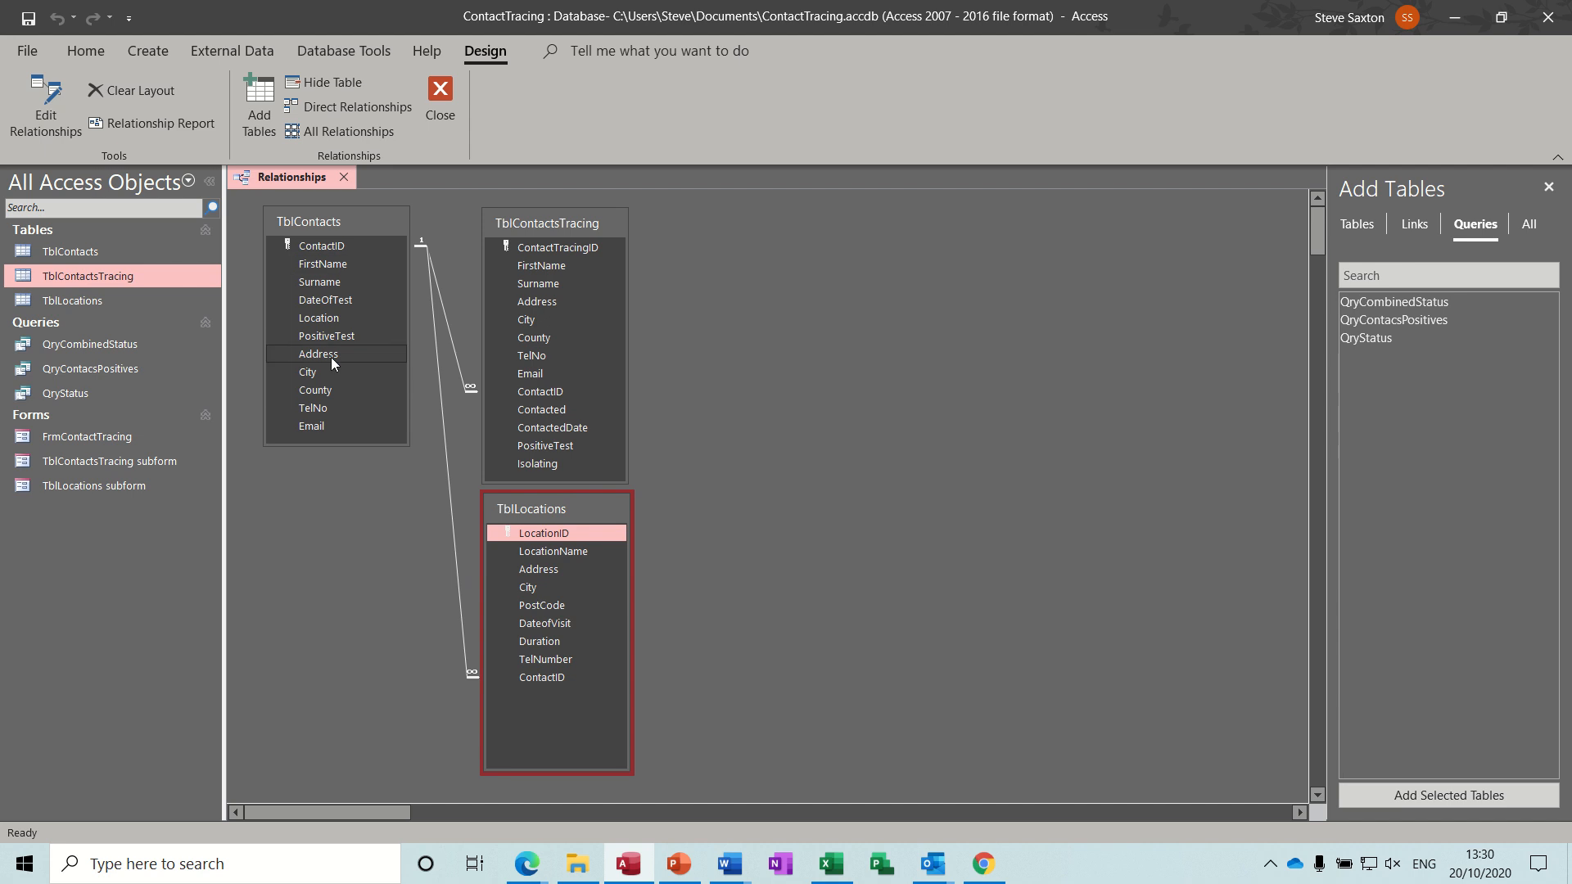
click(440, 97)
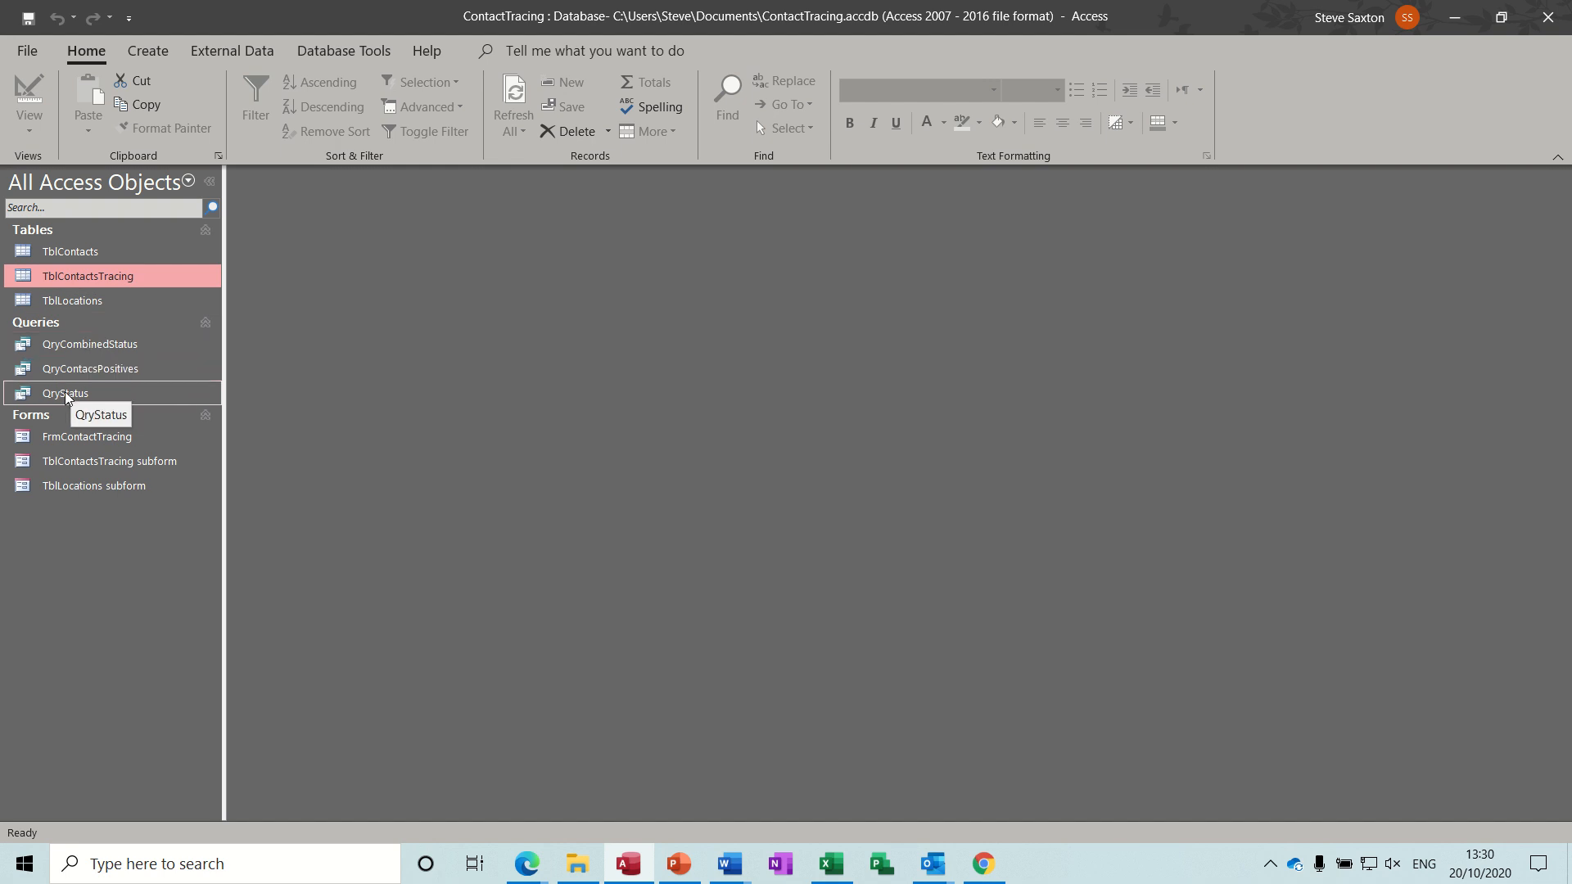
Open QryStatus in Design View and widen its first field column to read the expression.
click(123, 394)
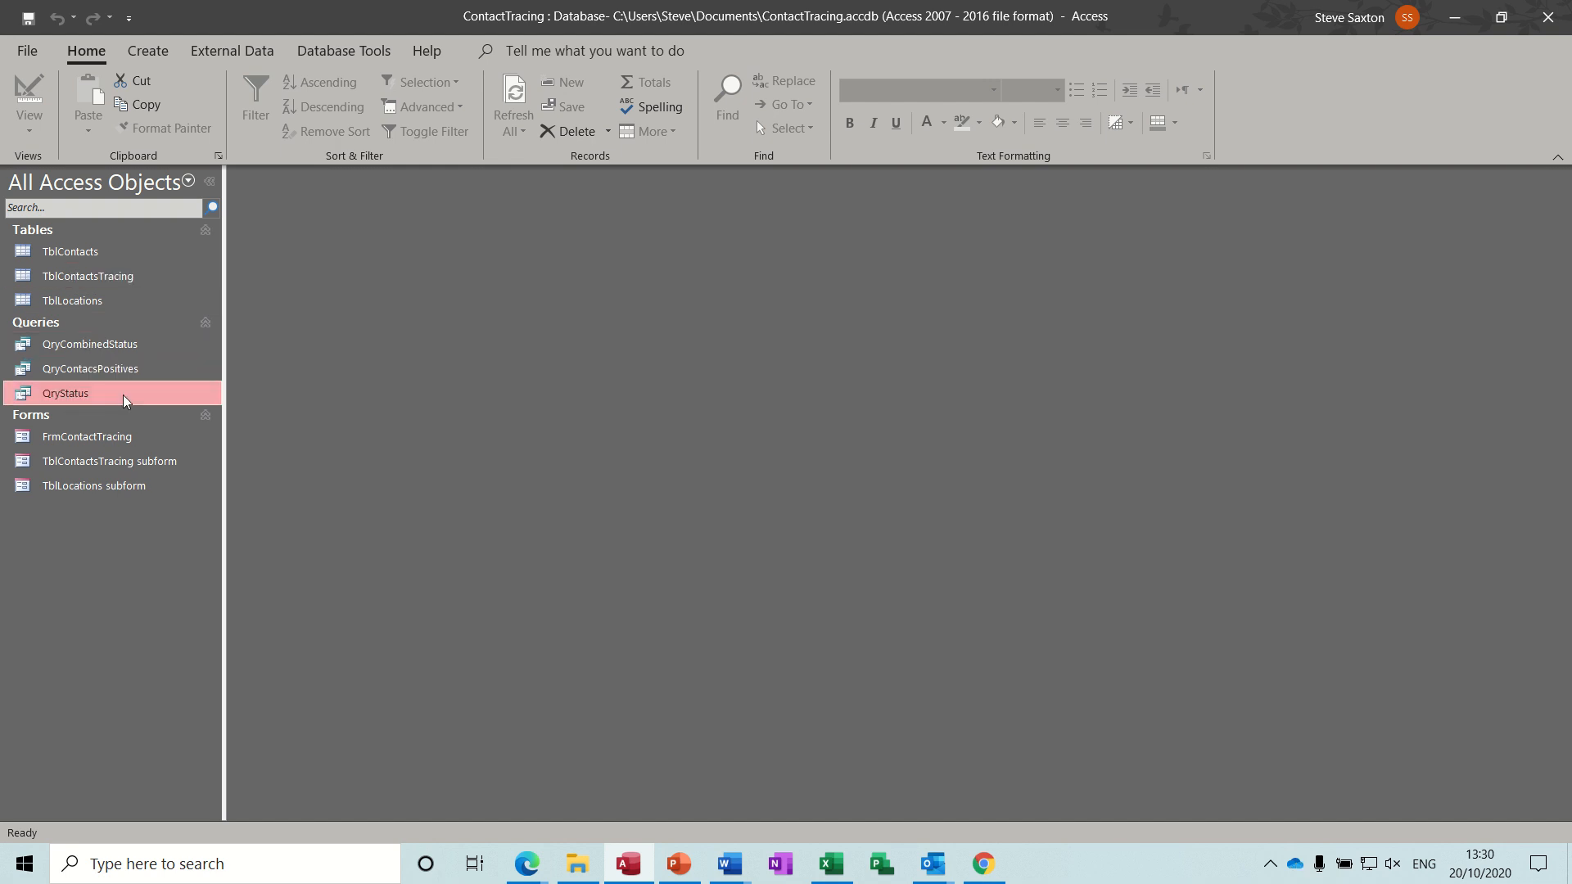
right_click(57, 396)
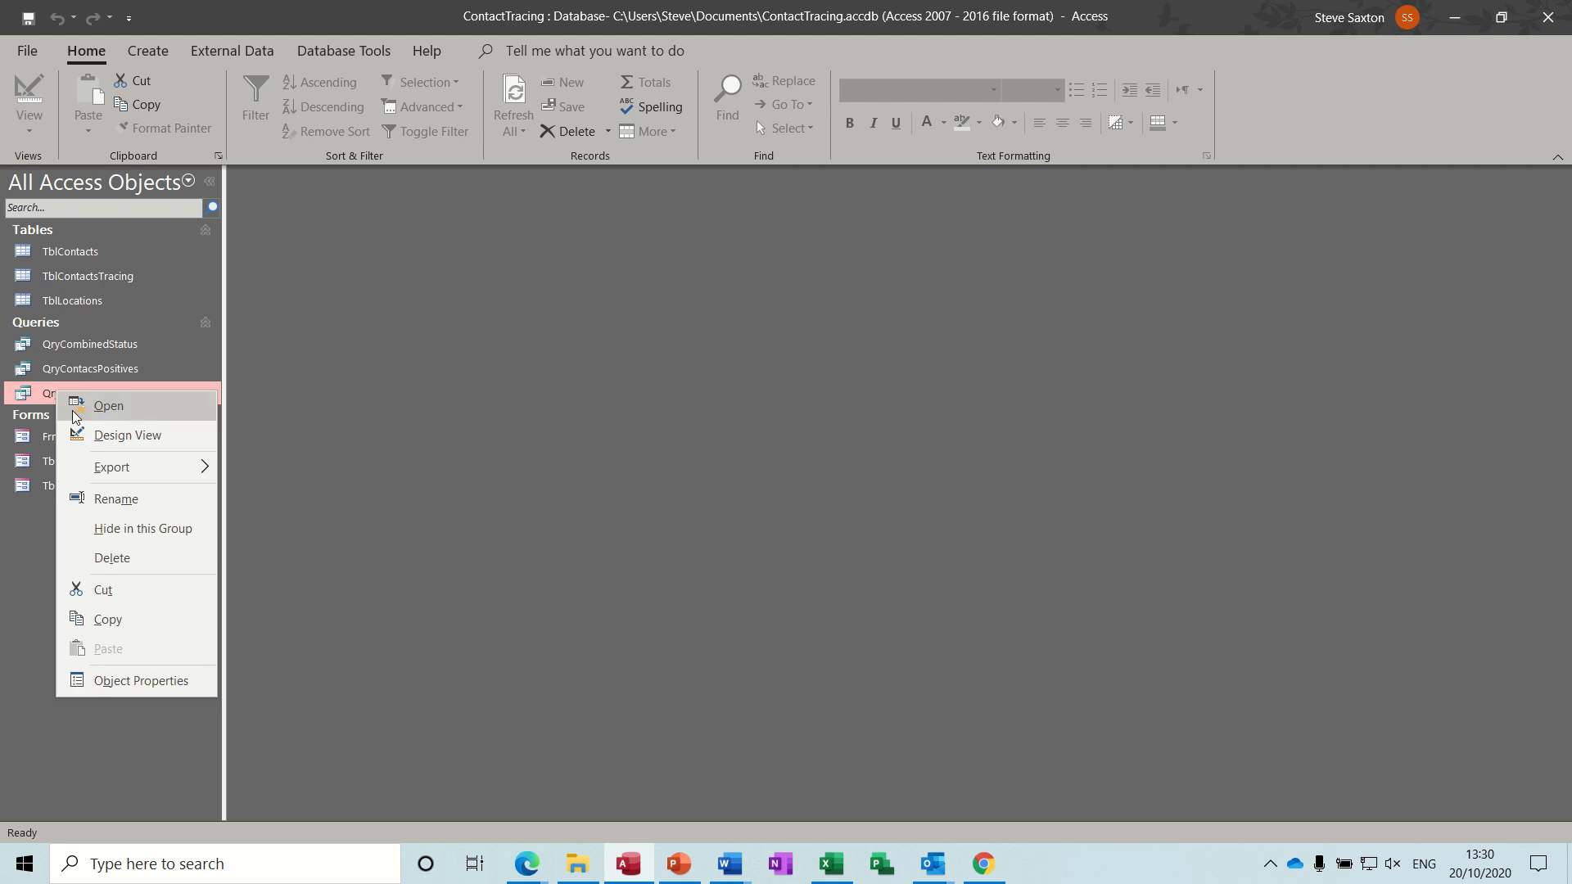
click(82, 434)
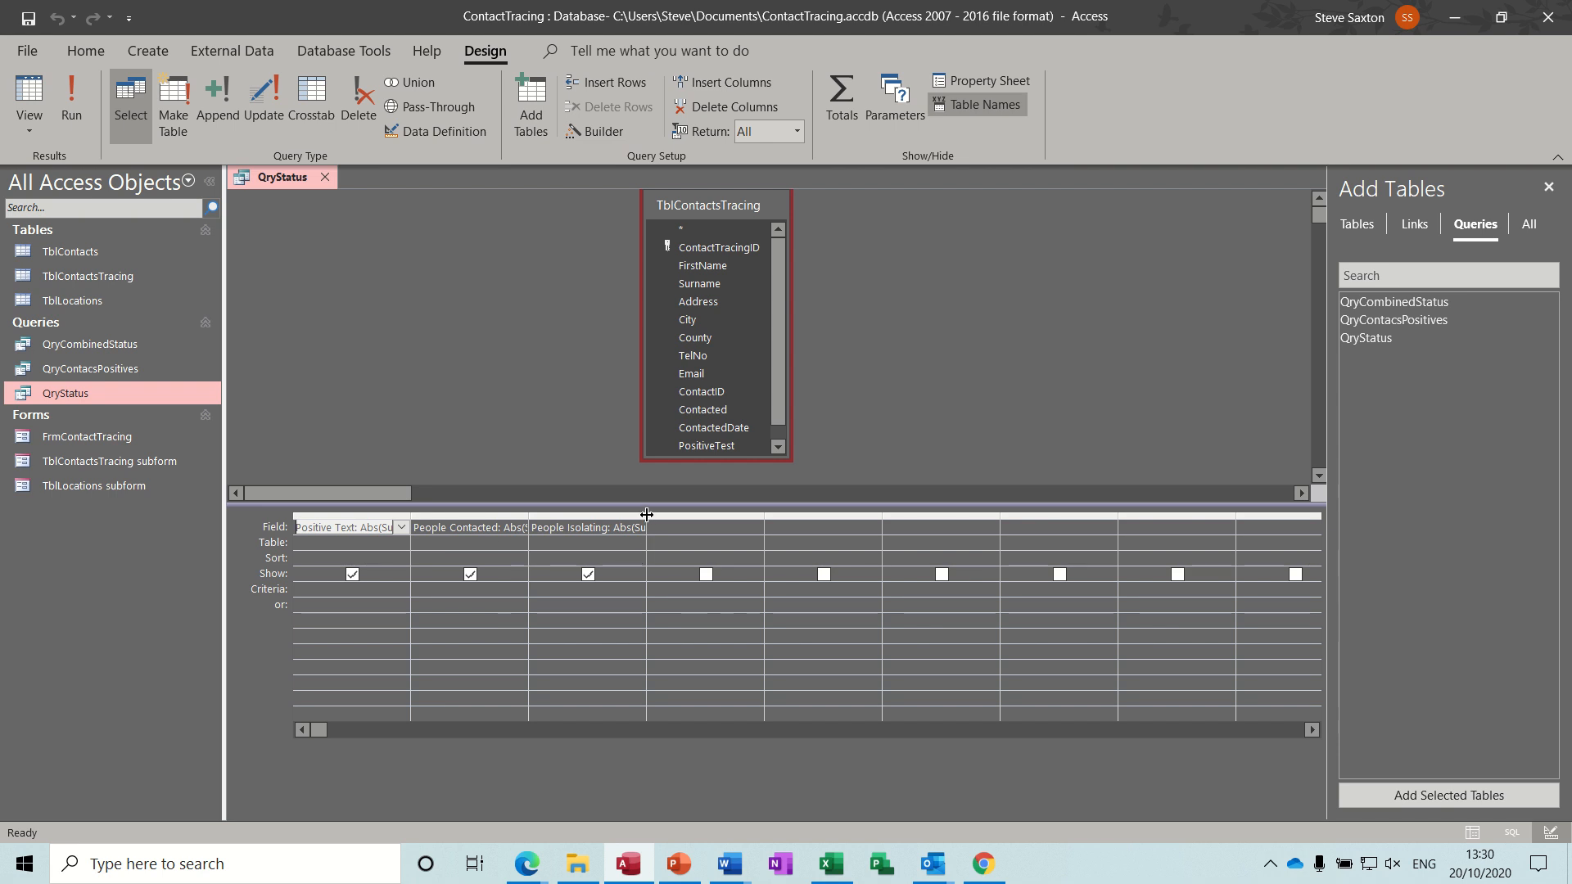
drag(646, 523, 741, 525)
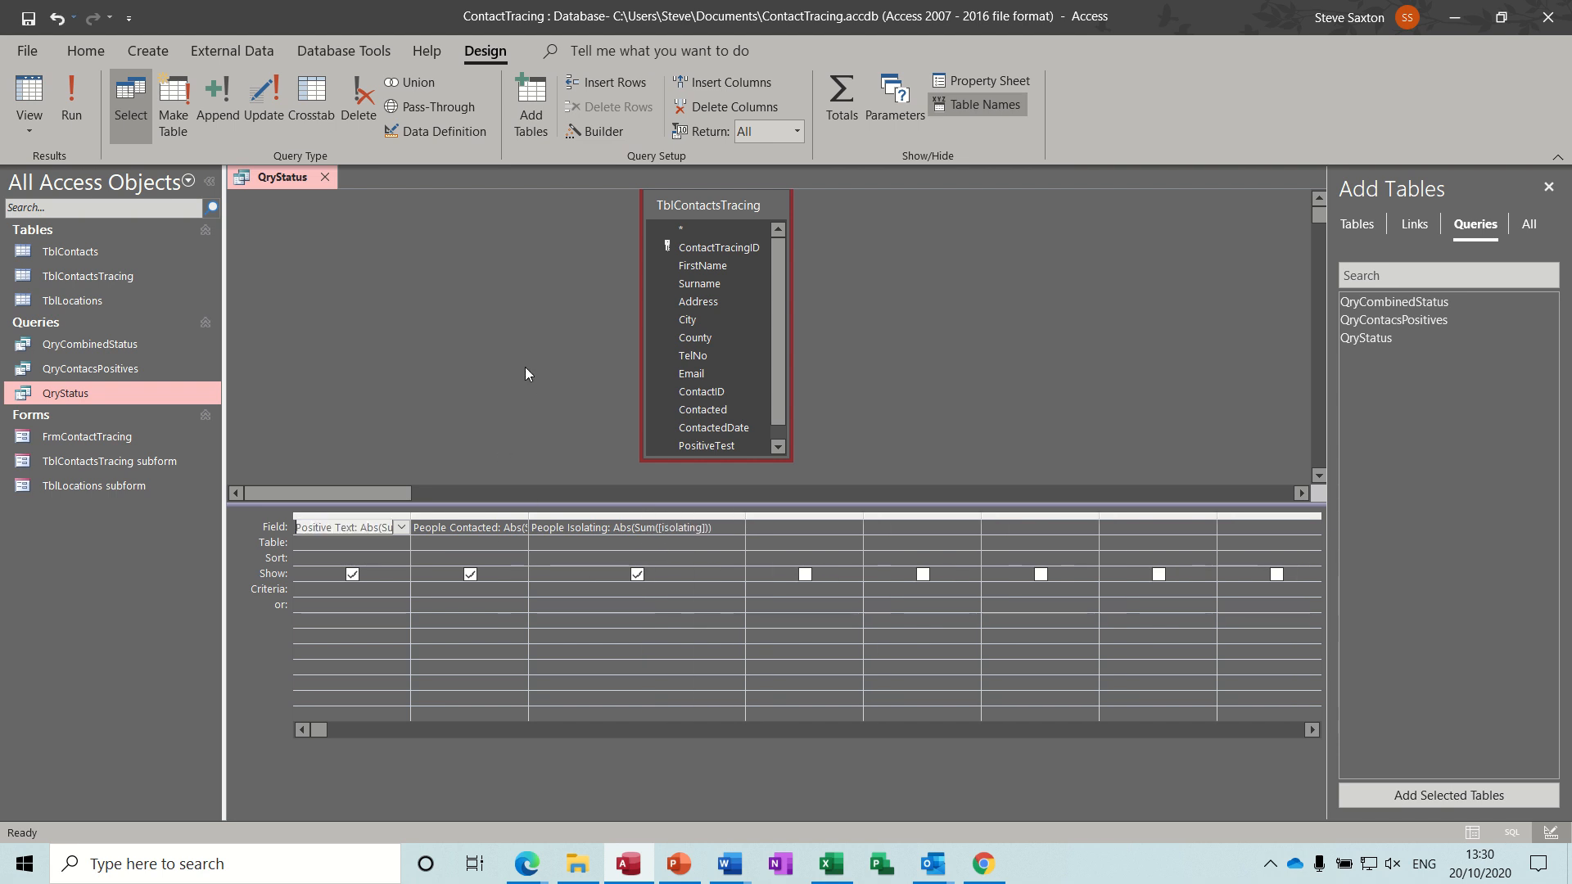
double_click(408, 518)
click(406, 287)
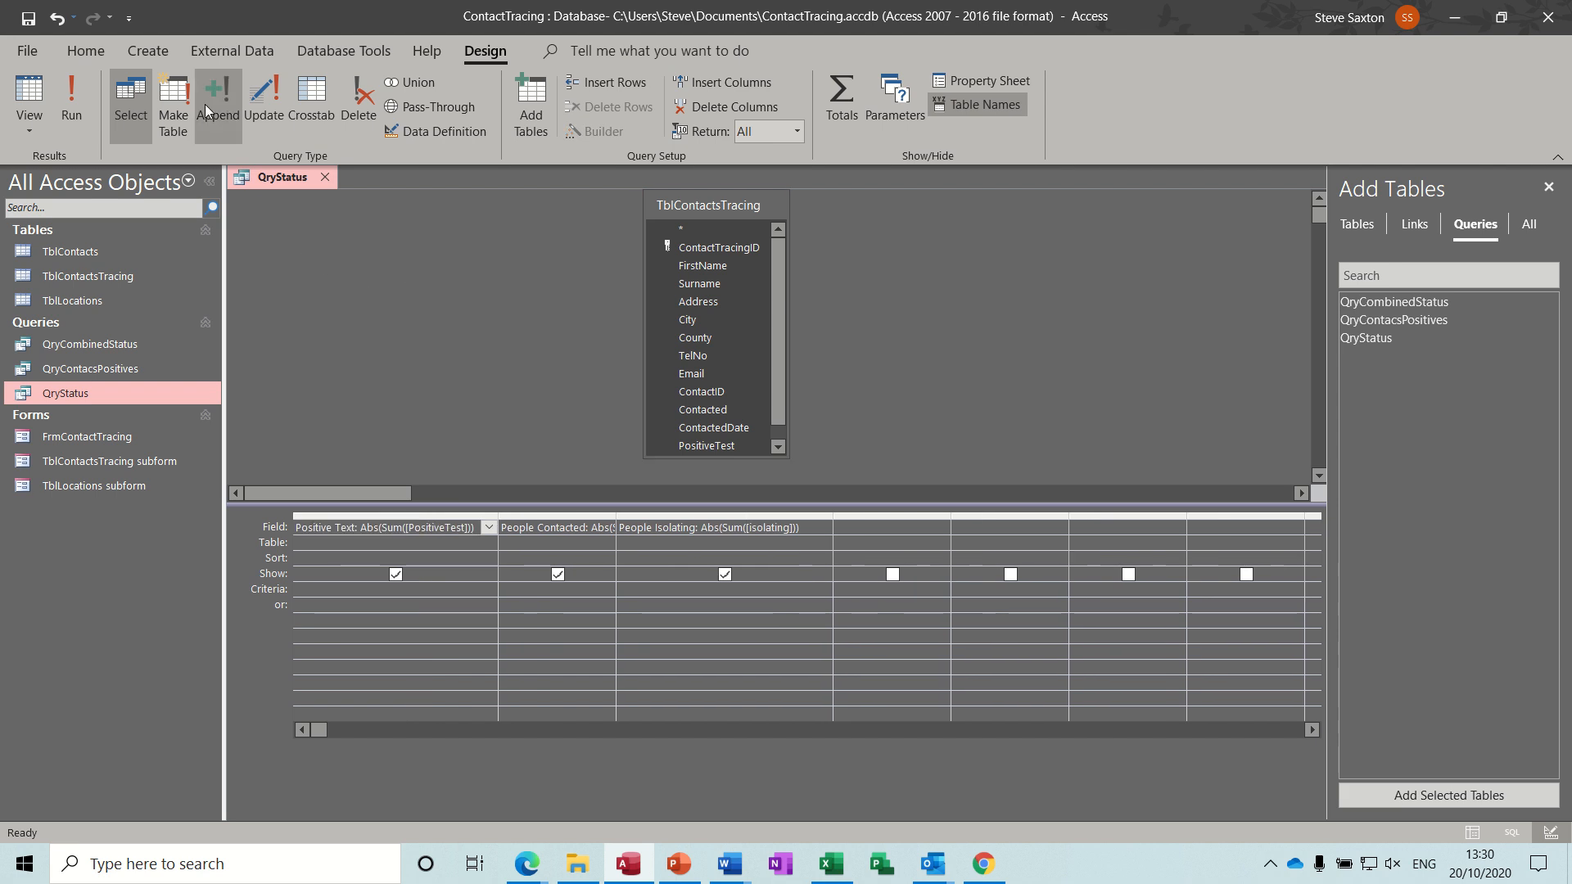
Start a new query design and add the TblContactsTracing table to it.
click(154, 54)
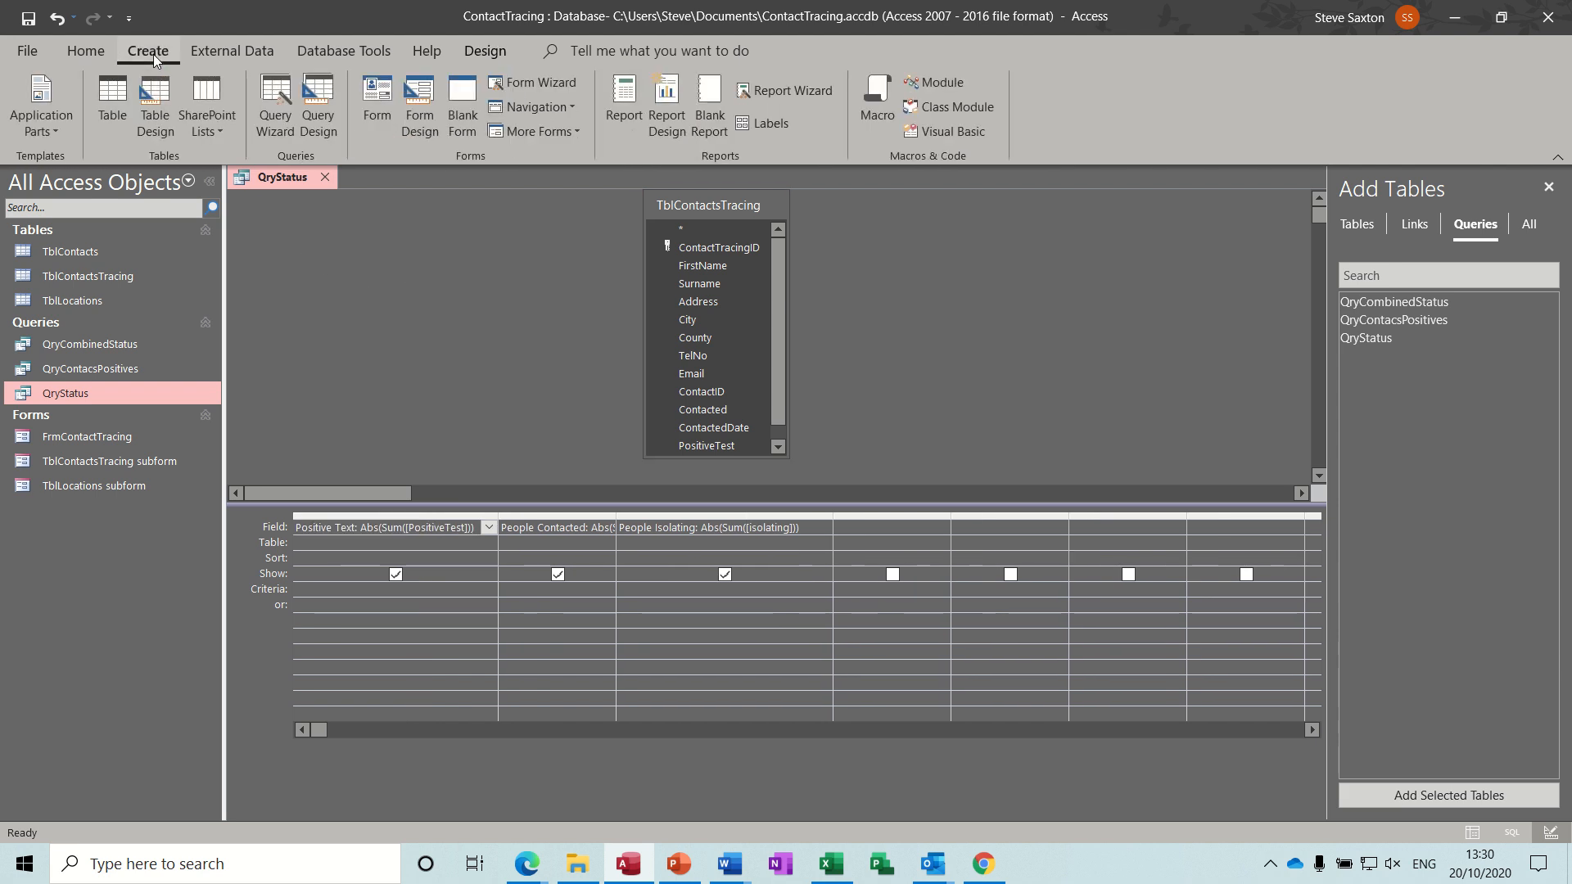
click(319, 102)
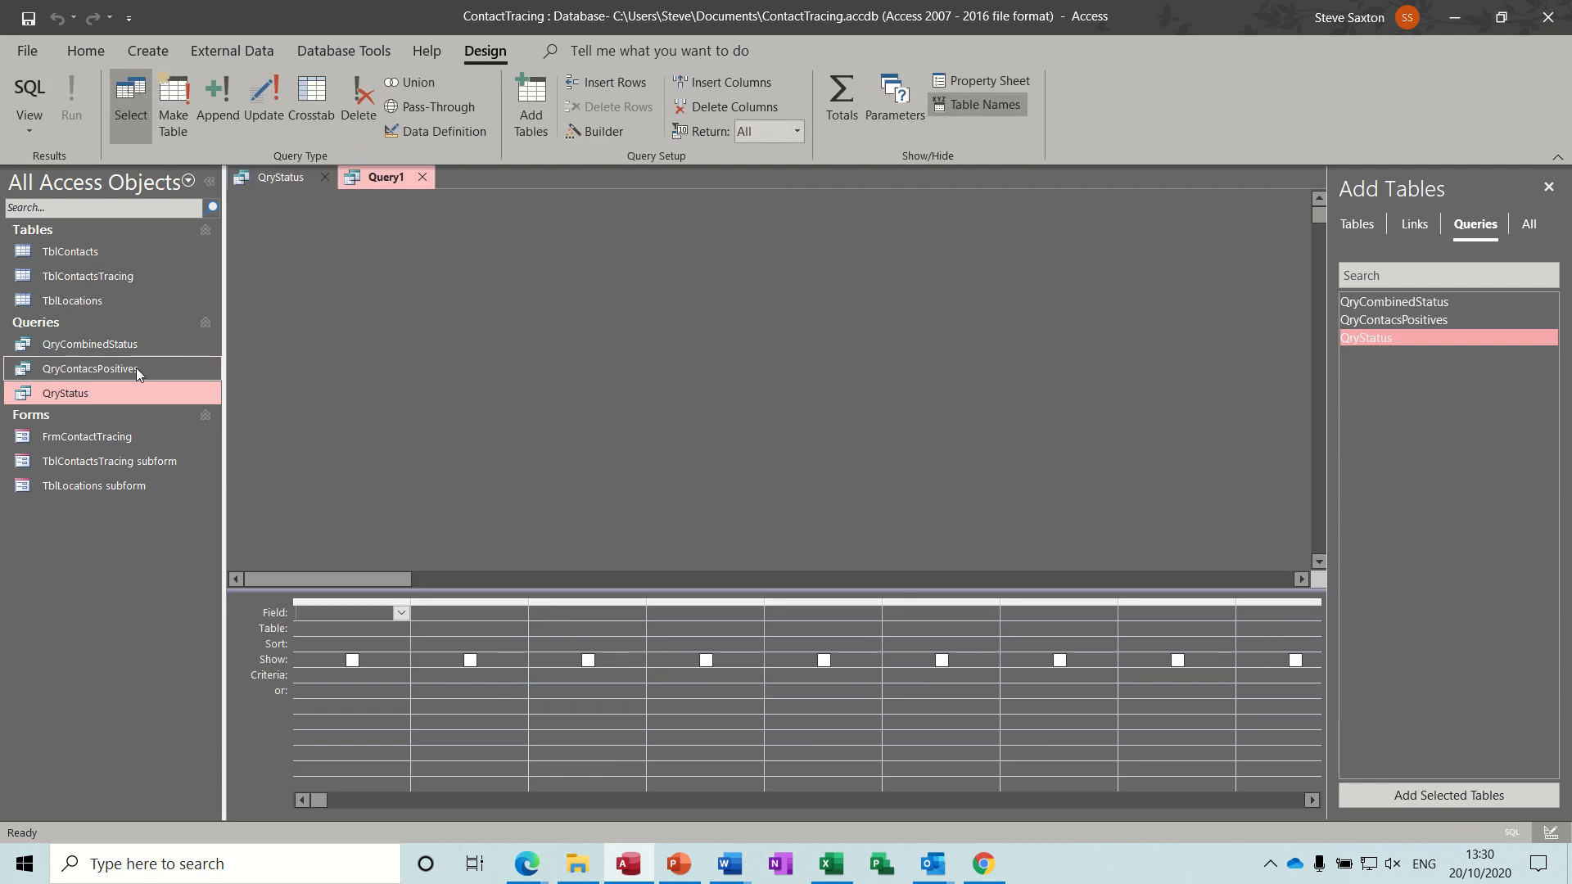
click(125, 279)
drag(125, 278, 466, 333)
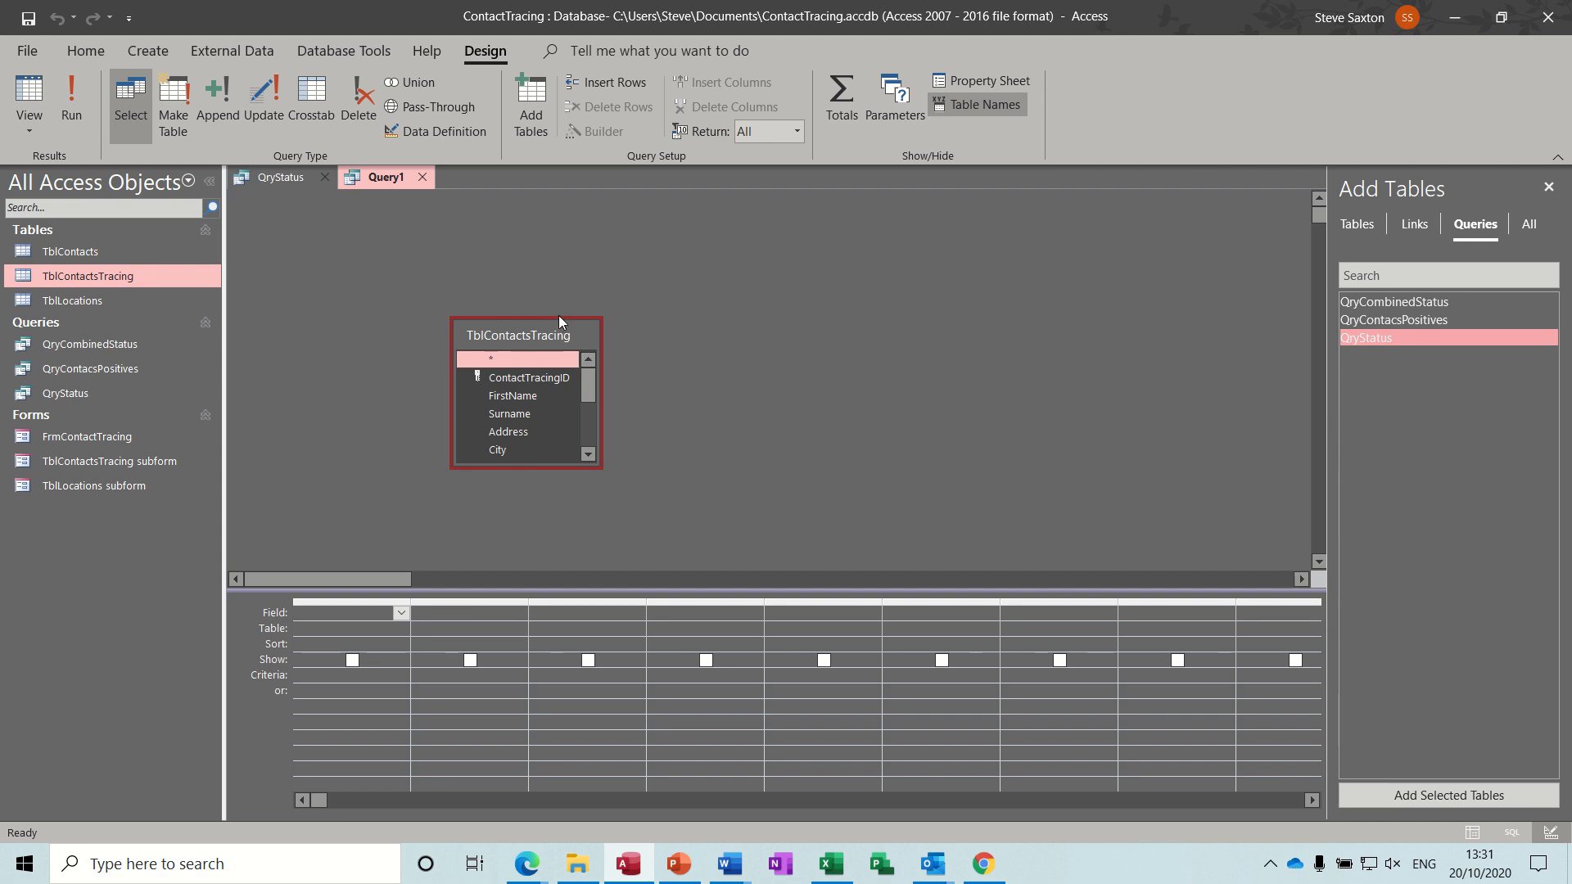
Add the Contacted, PositiveTest and Isolating fields to the new query's grid.
drag(554, 317, 548, 215)
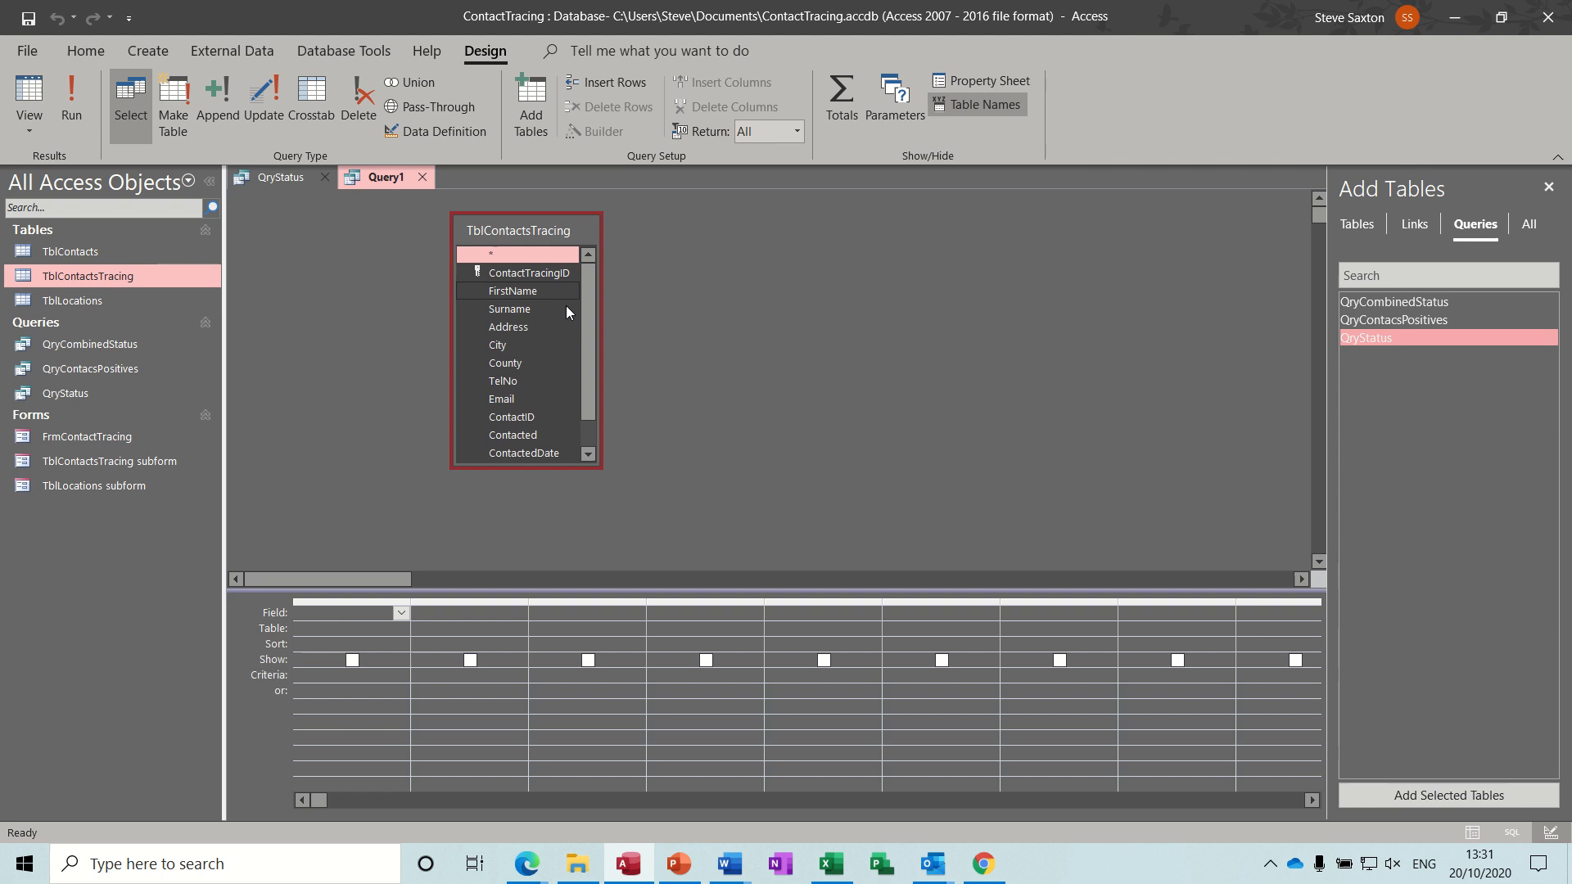
drag(590, 369, 587, 404)
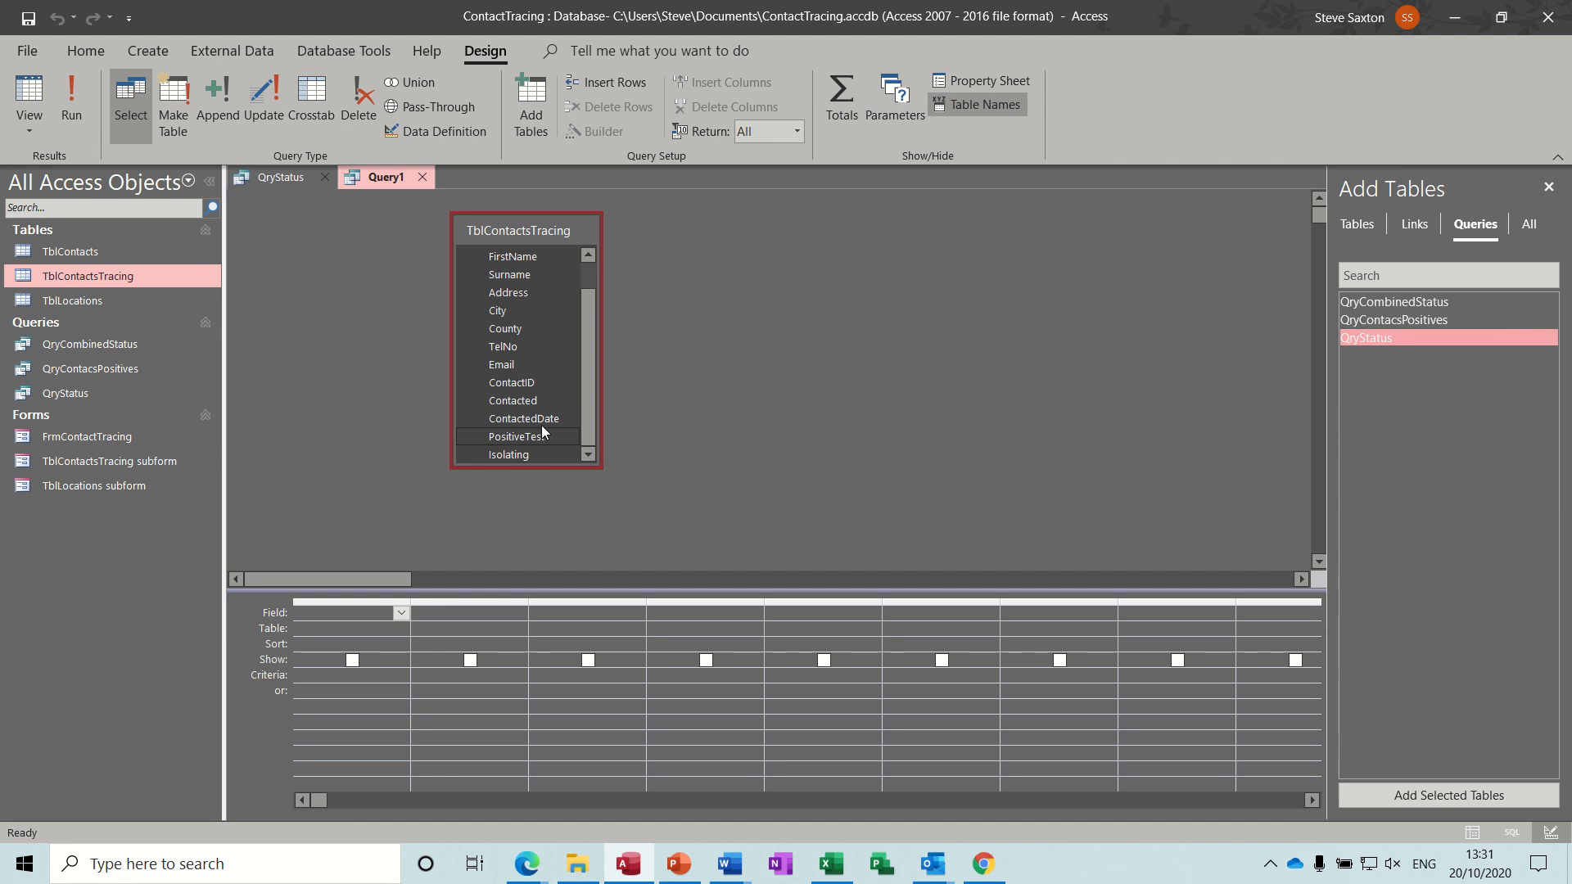
double_click(527, 400)
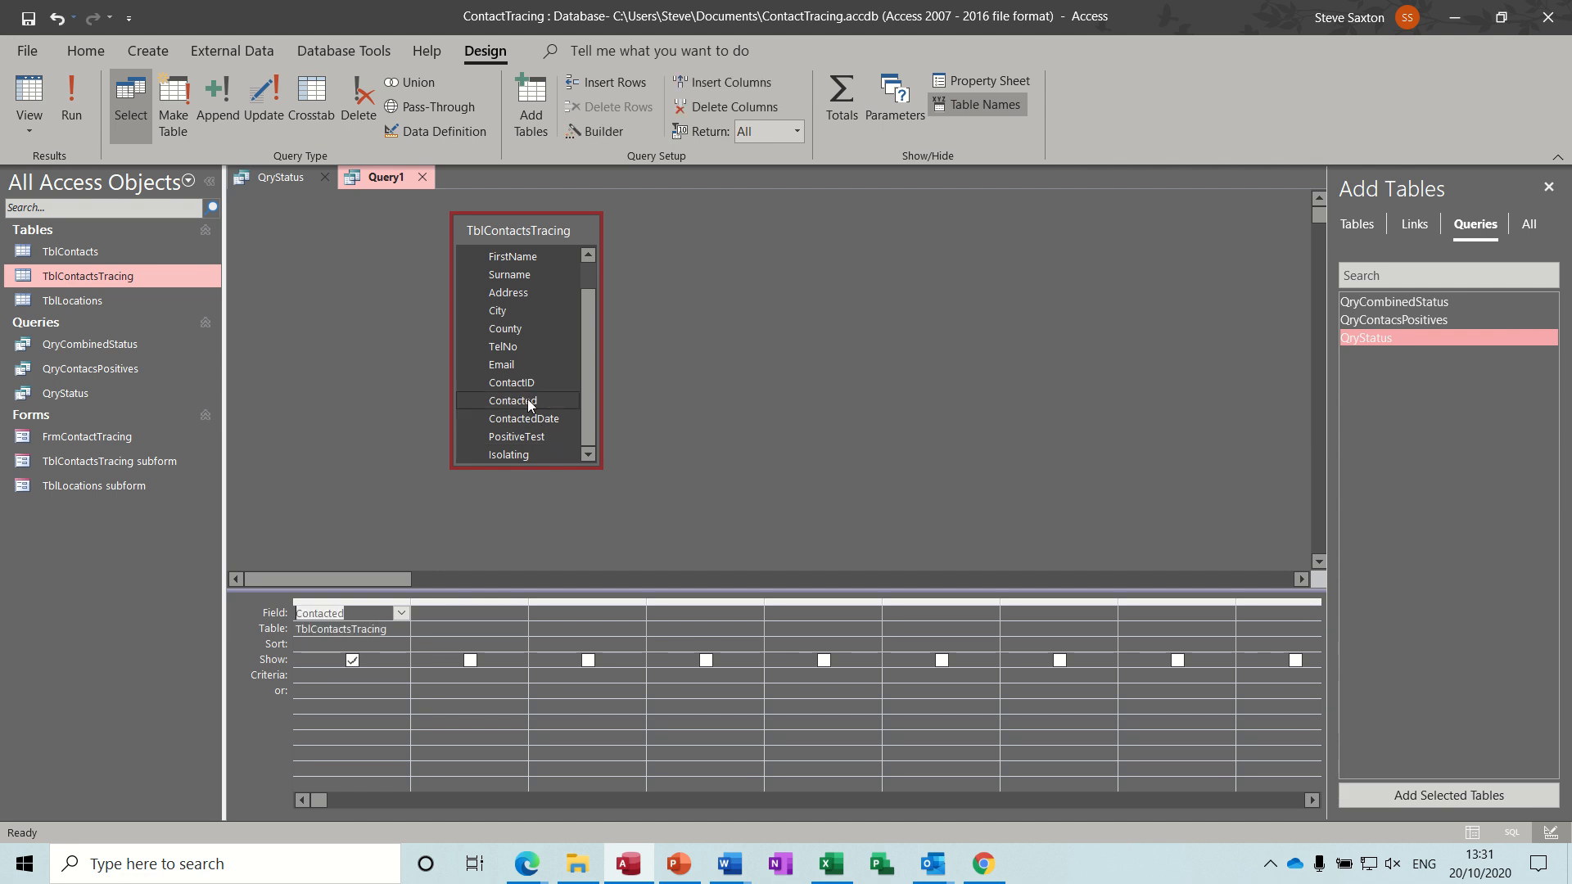
click(532, 435)
double_click(532, 436)
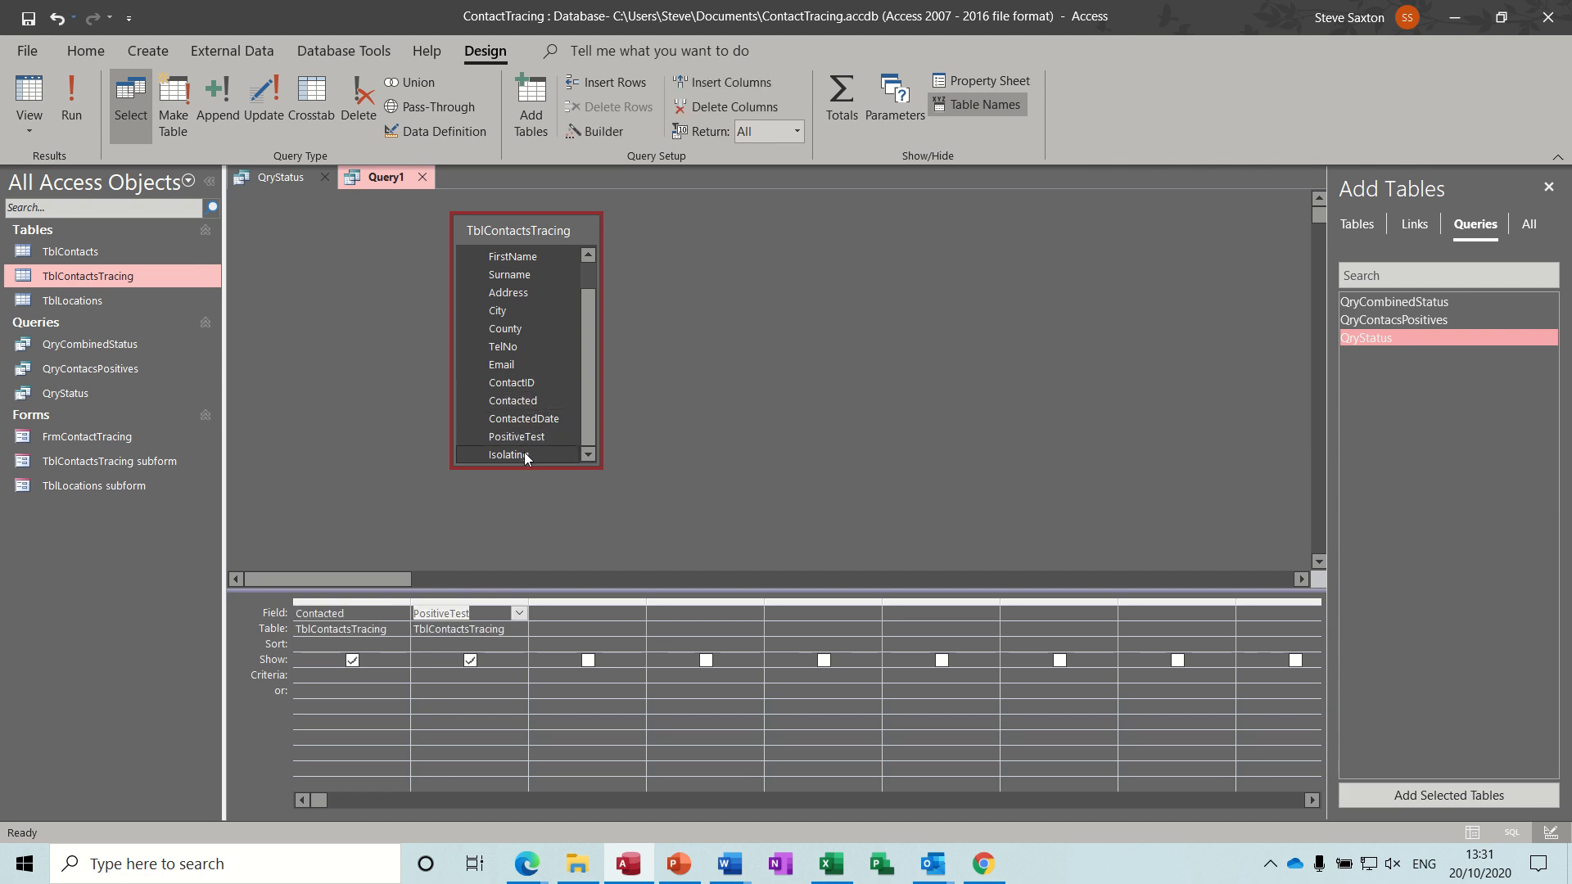
double_click(524, 451)
Run the query to preview its results, return to Design View and turn on the Totals row.
click(71, 100)
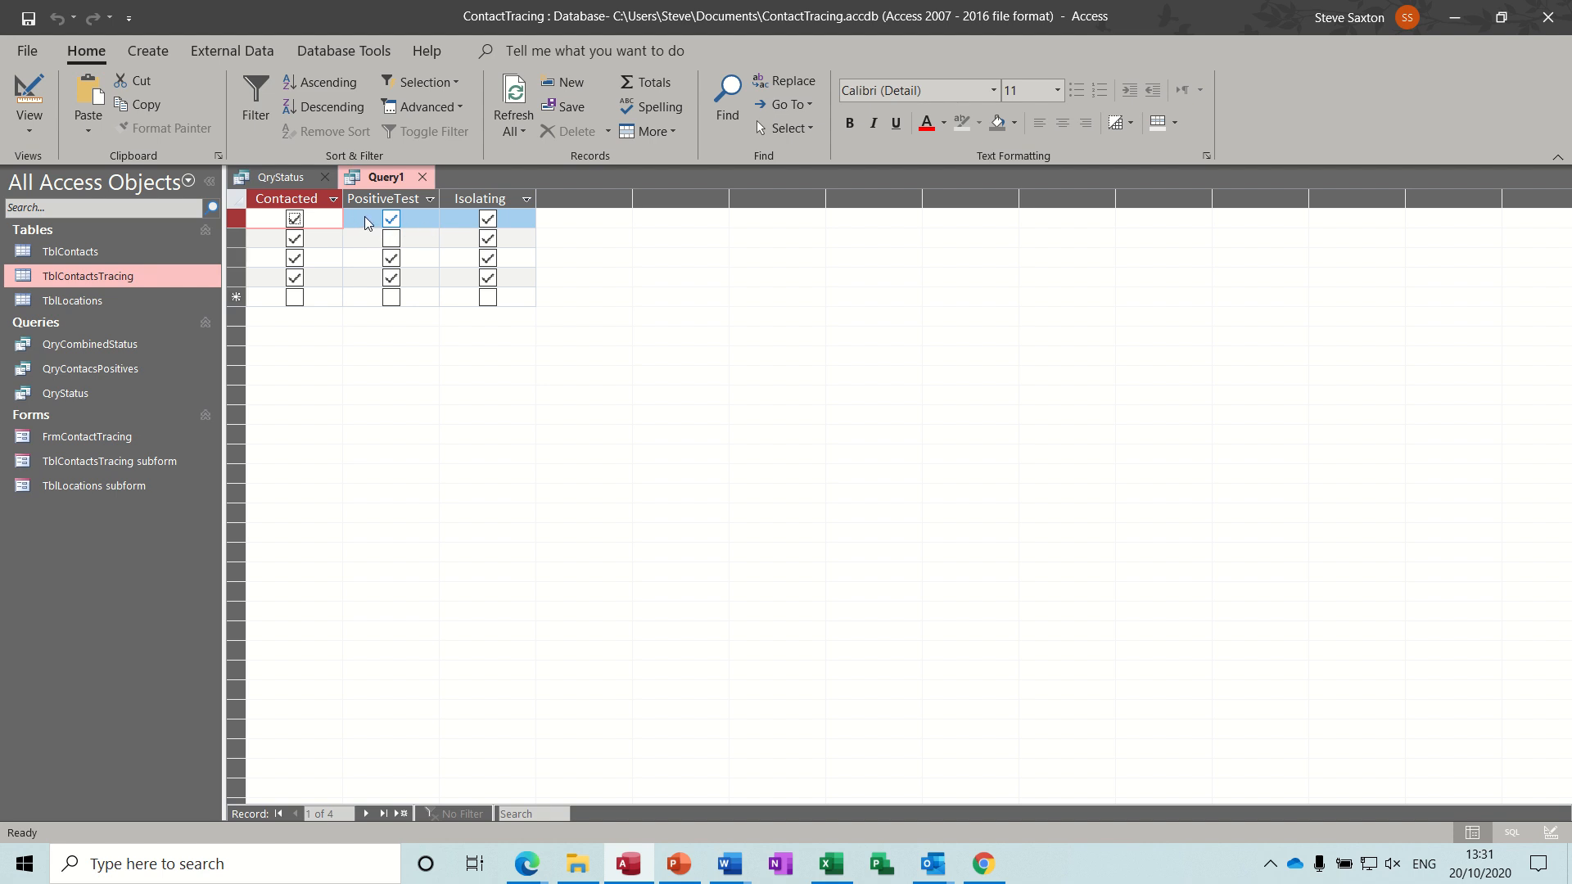
click(29, 97)
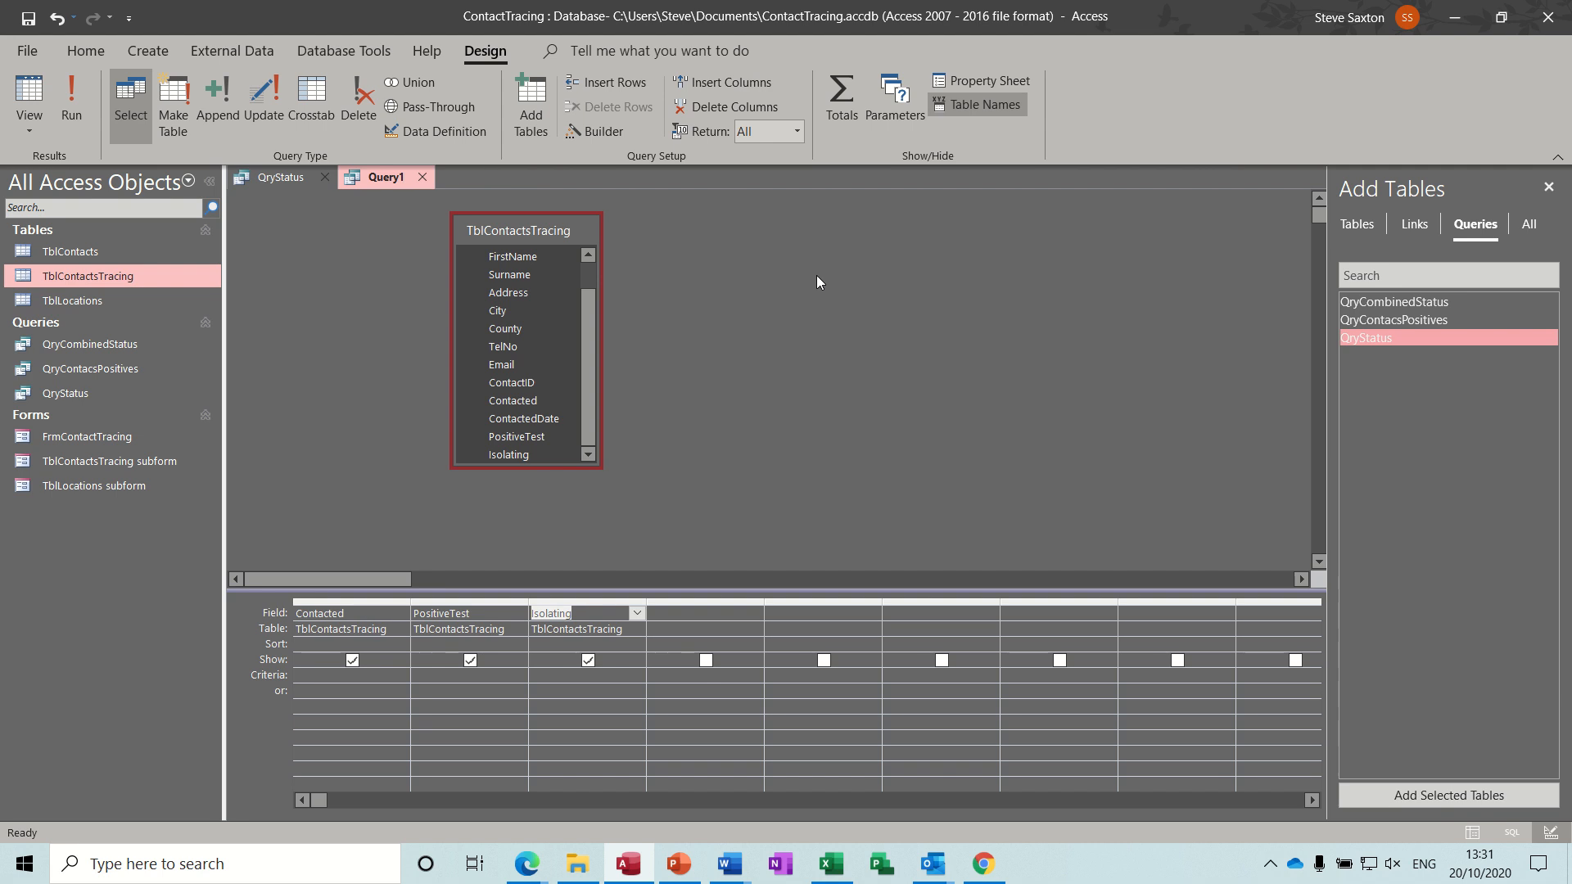
click(842, 102)
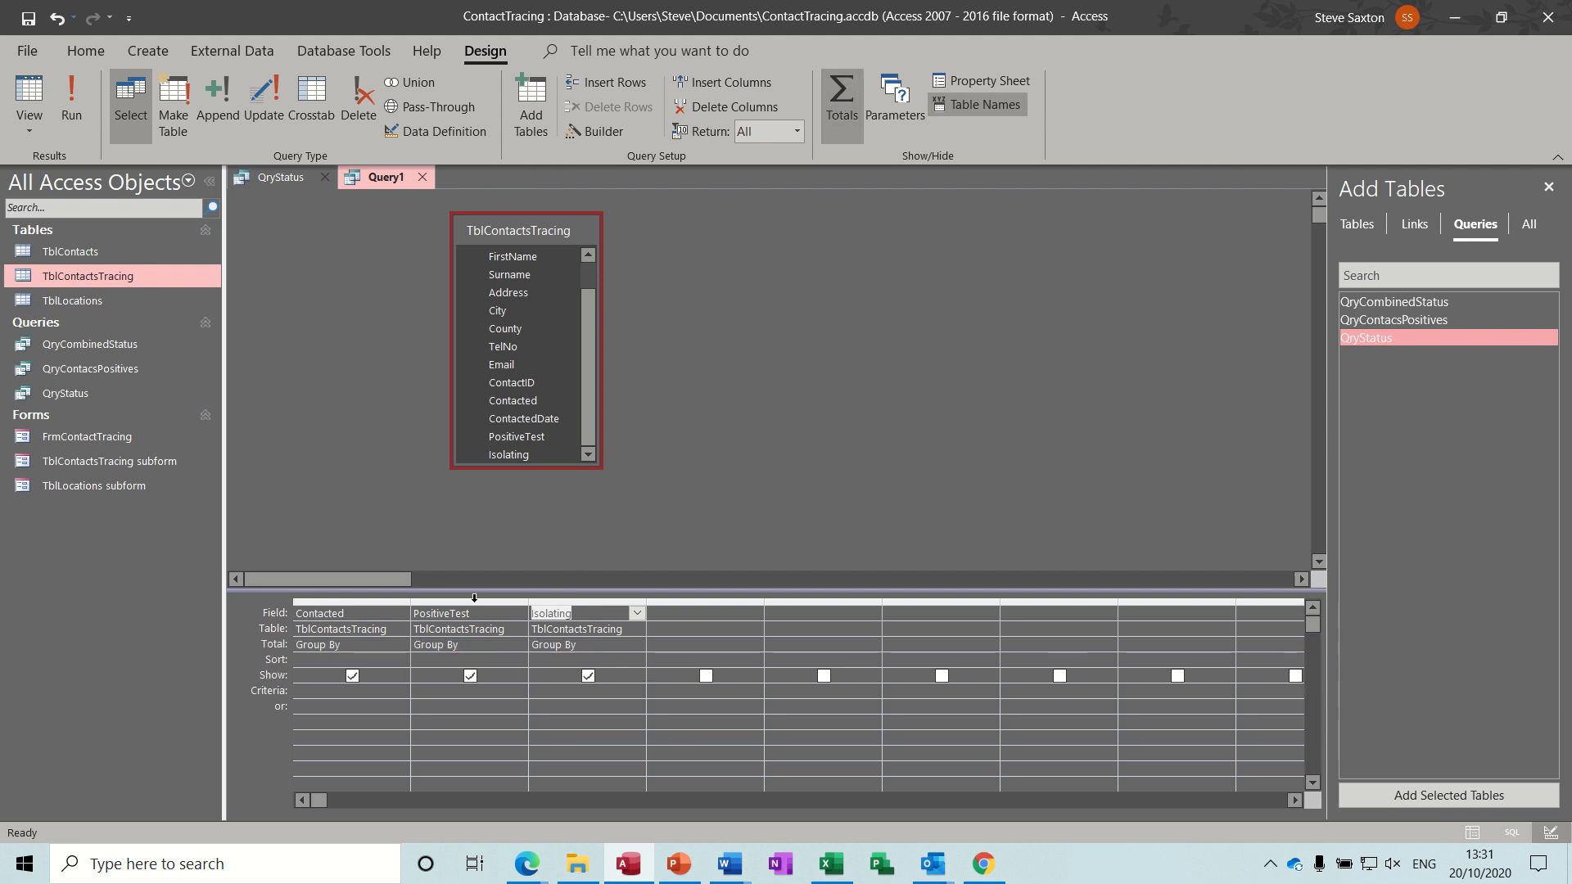
Set the Total row to Sum for the Contacted, PositiveTest and Isolating columns, run the query and return to Design View.
click(398, 647)
click(401, 648)
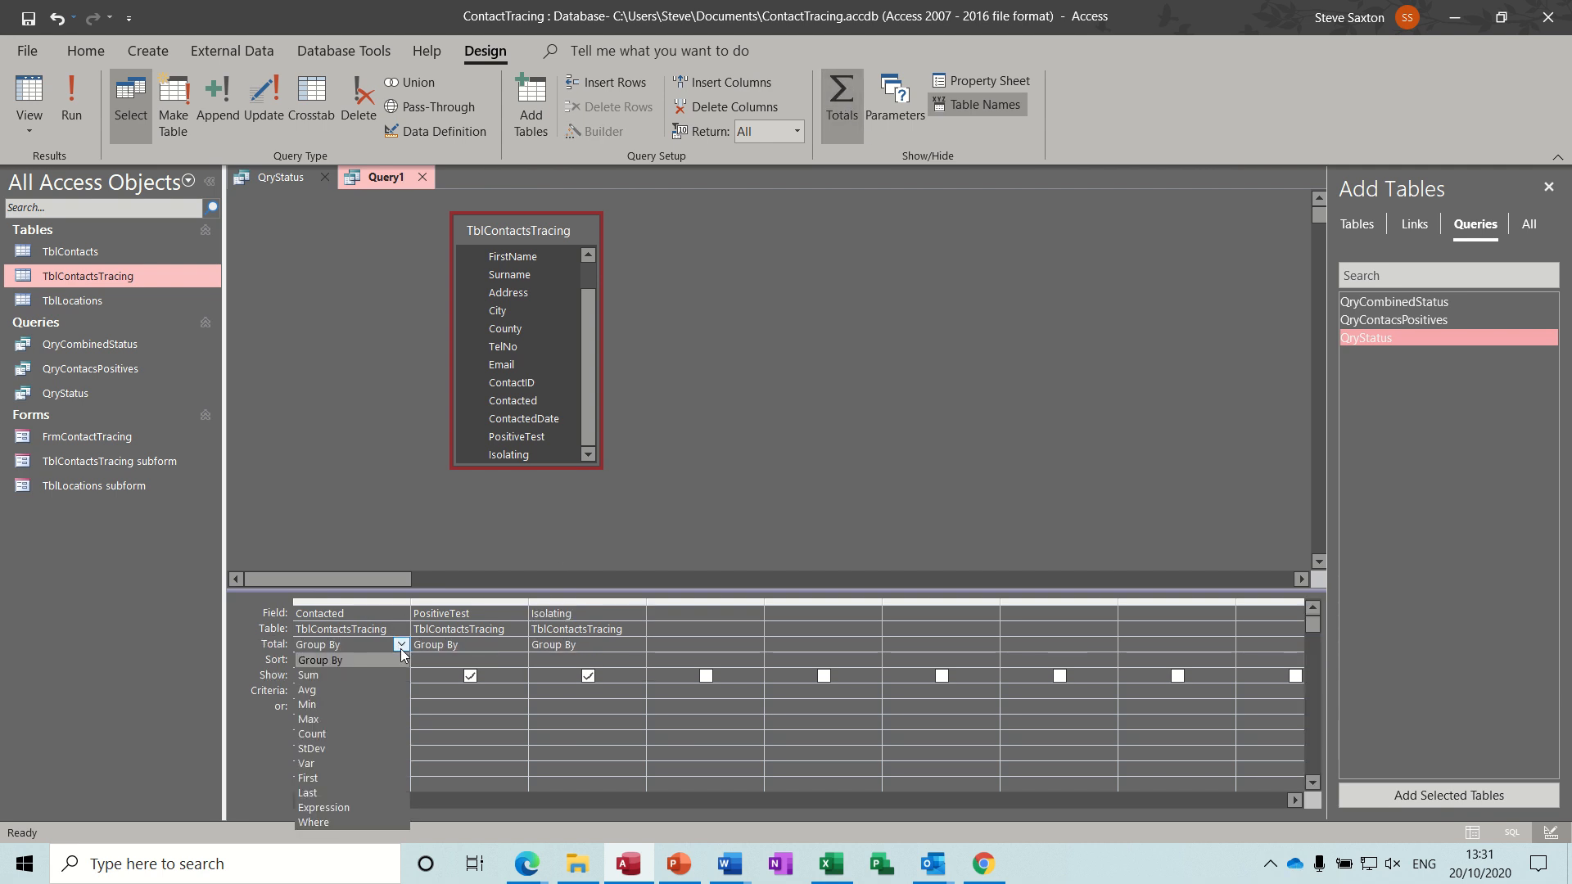
click(366, 674)
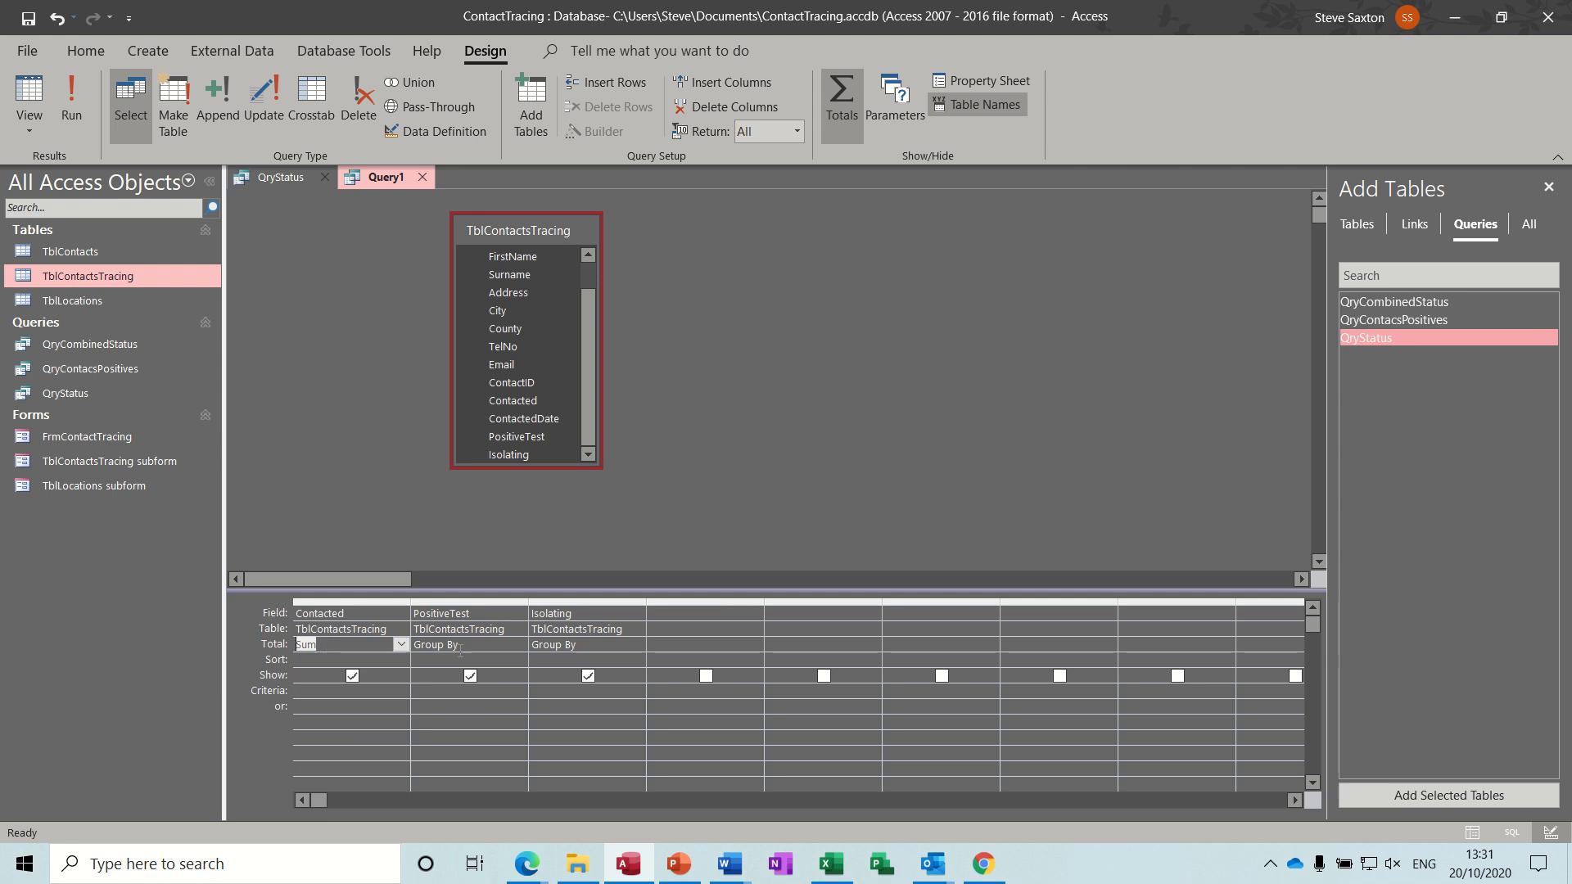
click(484, 646)
click(520, 645)
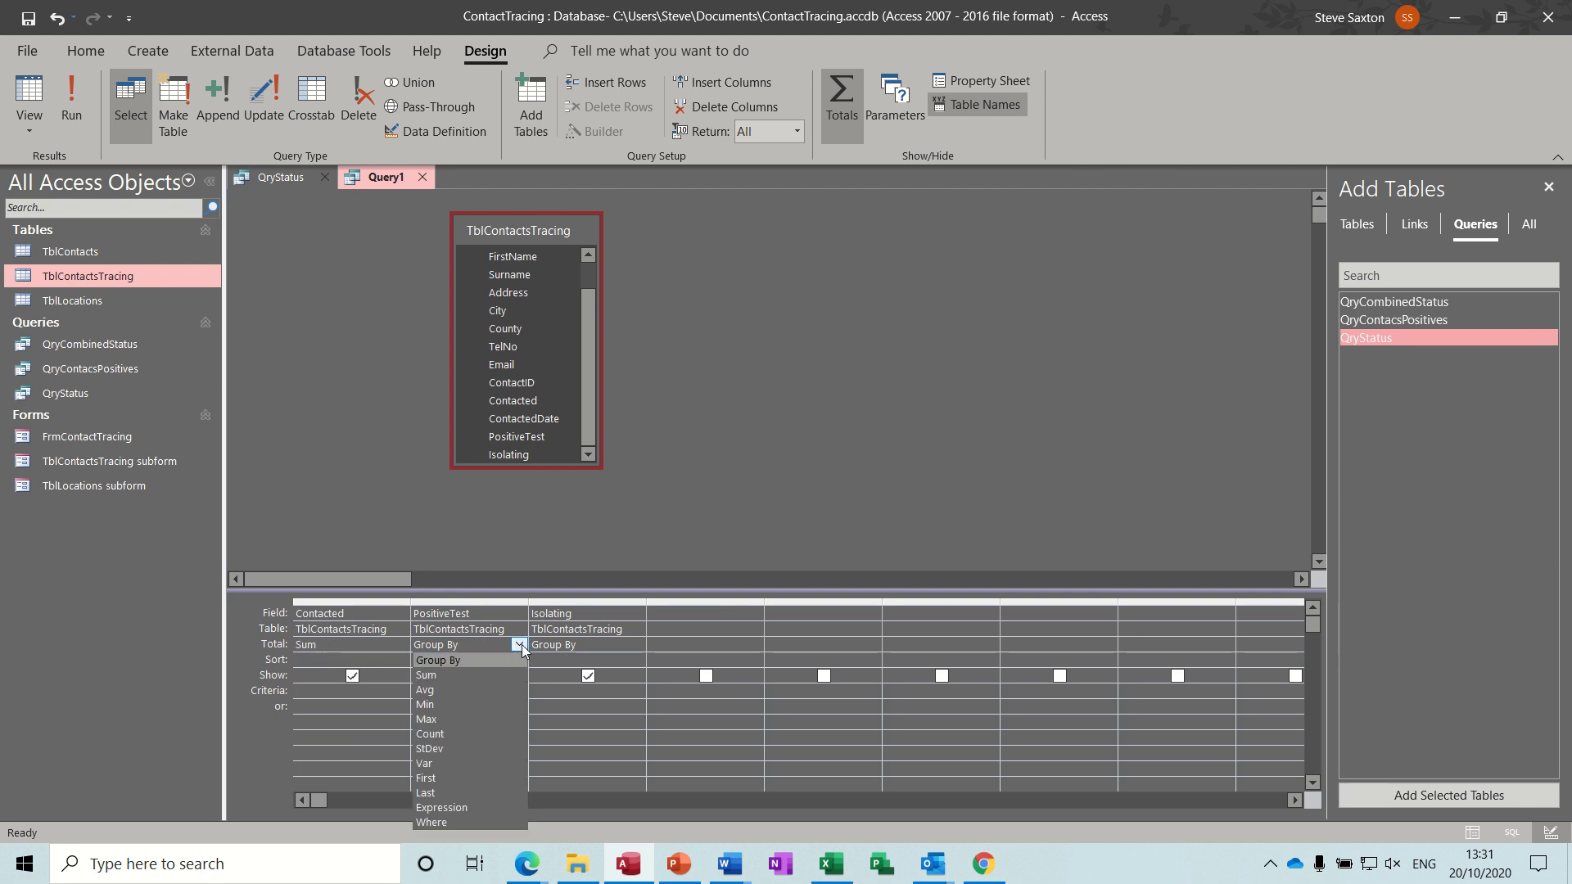
click(483, 675)
click(601, 644)
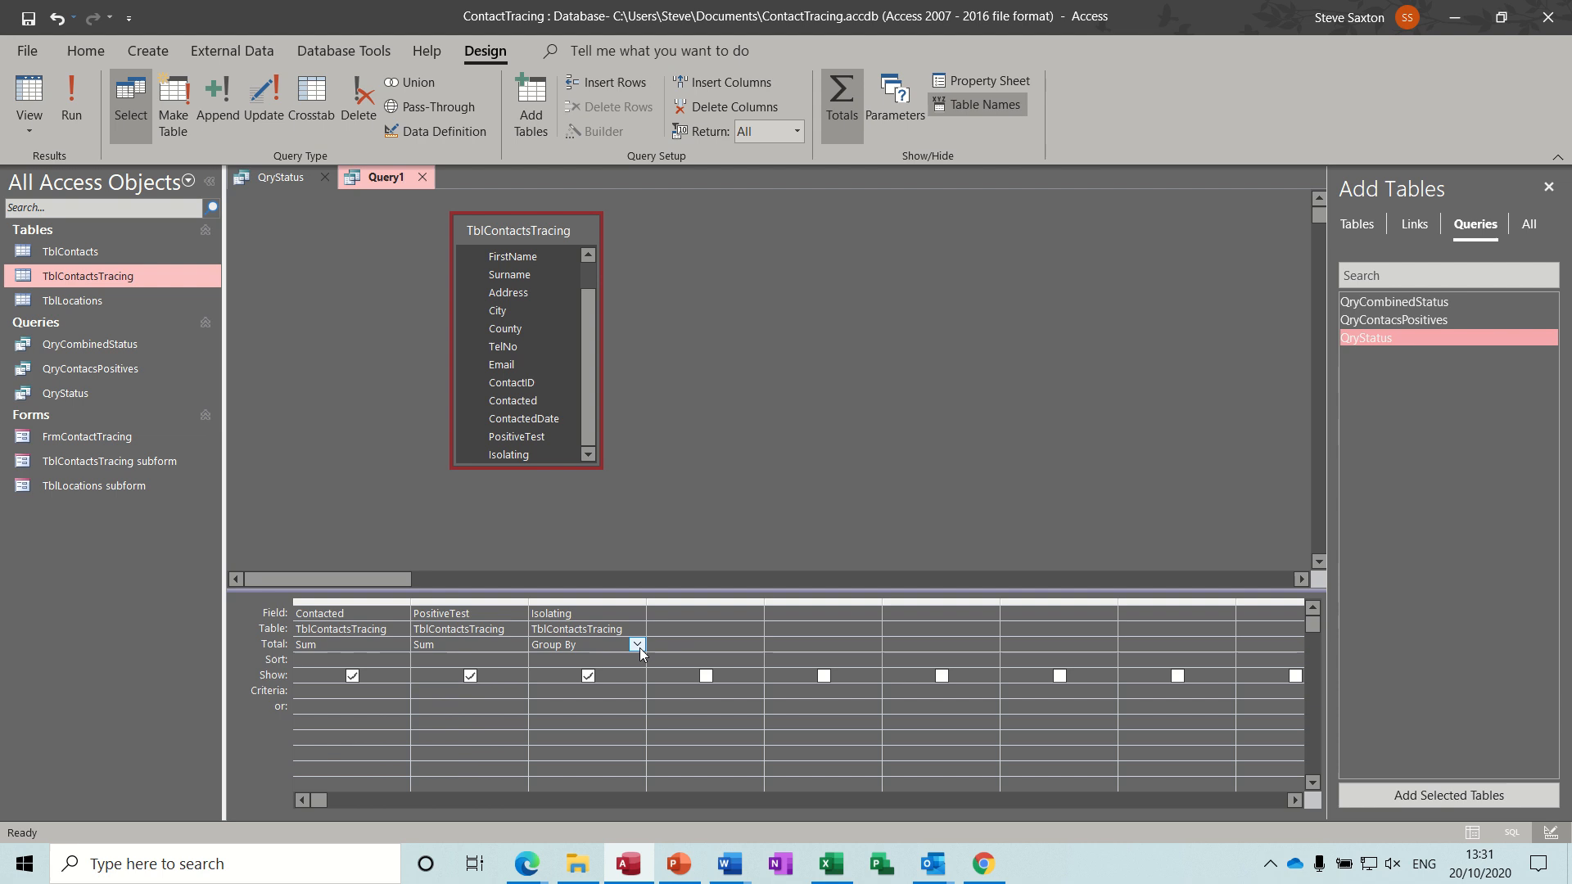
click(640, 646)
click(609, 675)
click(72, 102)
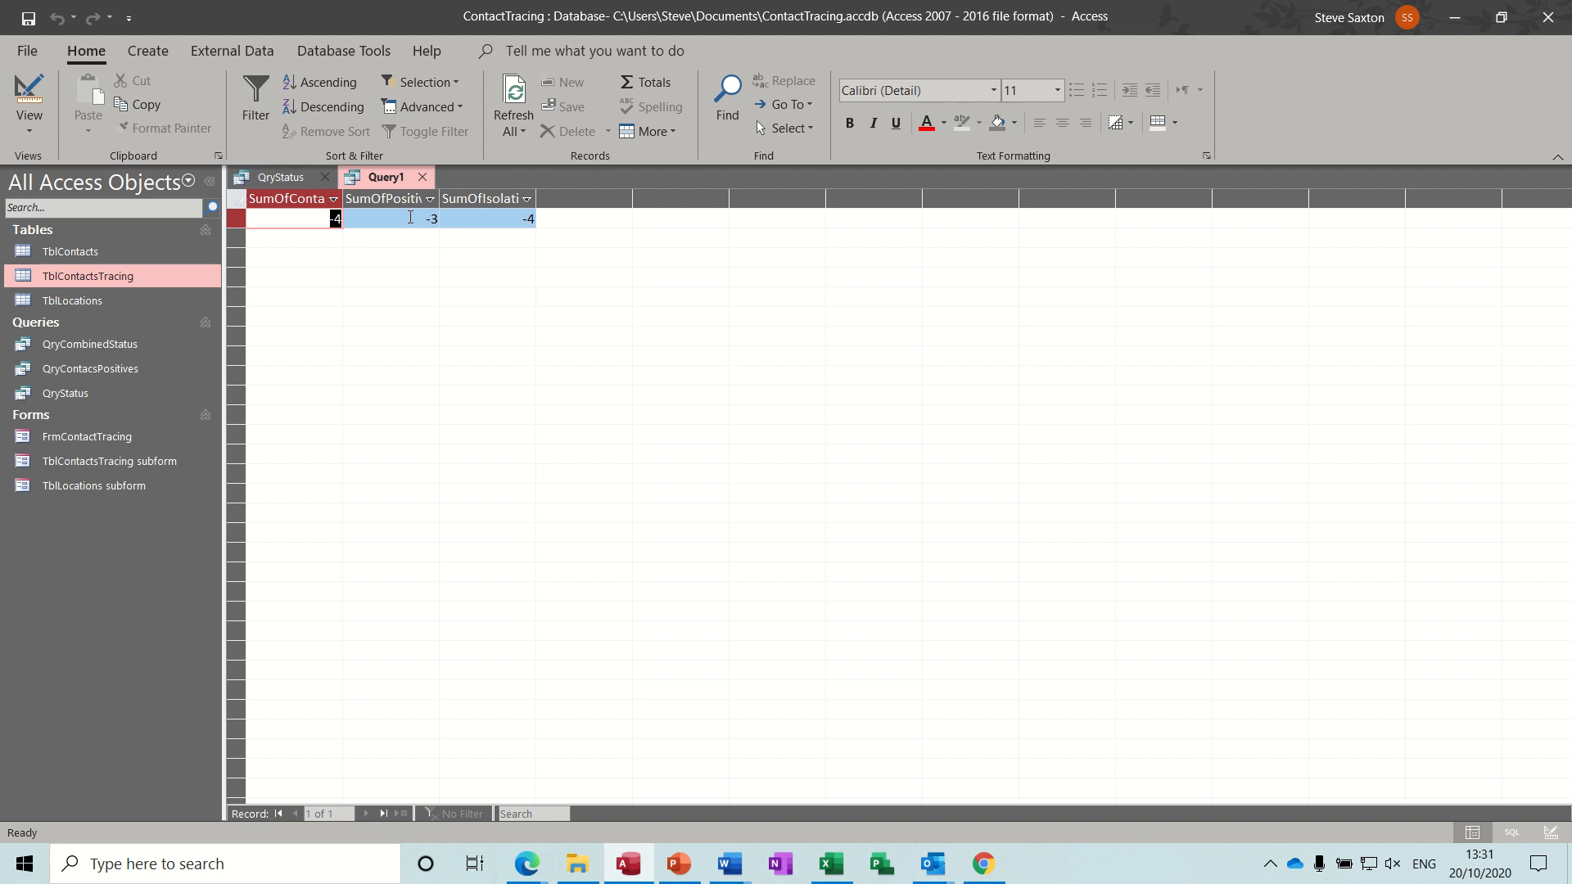
click(31, 94)
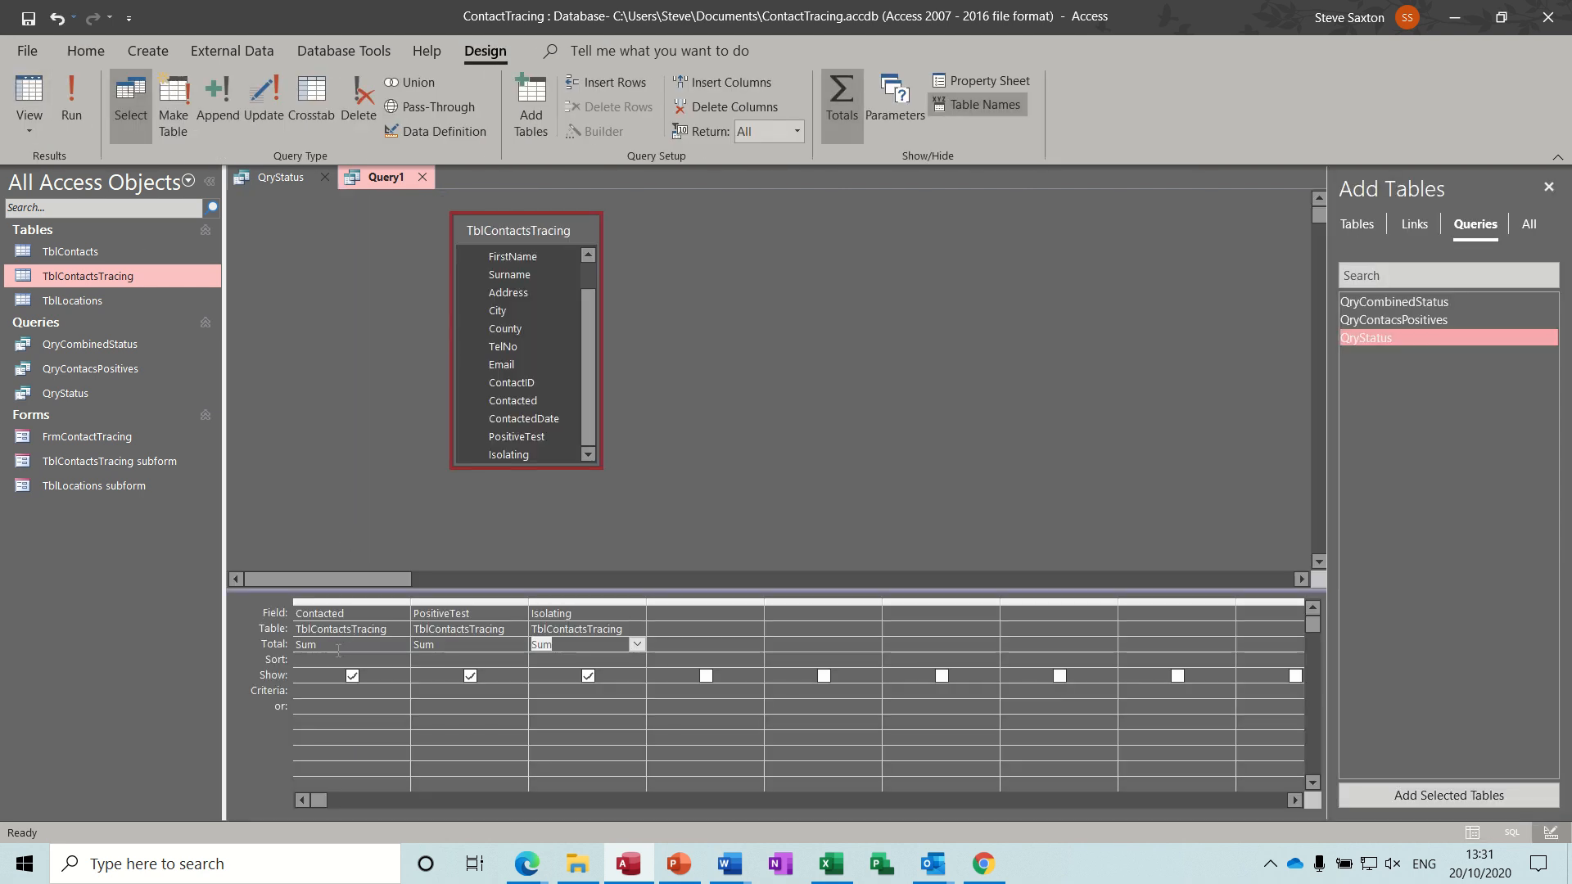
Turn off the Totals row and delete all three field columns from the query grid.
click(843, 98)
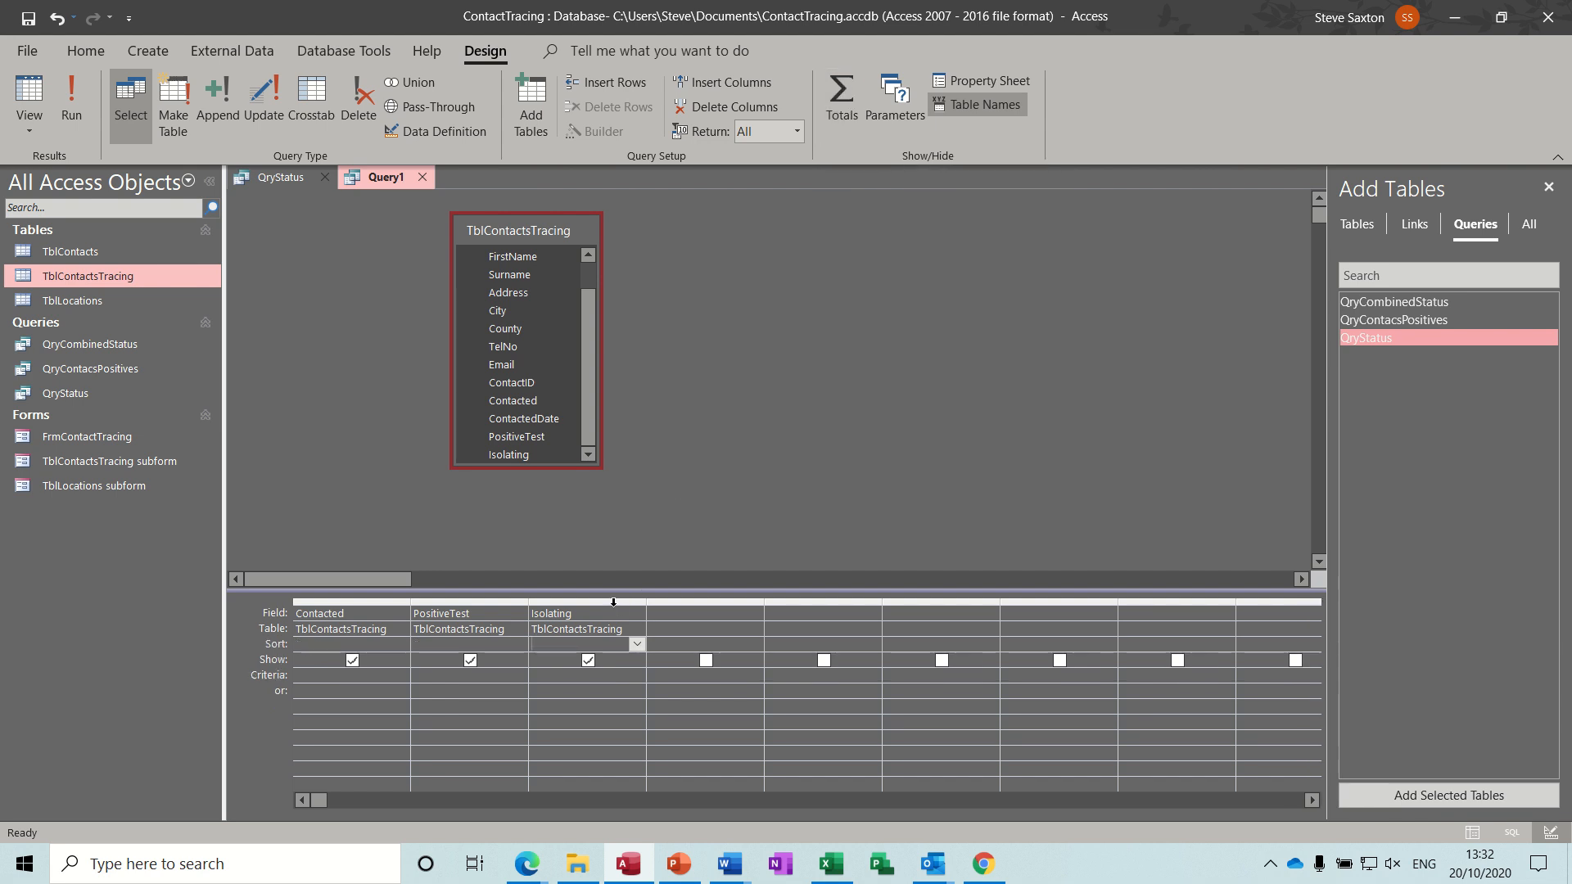
drag(614, 602, 361, 602)
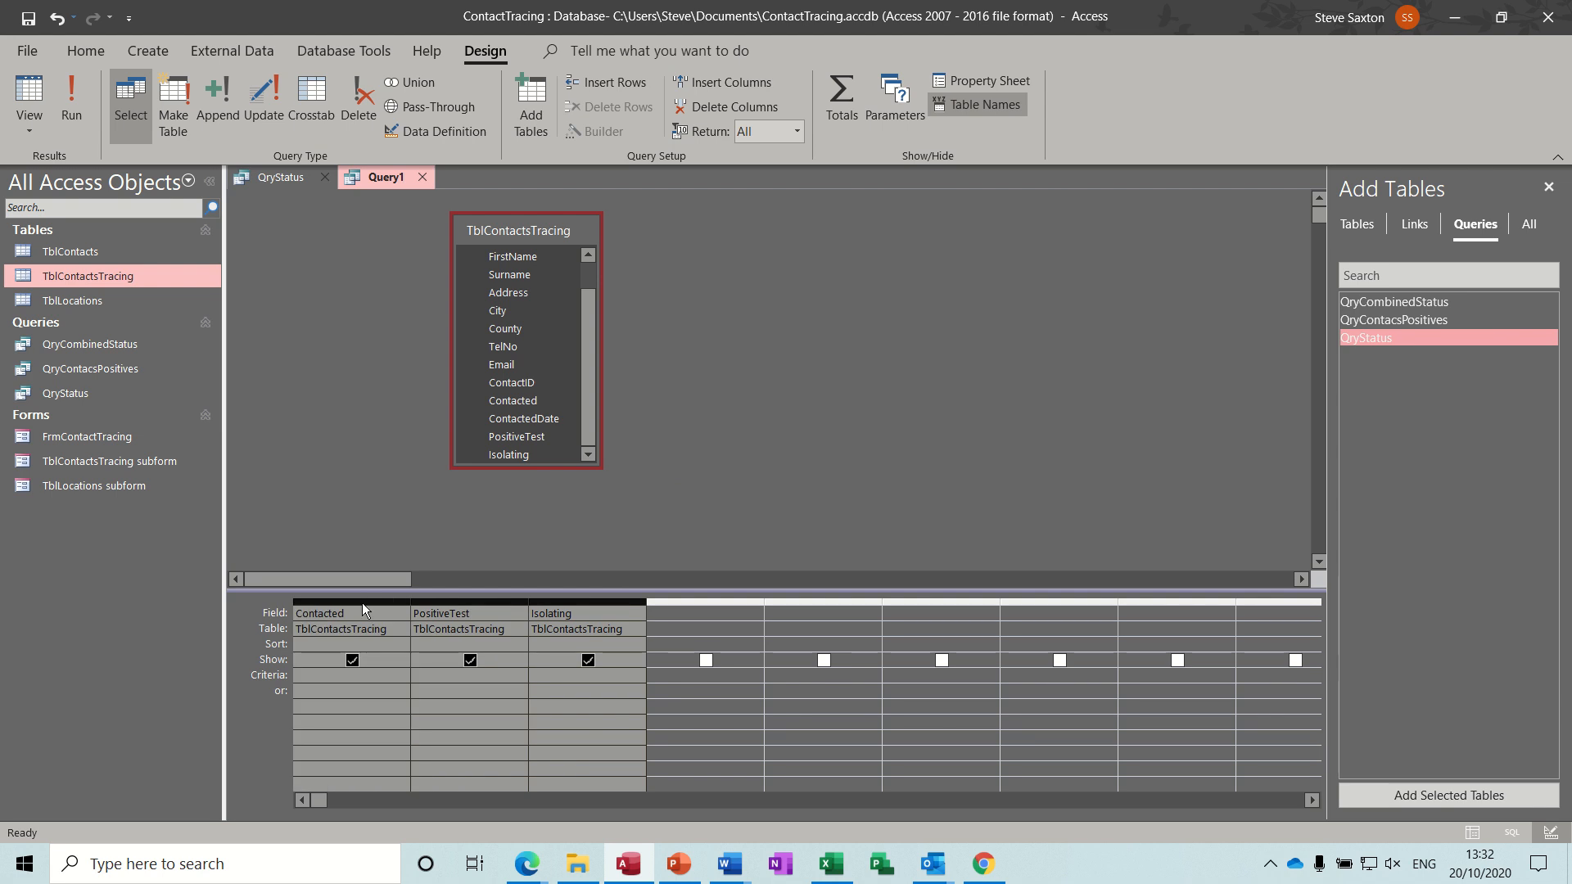
key(Delete)
Use the Expression Builder to set the first column to Abs(Sum([TblContactsTracing]![Contacted])).
click(350, 616)
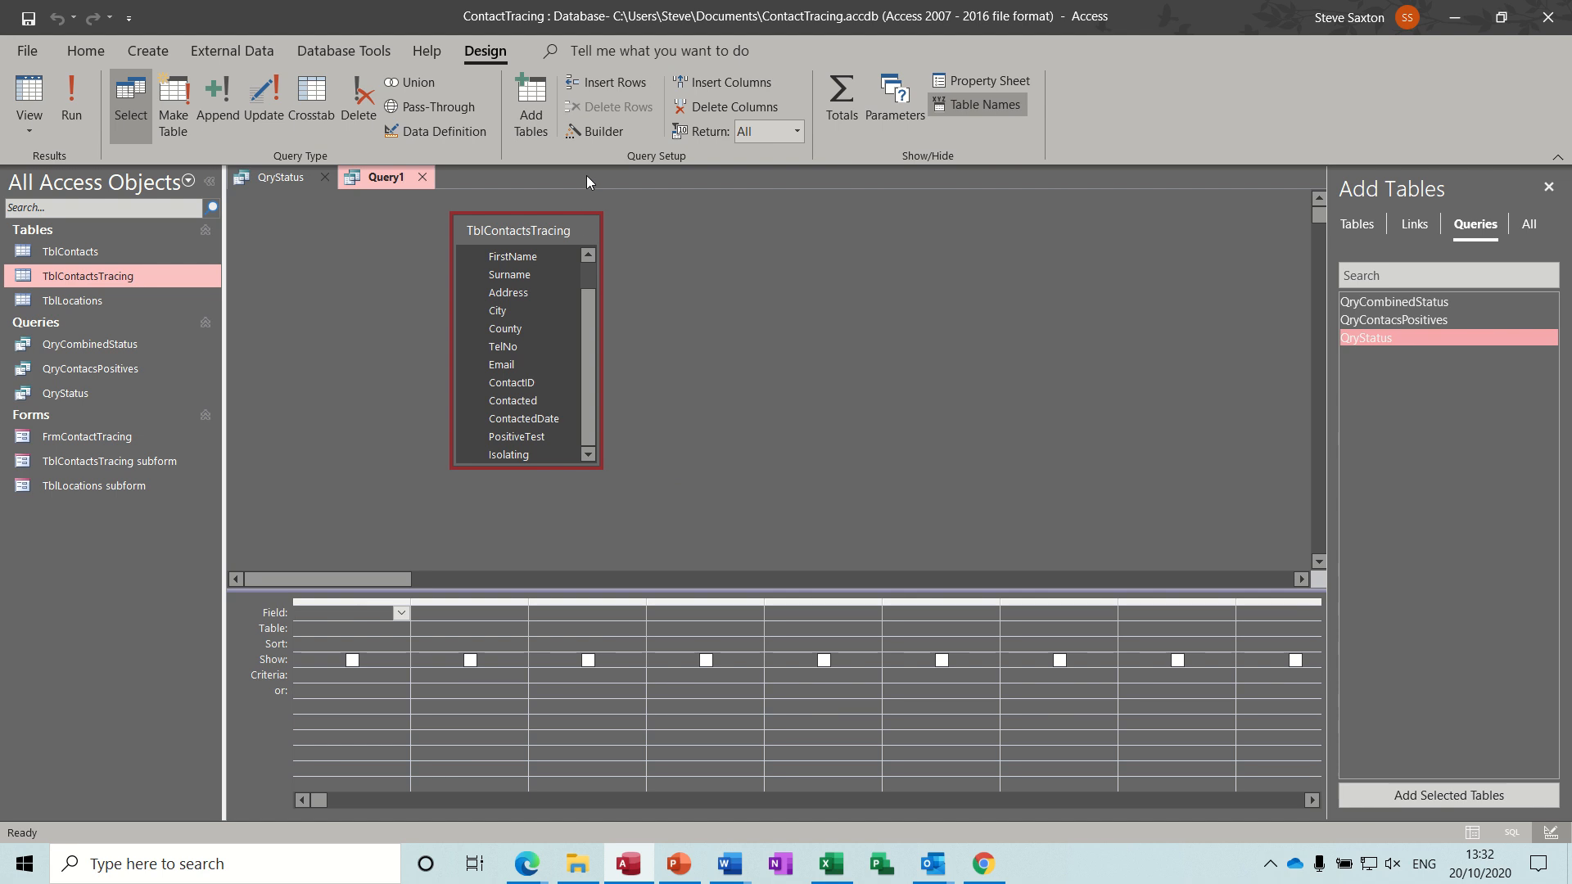
click(578, 135)
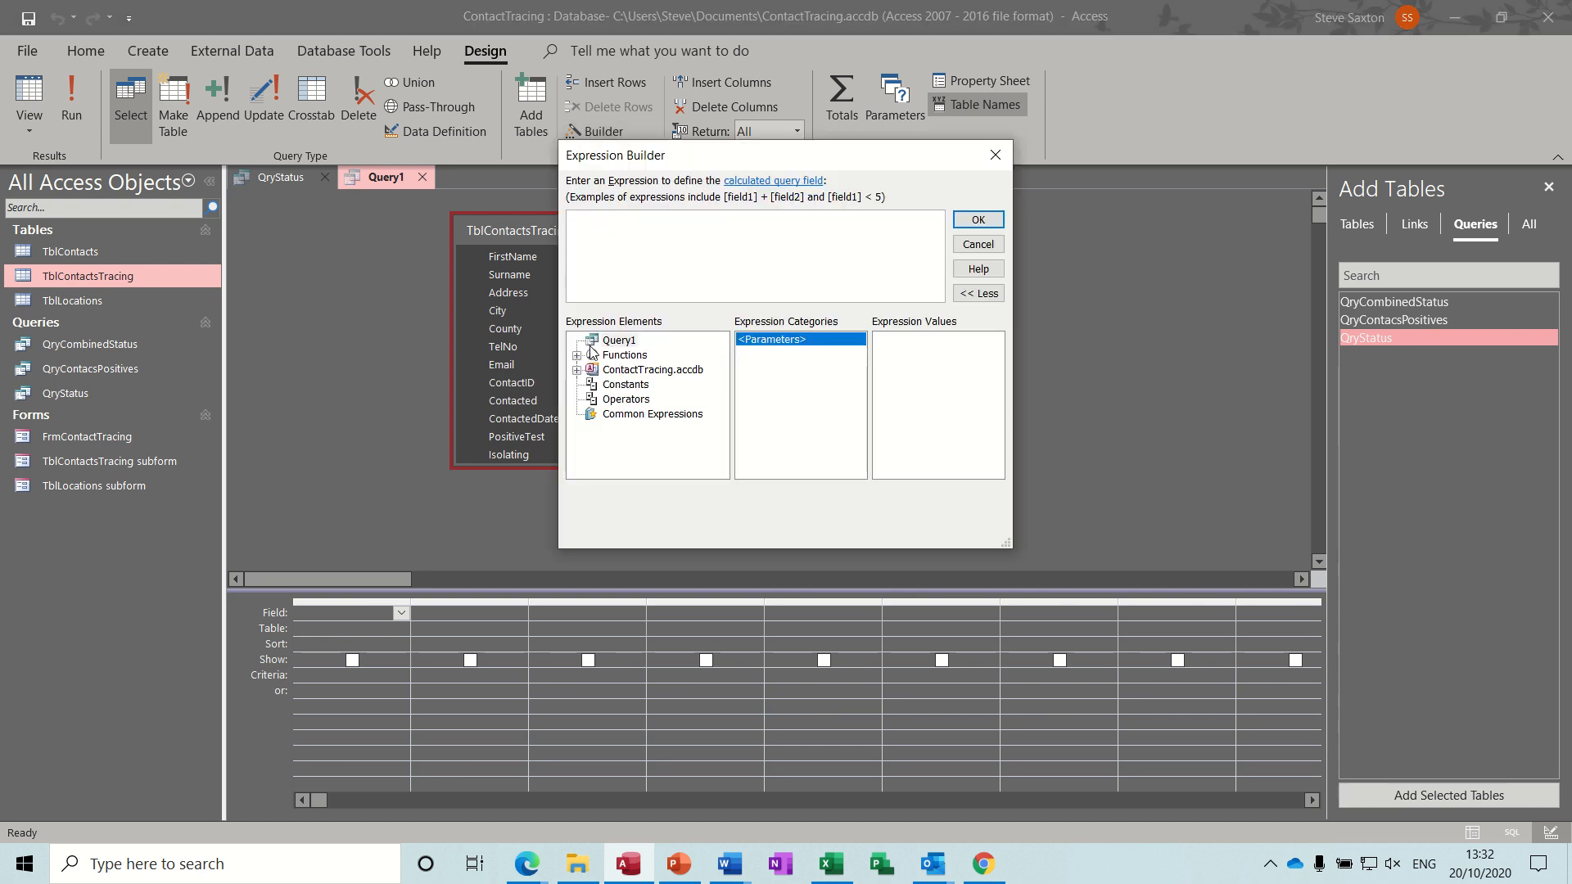
click(577, 370)
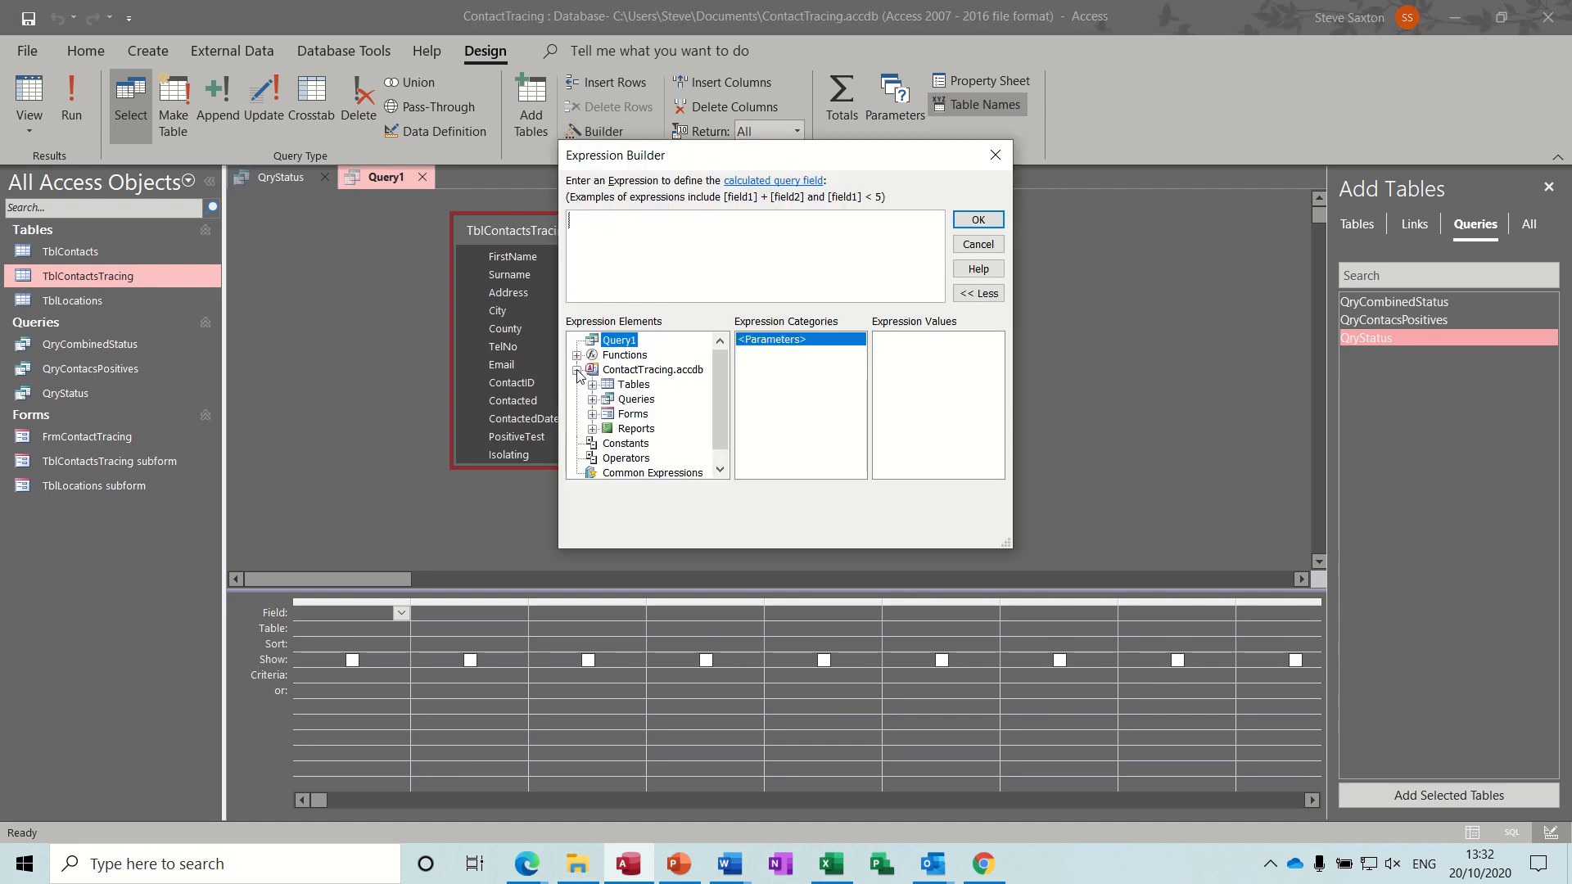
click(592, 384)
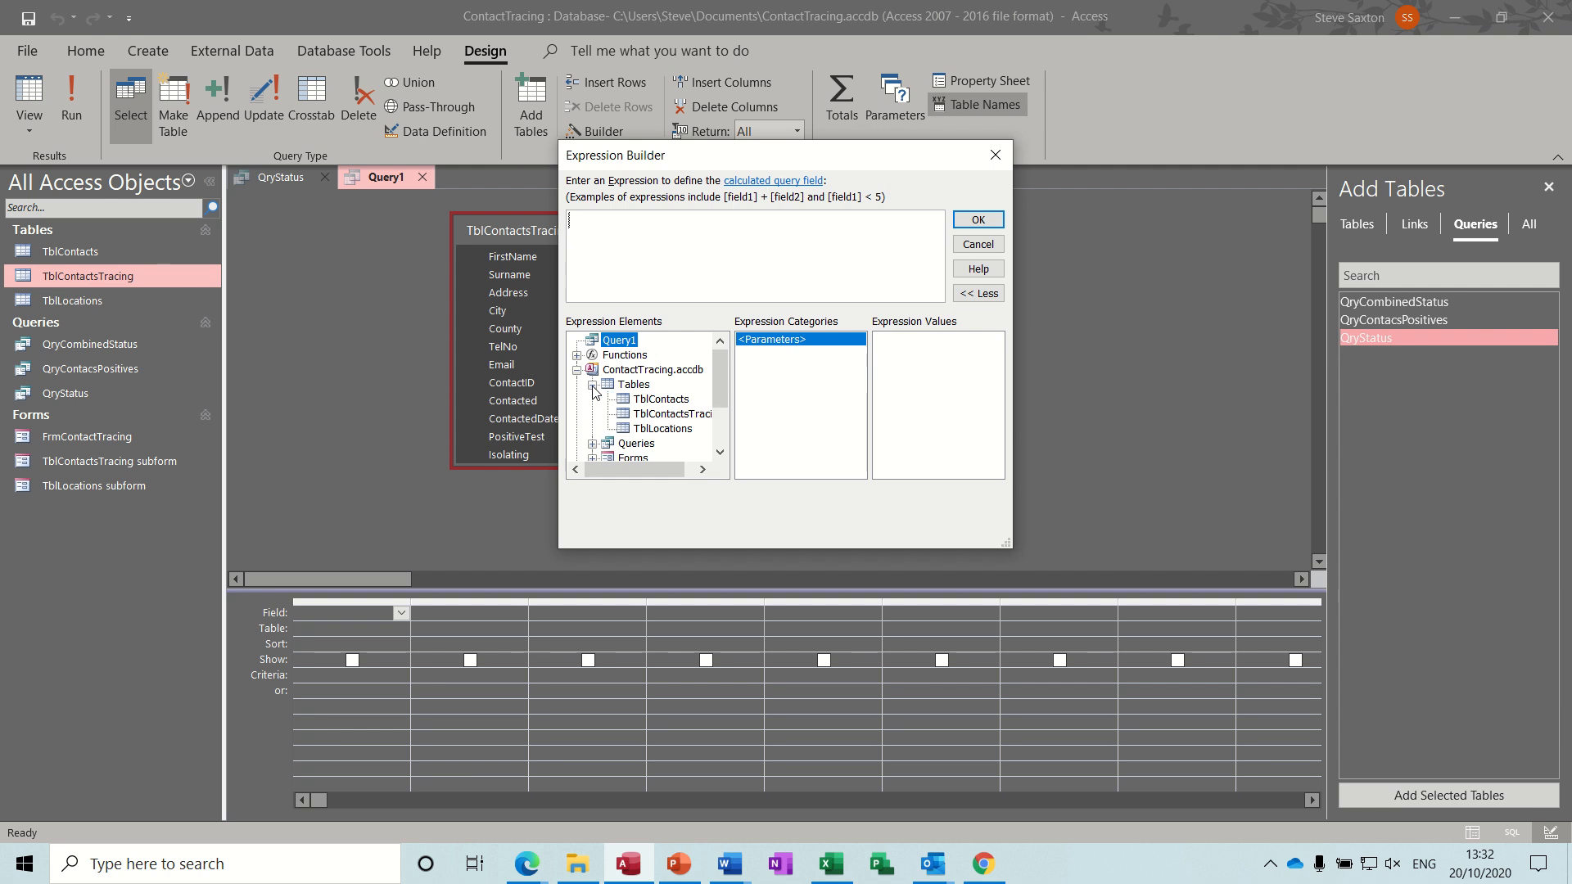
click(646, 415)
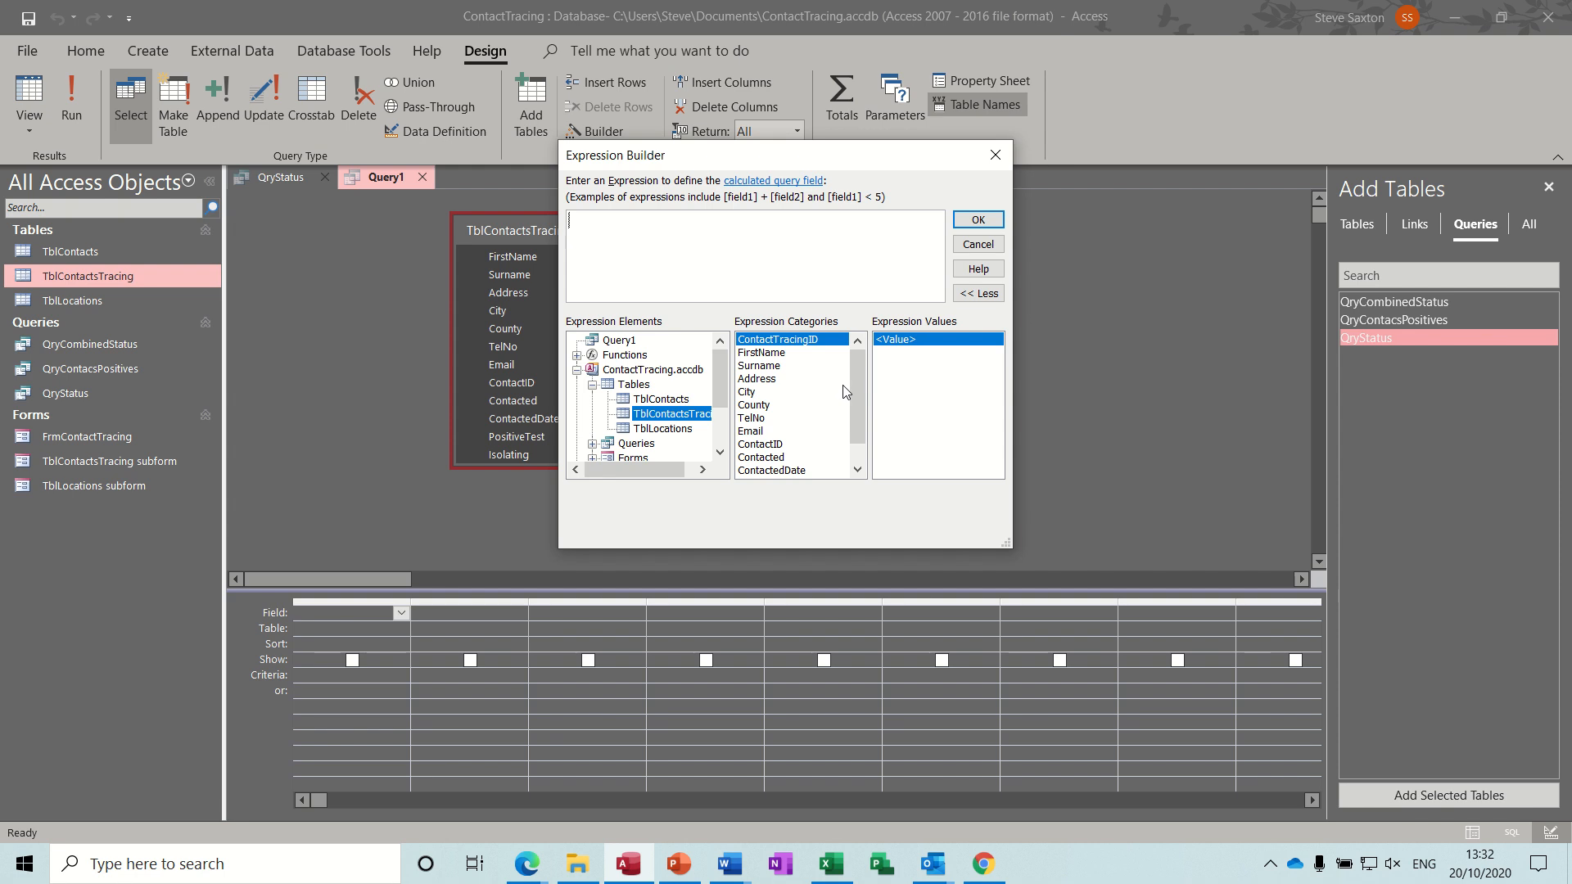
drag(856, 398, 861, 435)
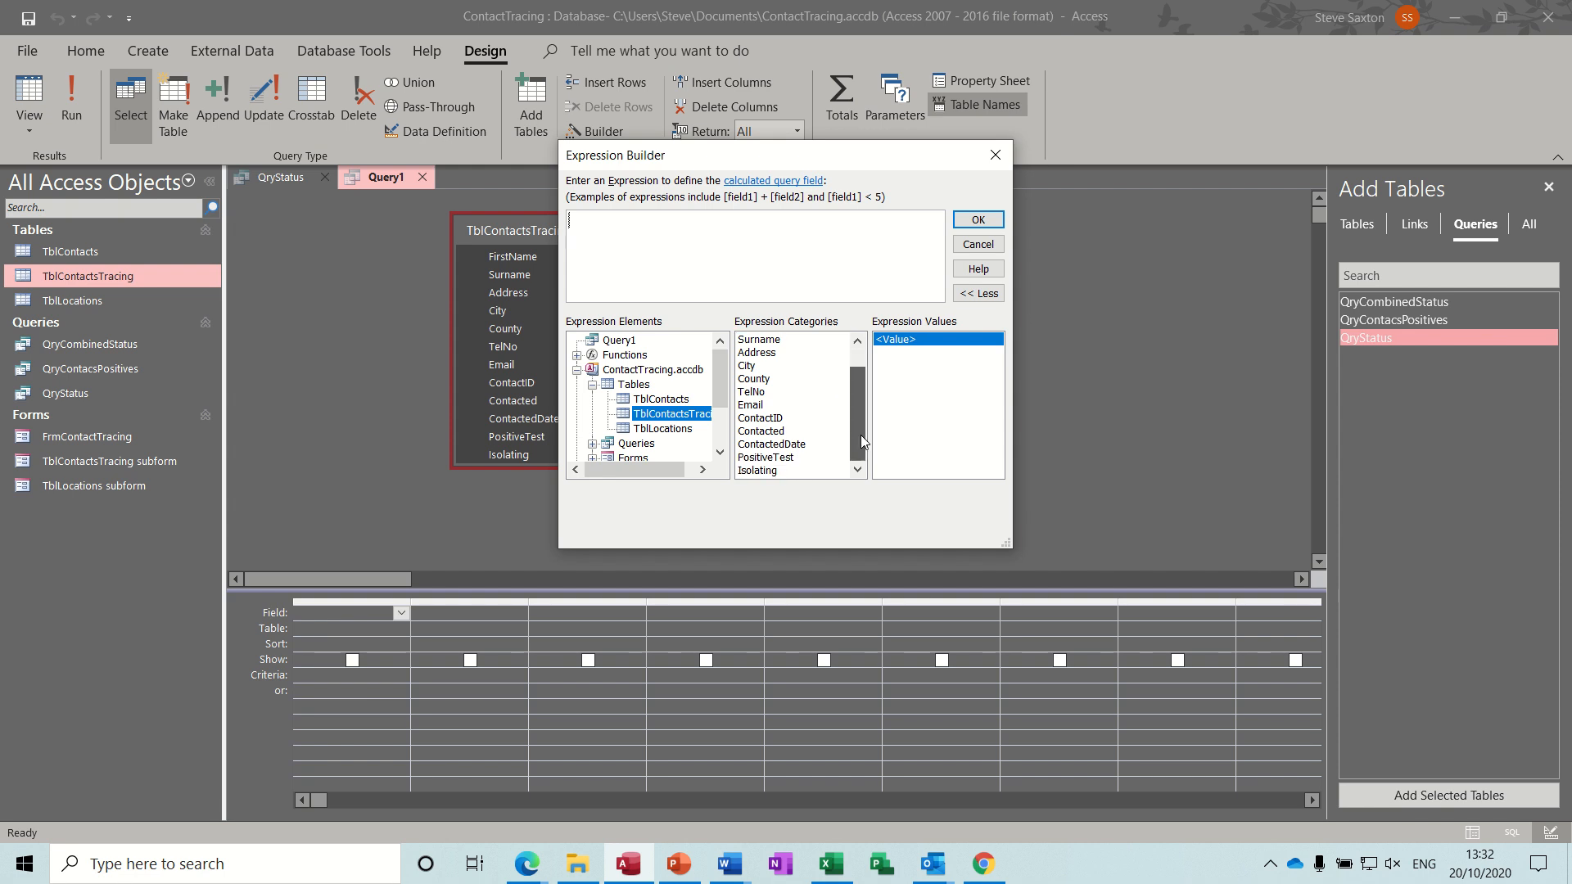
double_click(785, 433)
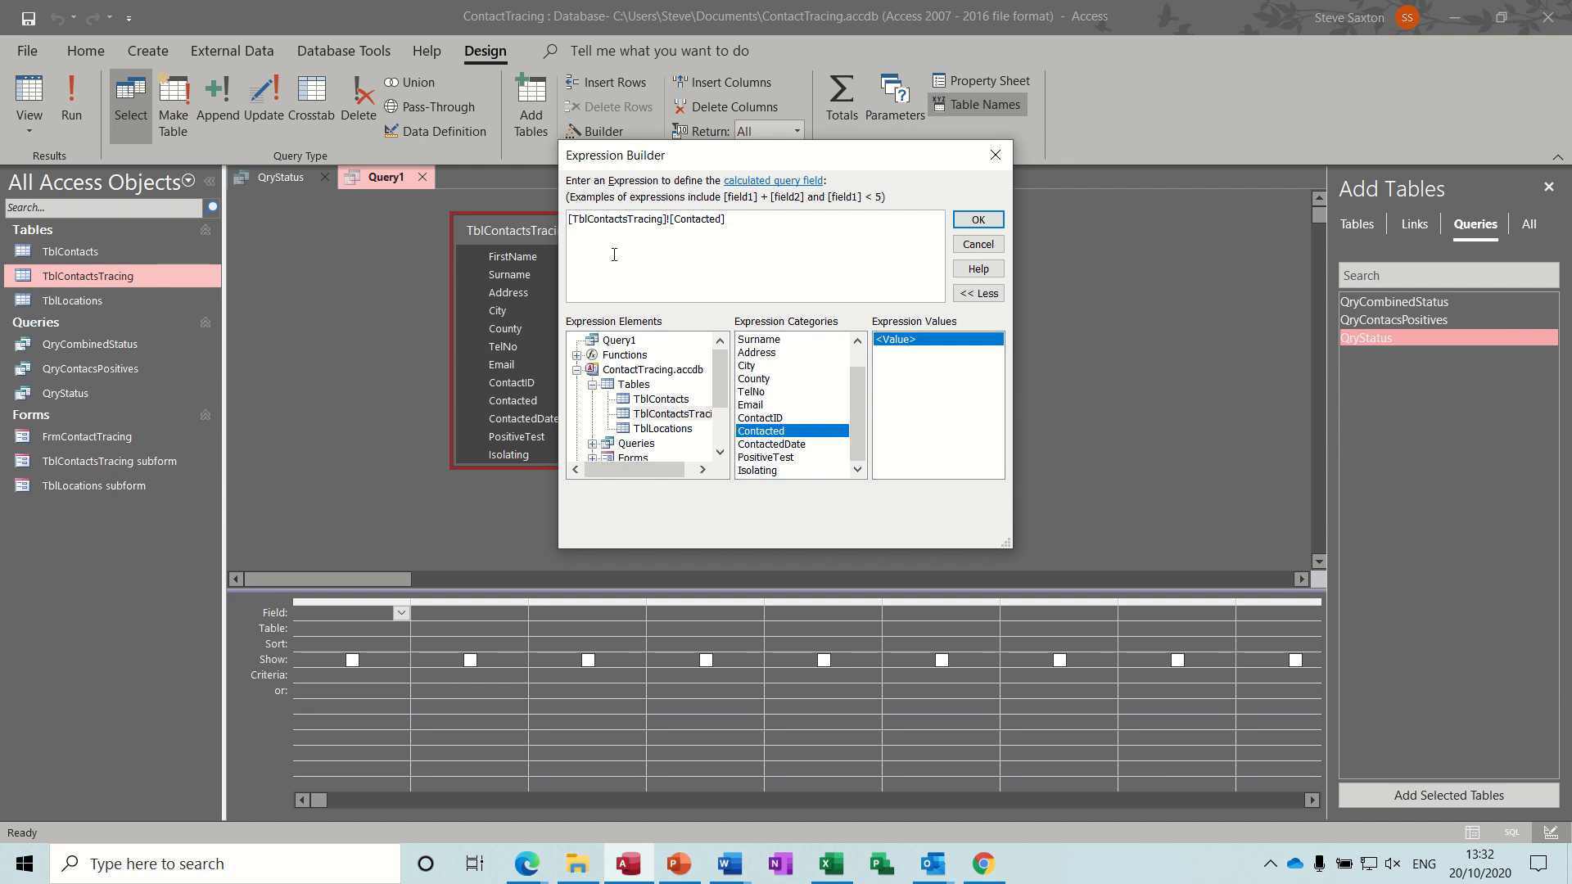
text(abs)
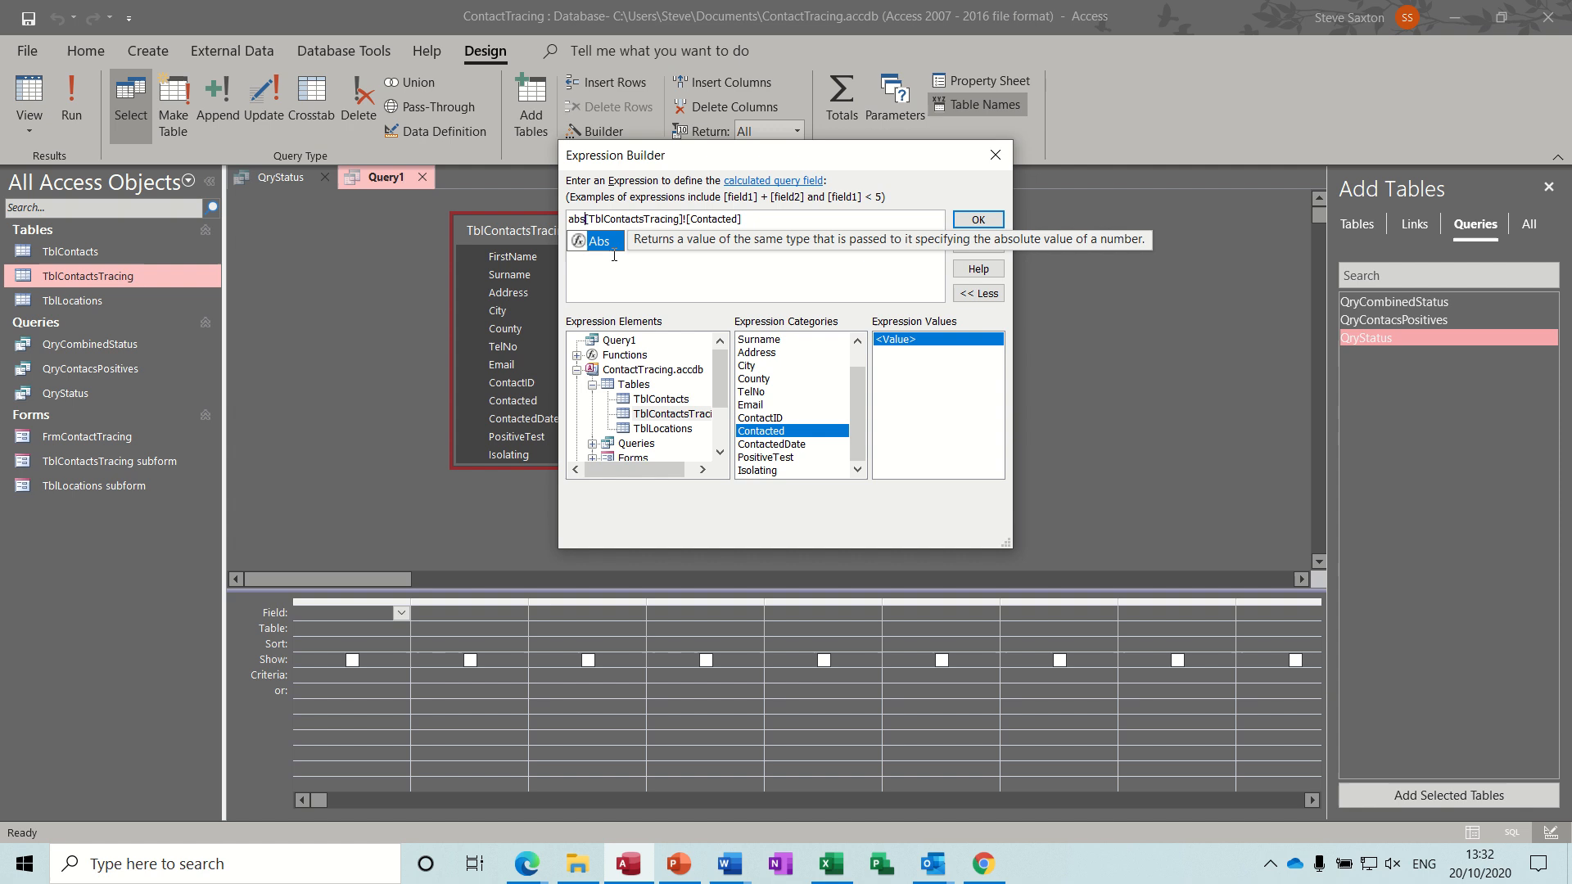
text(()
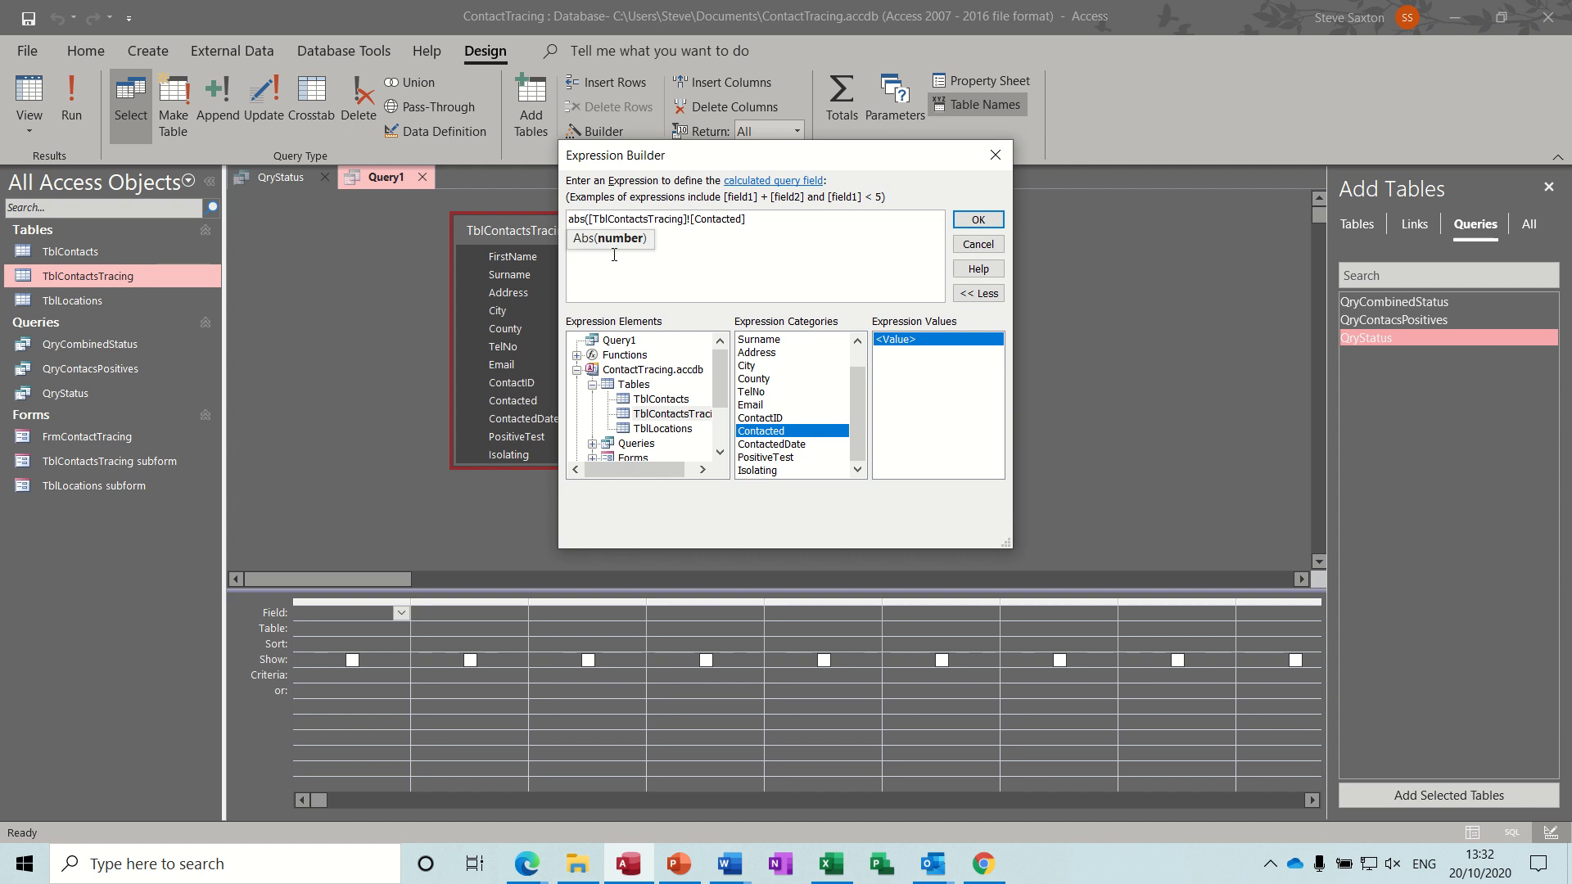
text(sum()
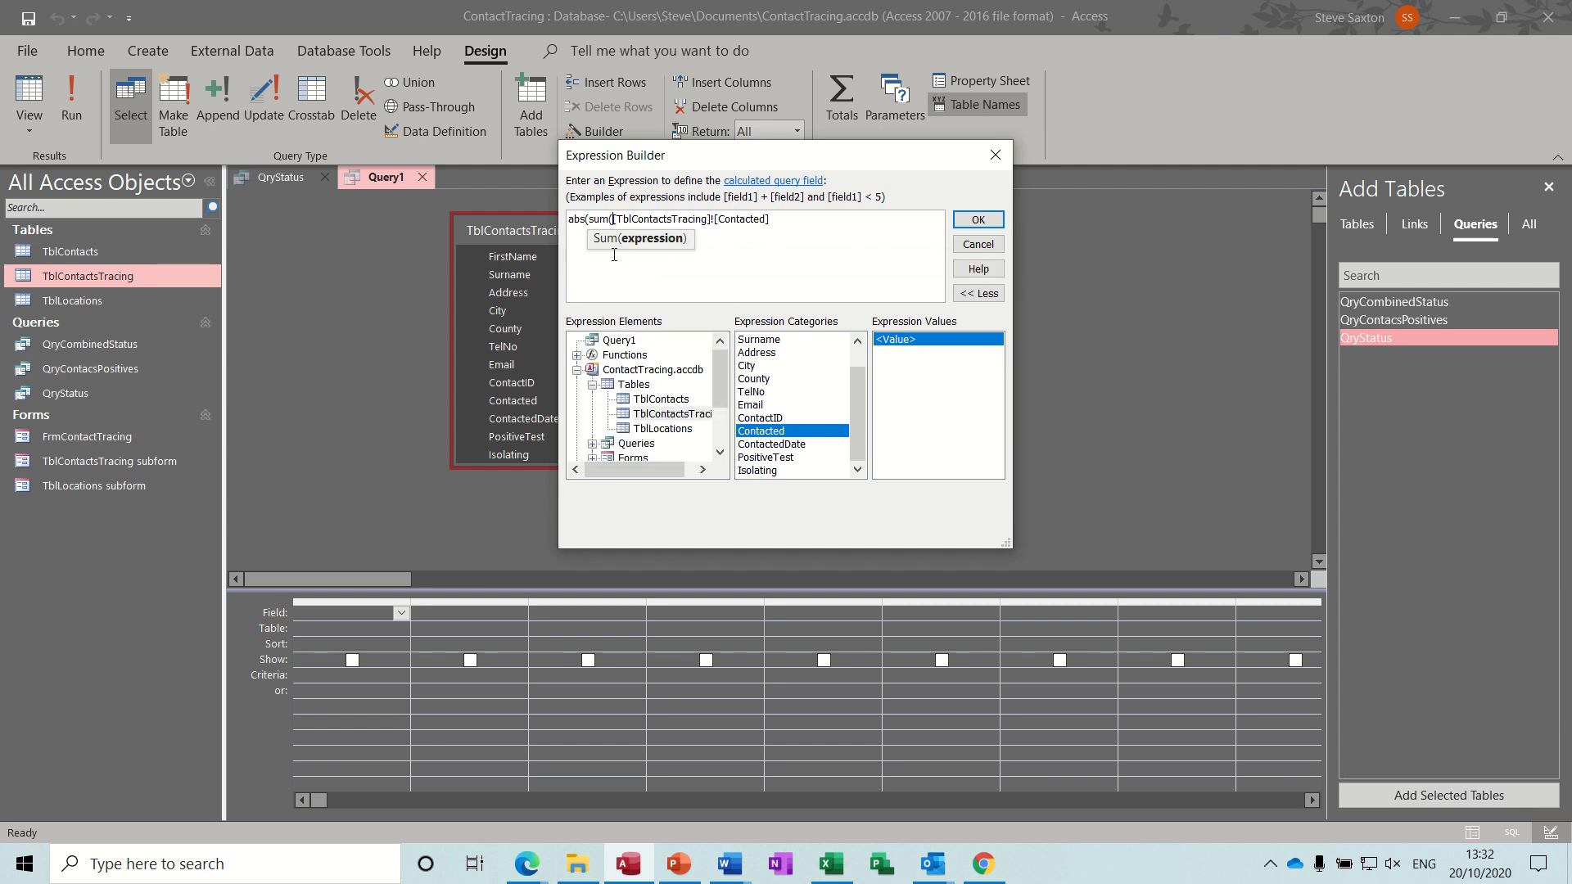
click(791, 219)
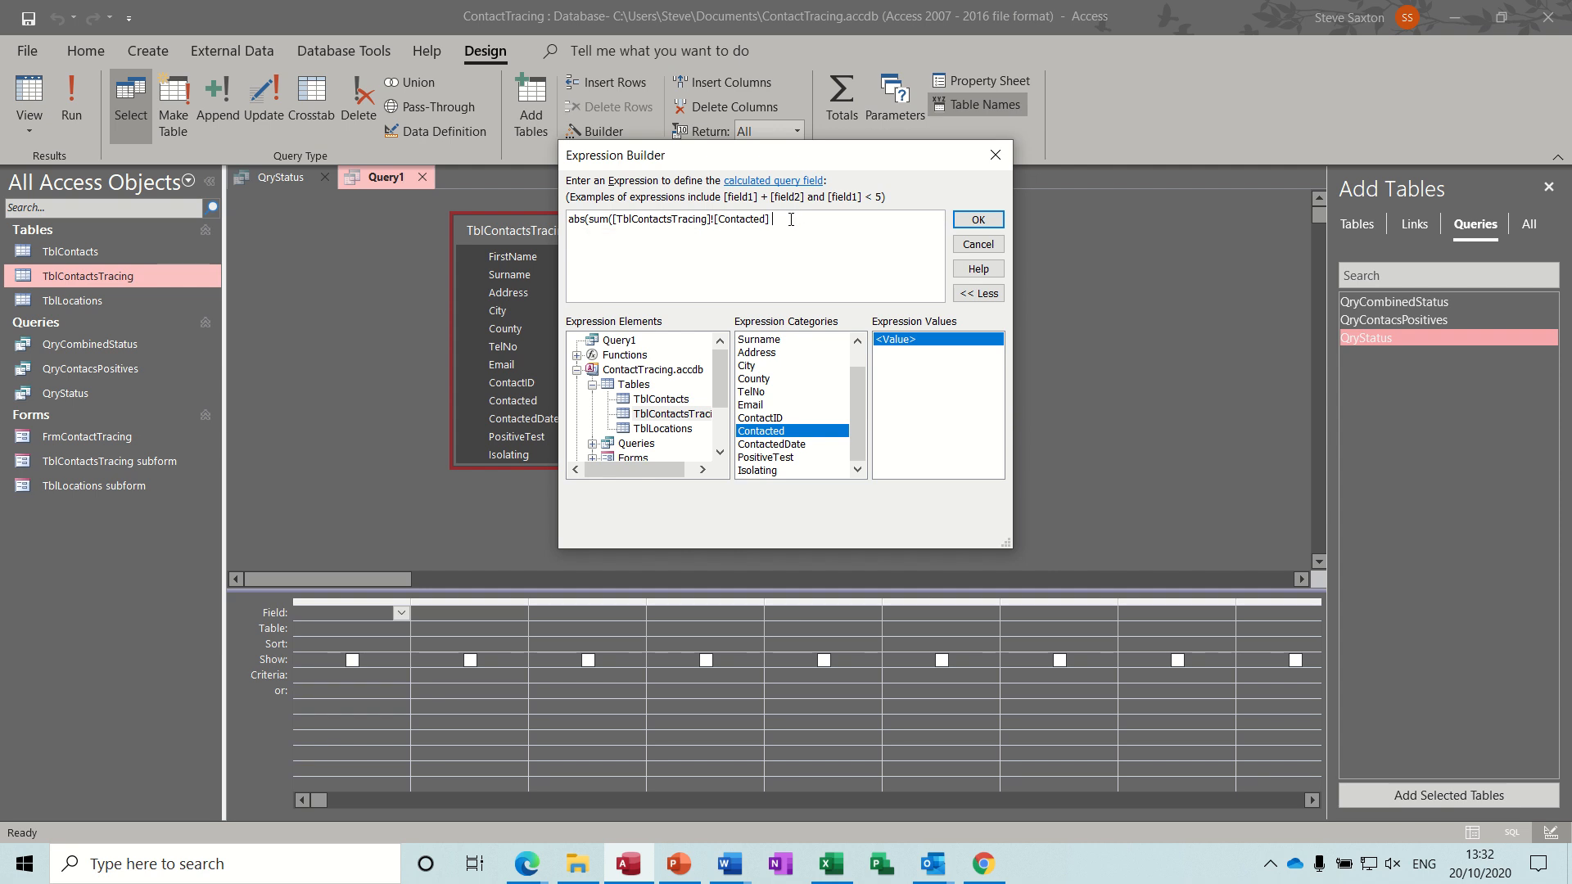
text()))
click(977, 220)
Widen the first column and build Abs(Sum([TblContactsTracing]![PositiveTest])) as the second column's expression.
click(483, 613)
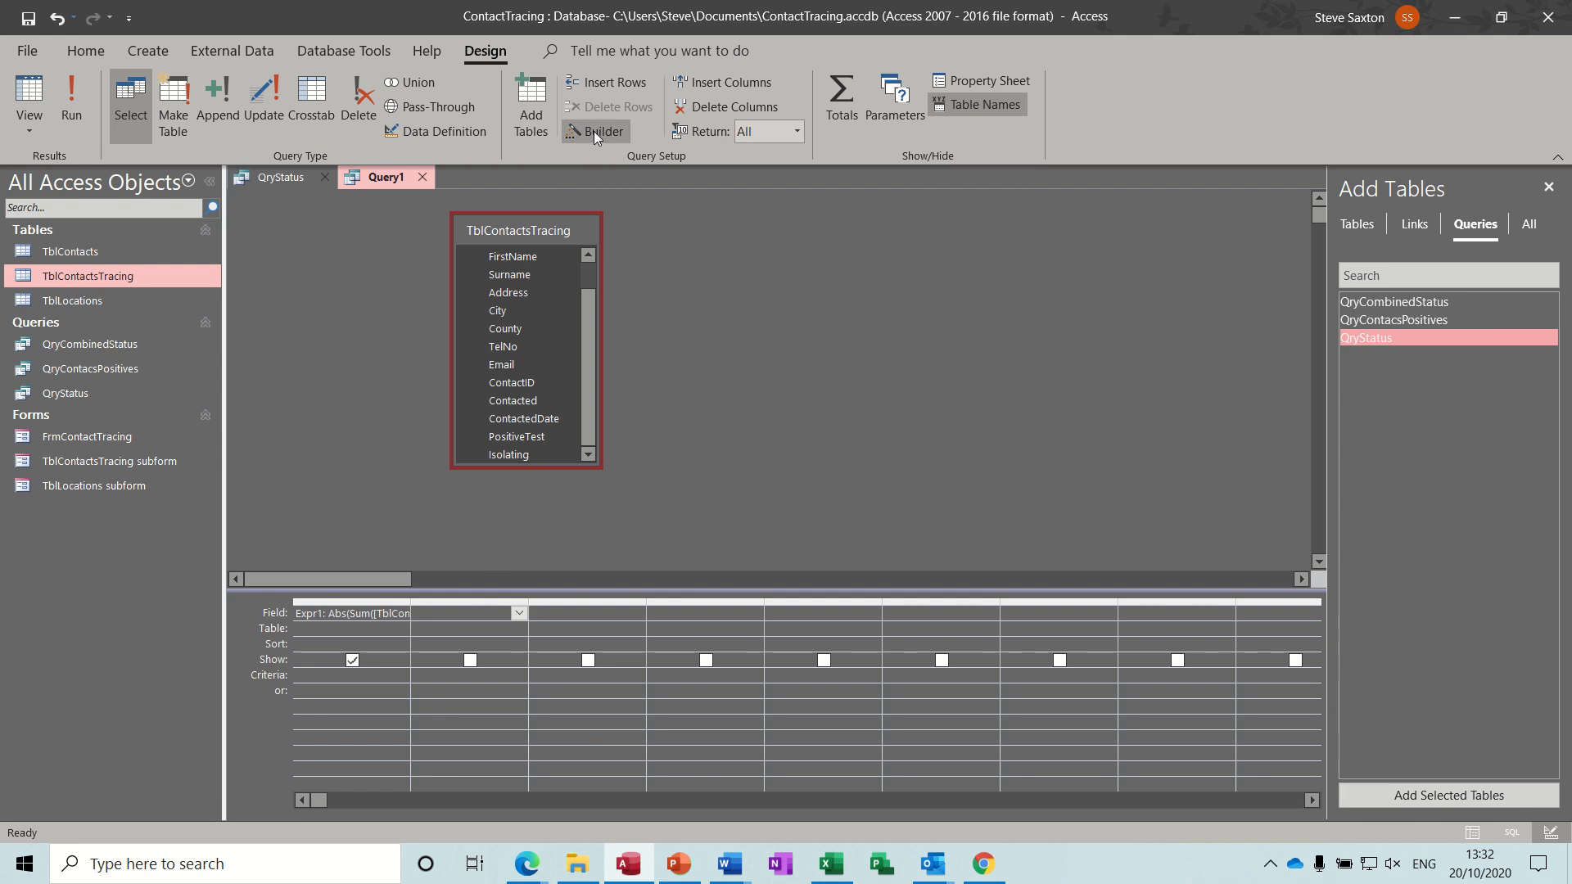
double_click(411, 604)
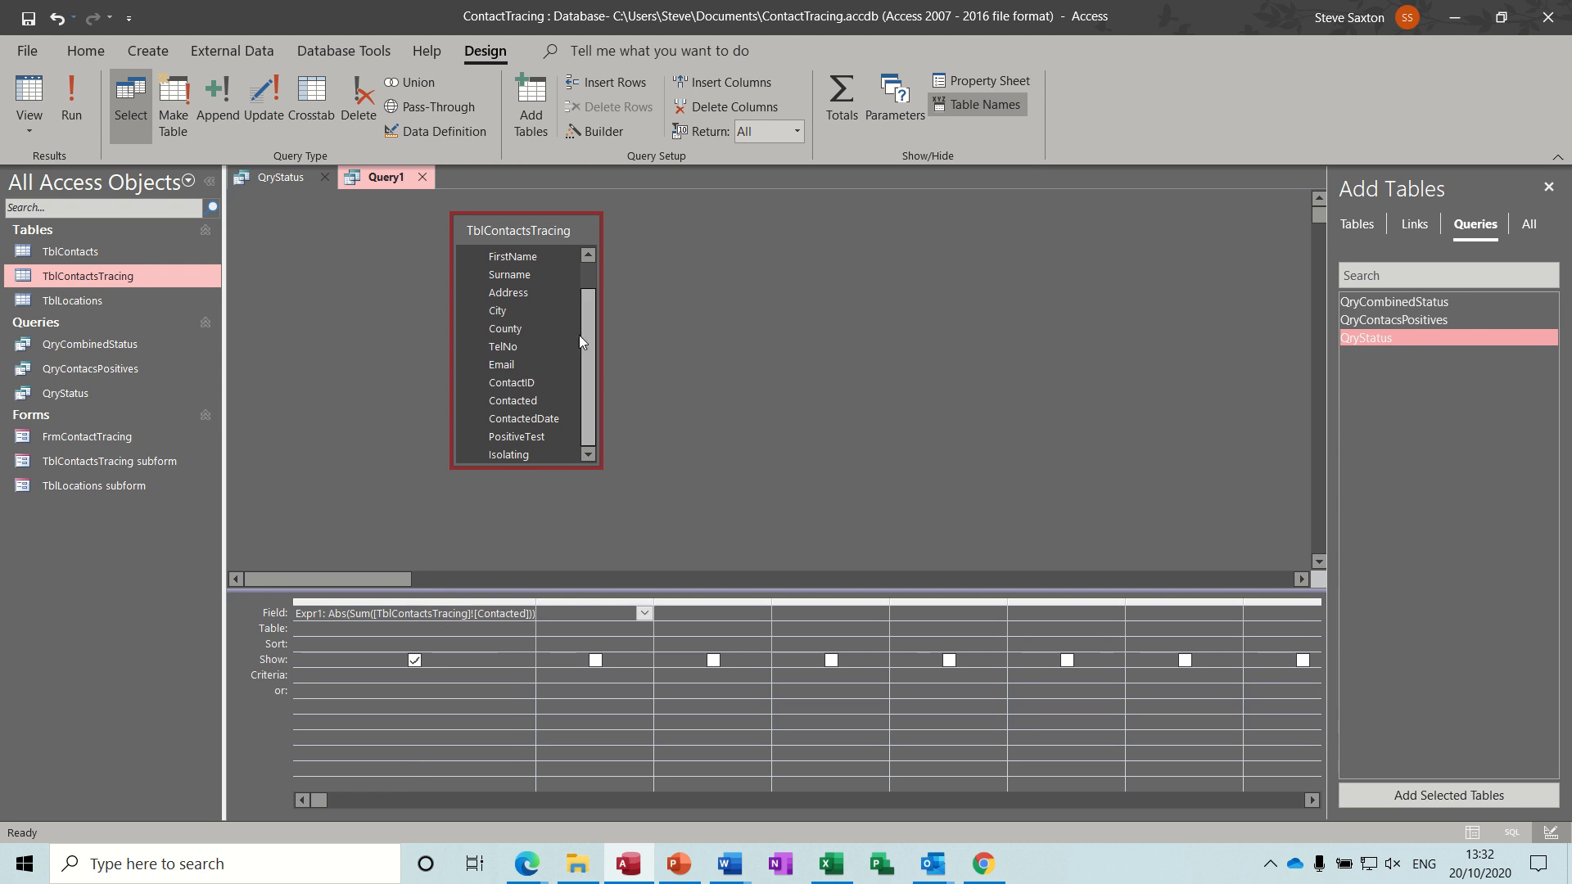
click(602, 131)
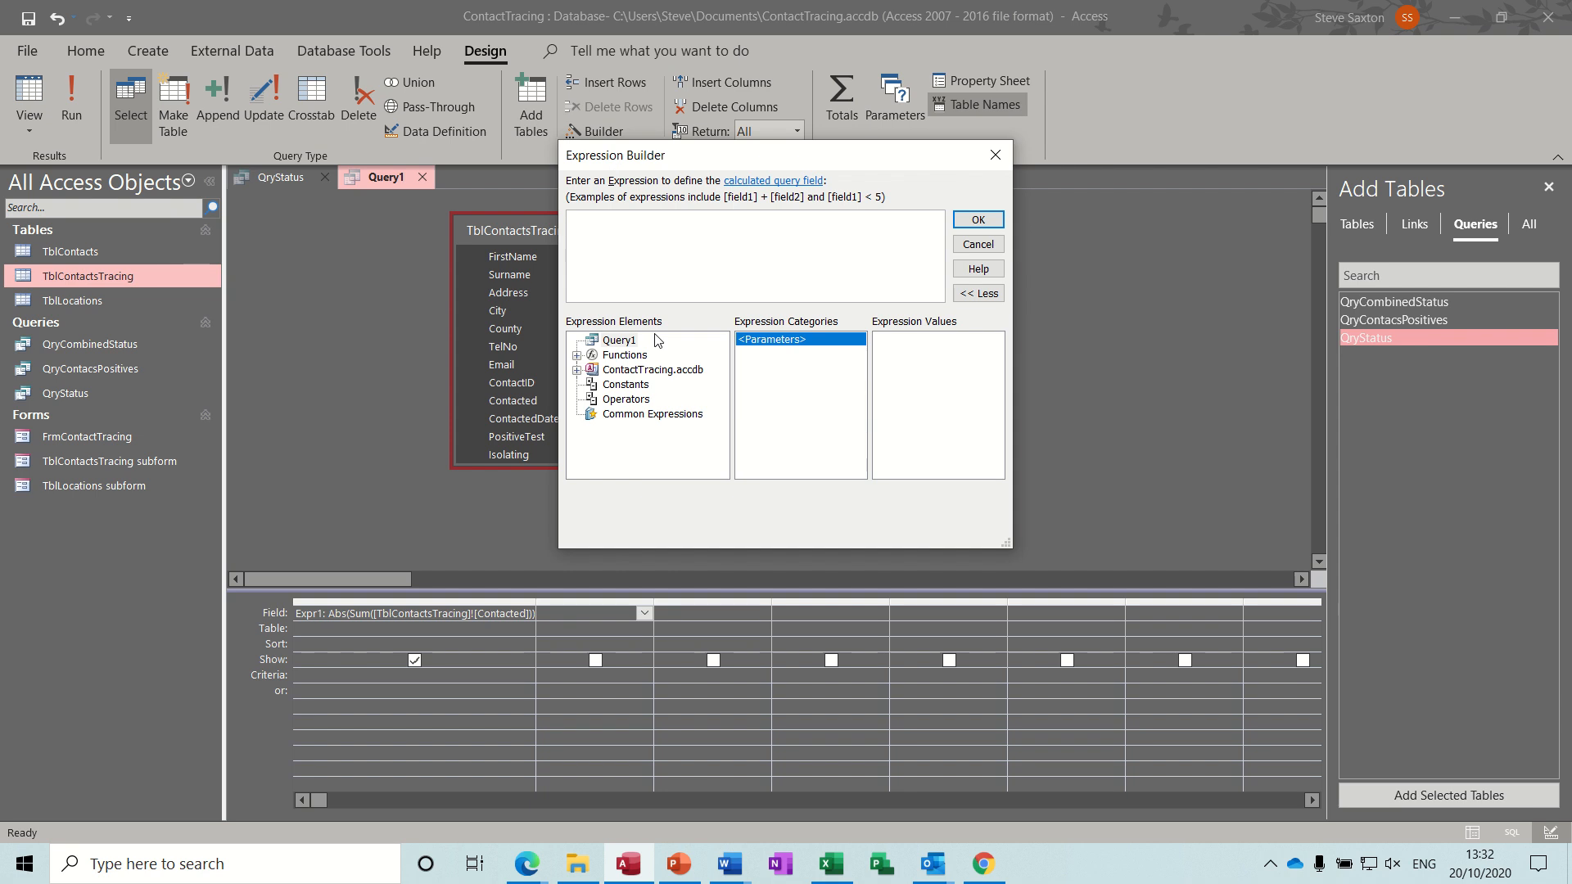
click(577, 370)
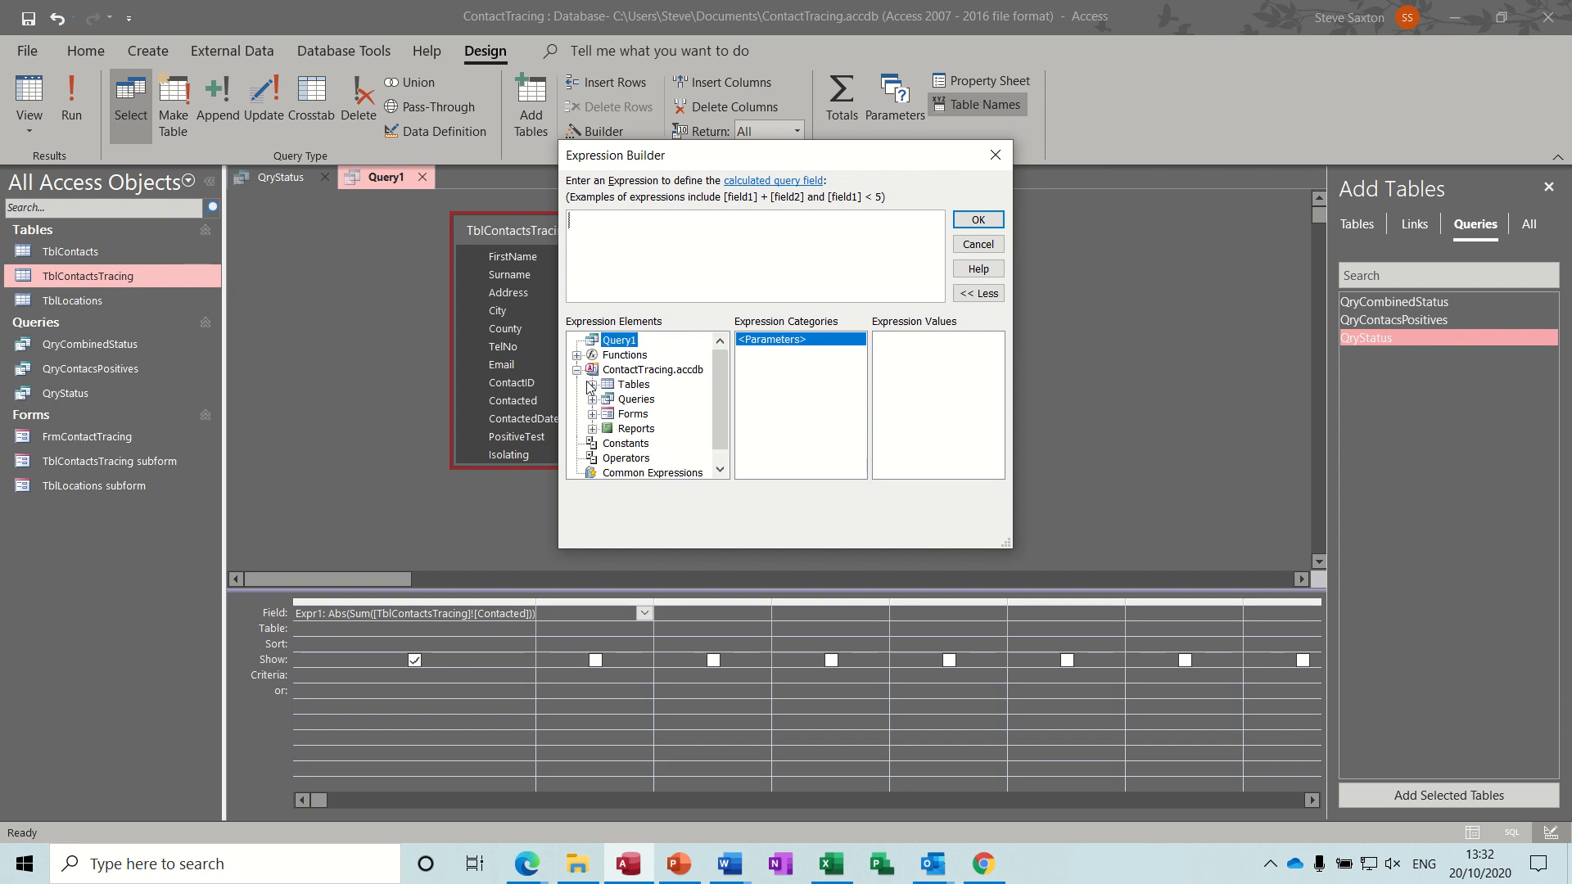
click(591, 385)
click(667, 414)
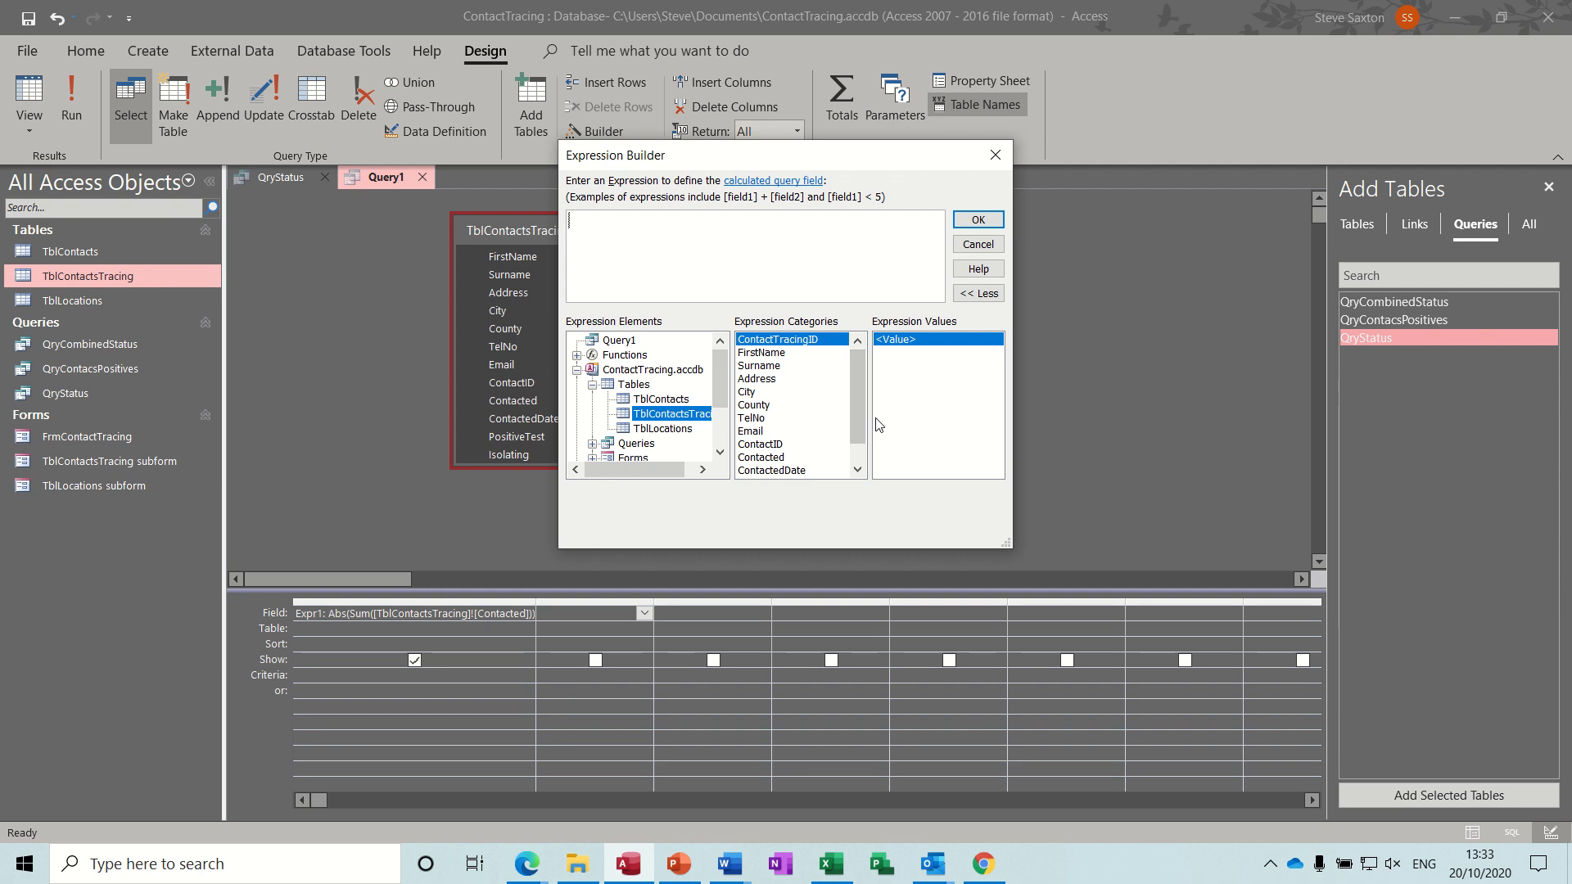
drag(857, 406, 857, 436)
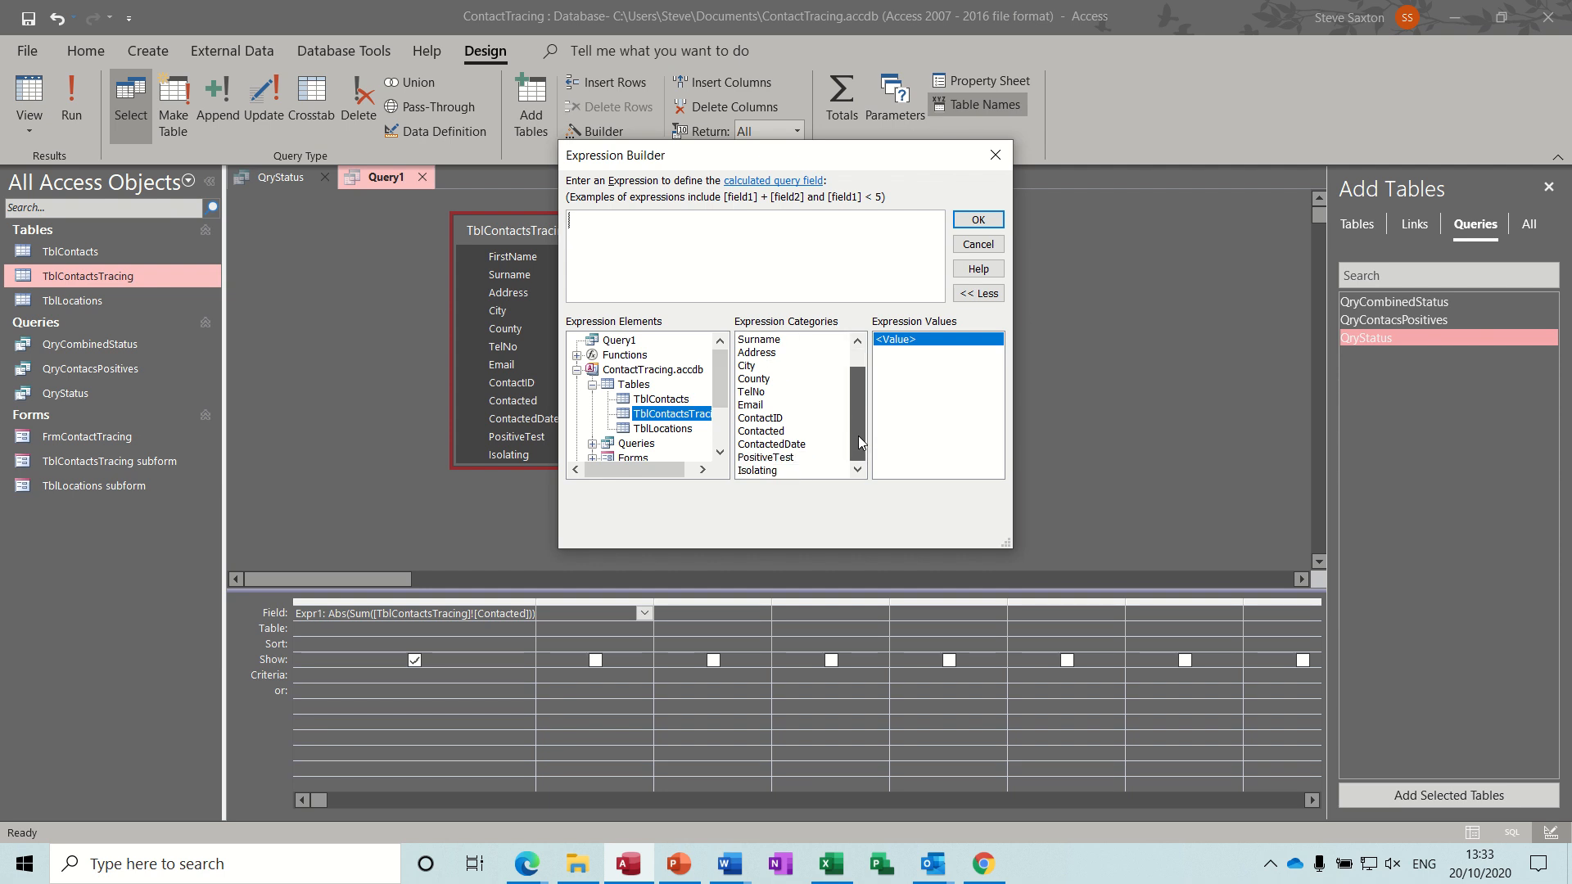
click(776, 457)
double_click(776, 458)
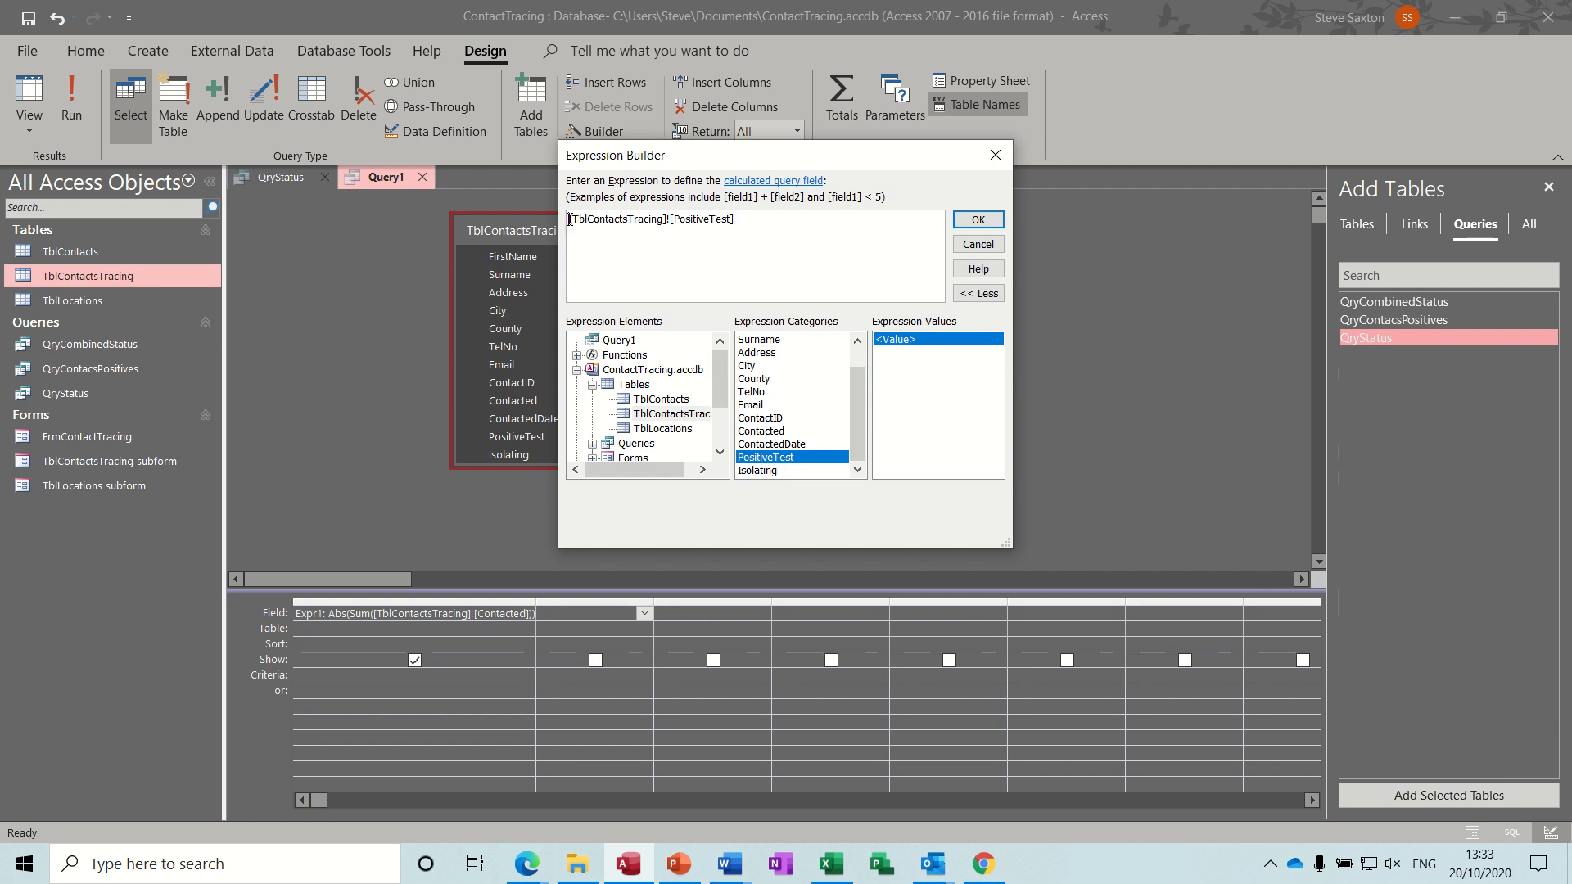
key(Home)
text(abs)
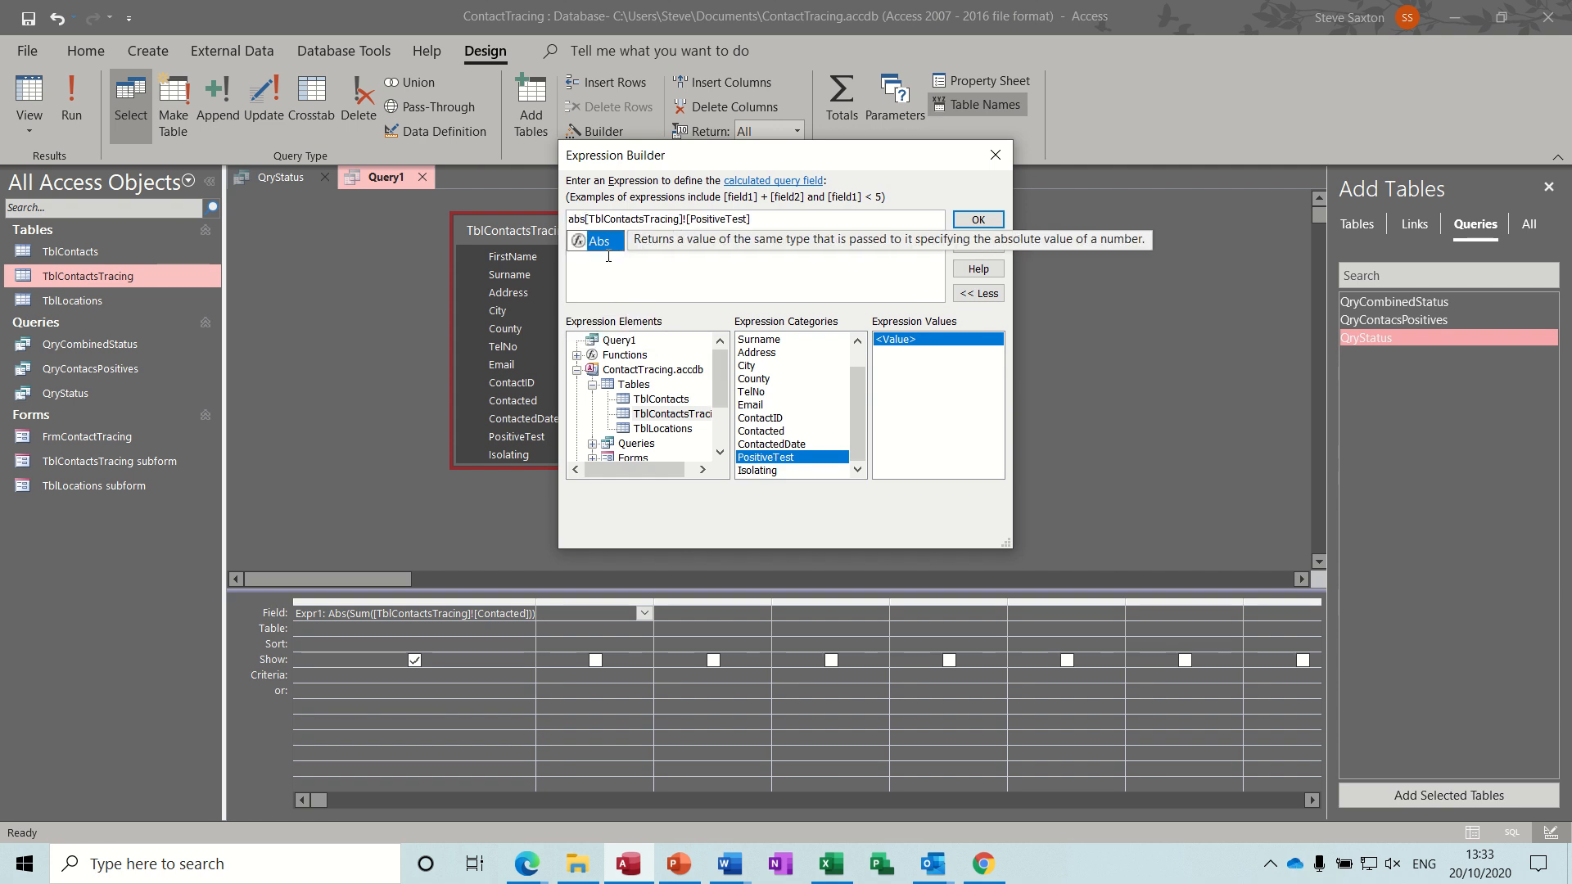
text((sum()
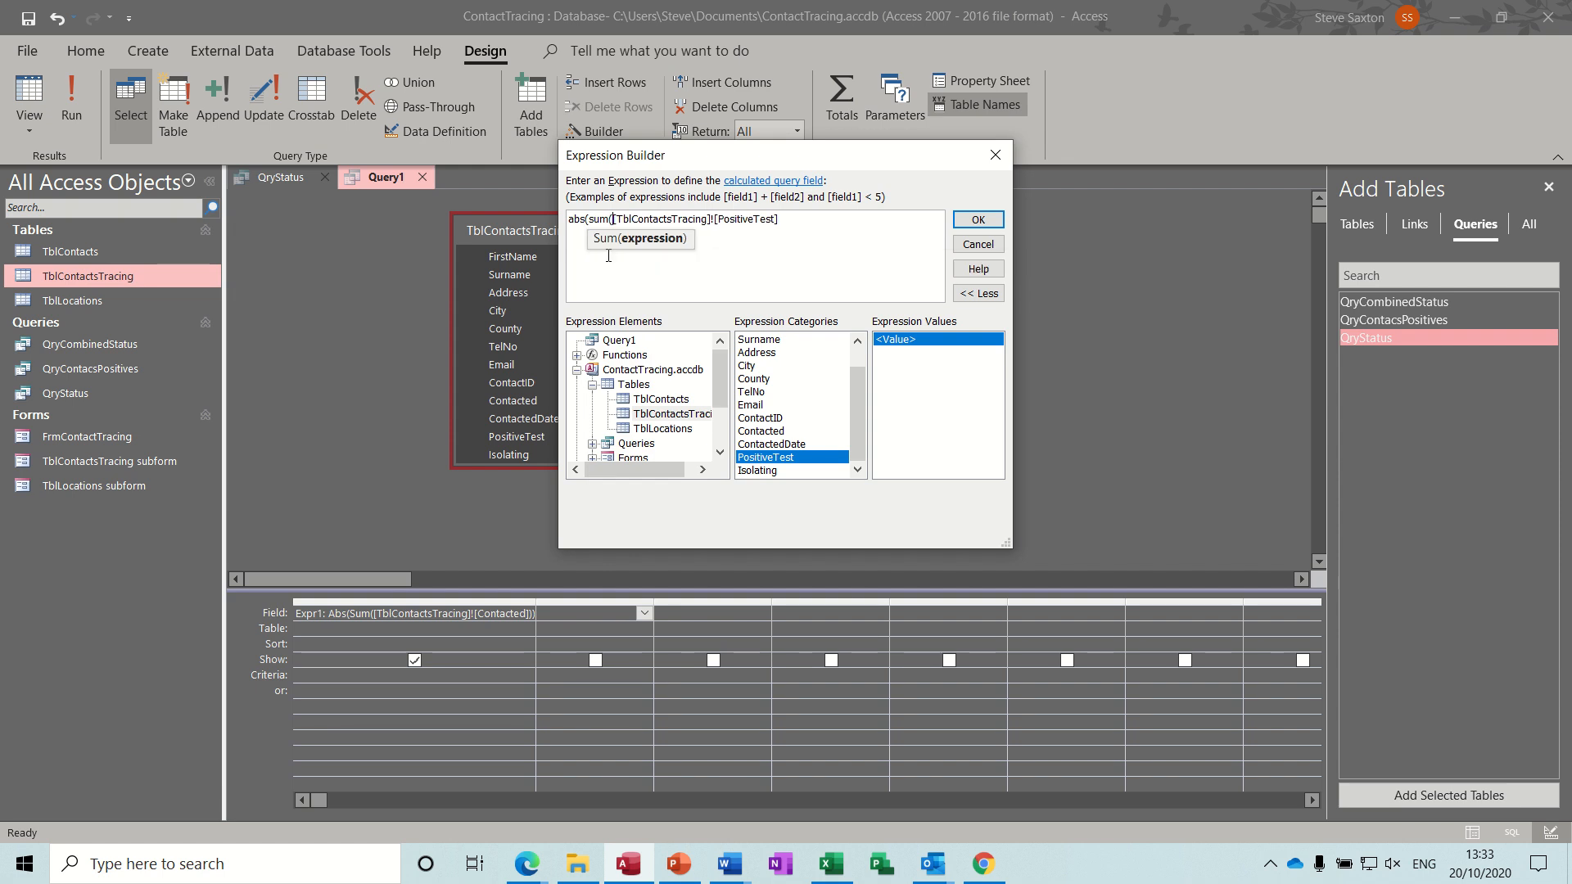
click(797, 223)
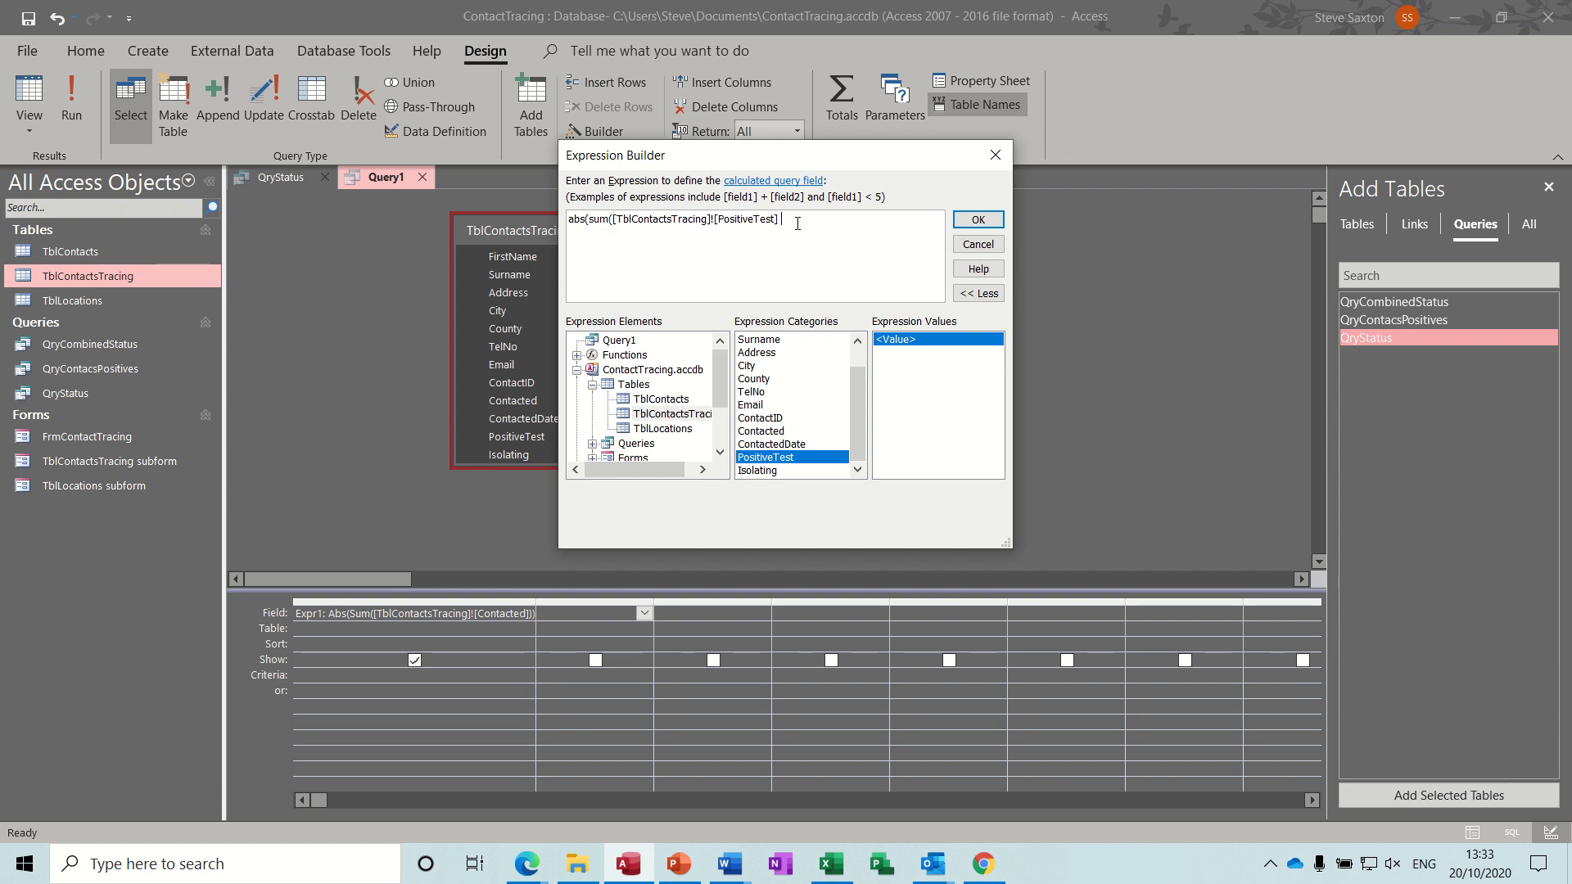
text()))
click(978, 219)
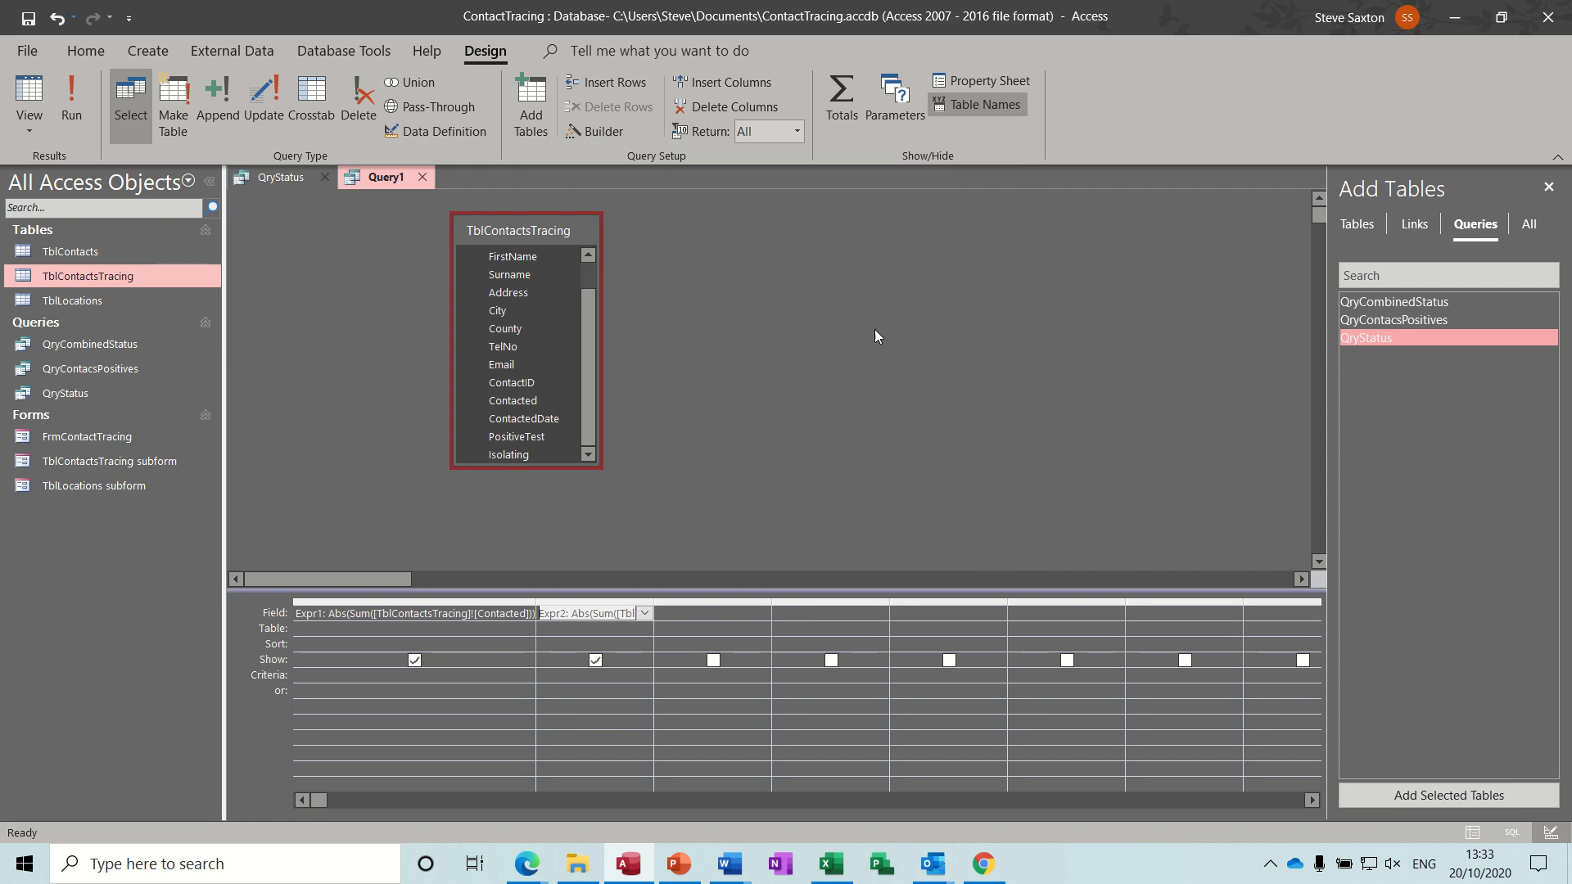
Use the Expression Builder to set the third column to Abs(Sum([TblContactsTracing]![Isolating])), then run the query and return to Design View.
click(697, 612)
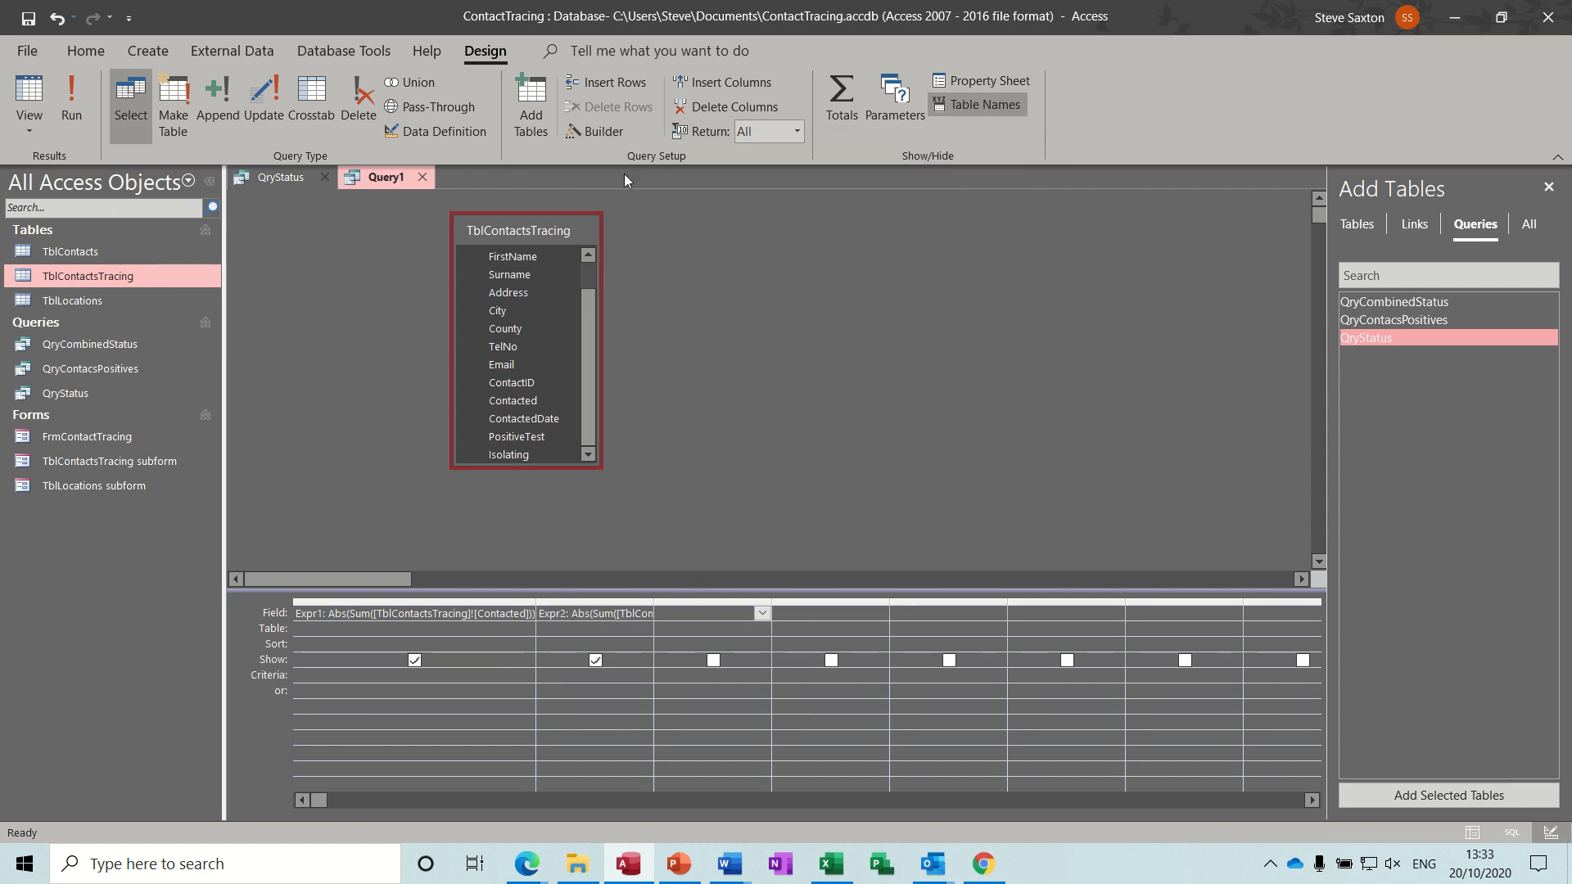
click(599, 131)
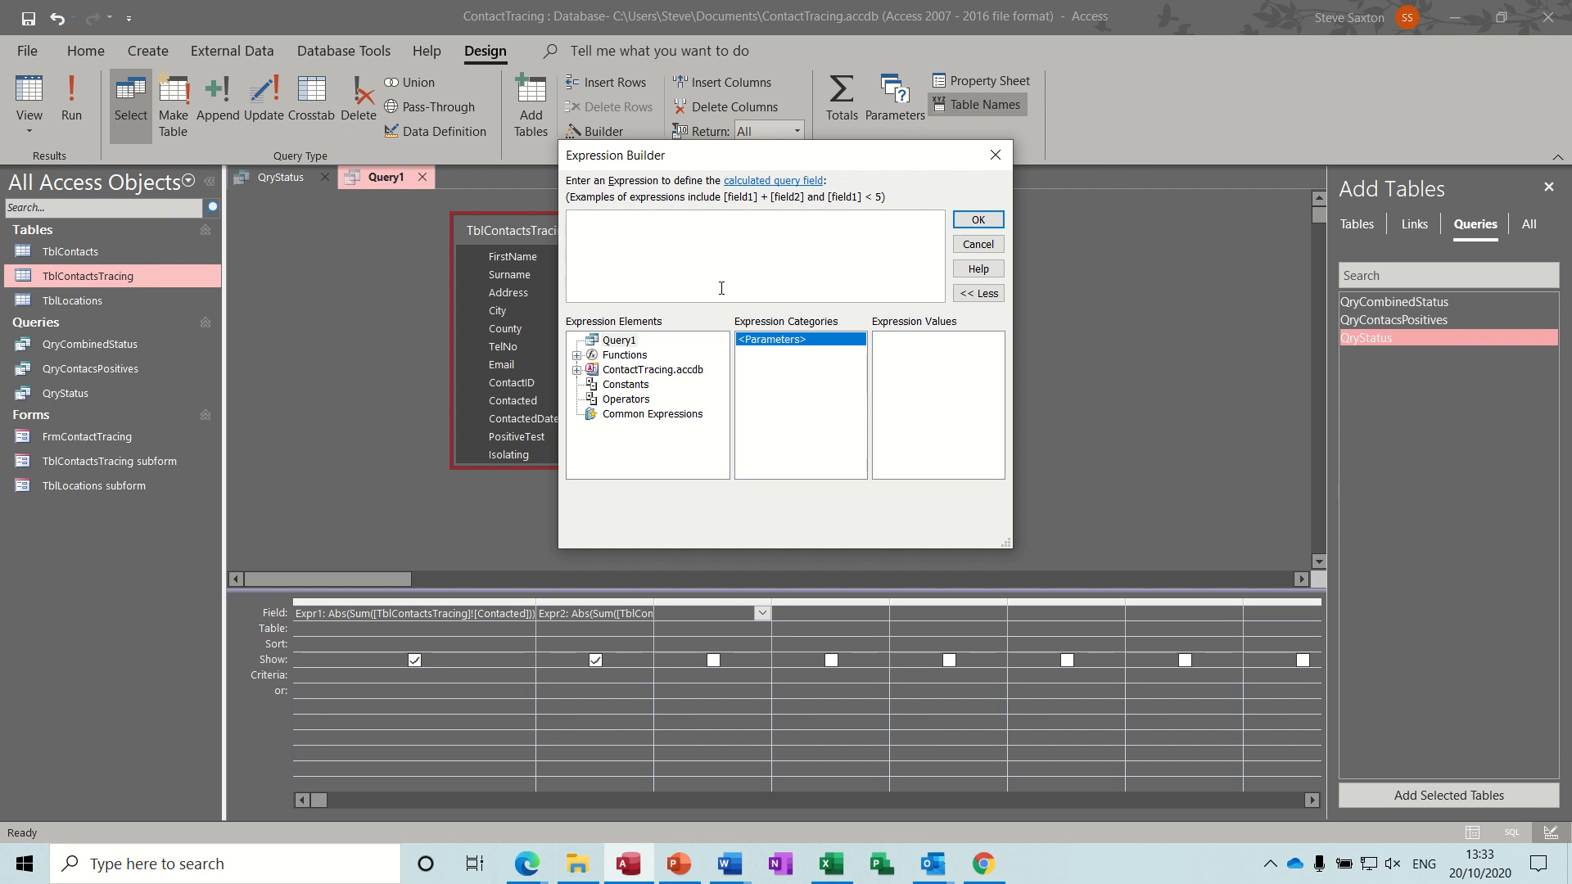
click(577, 370)
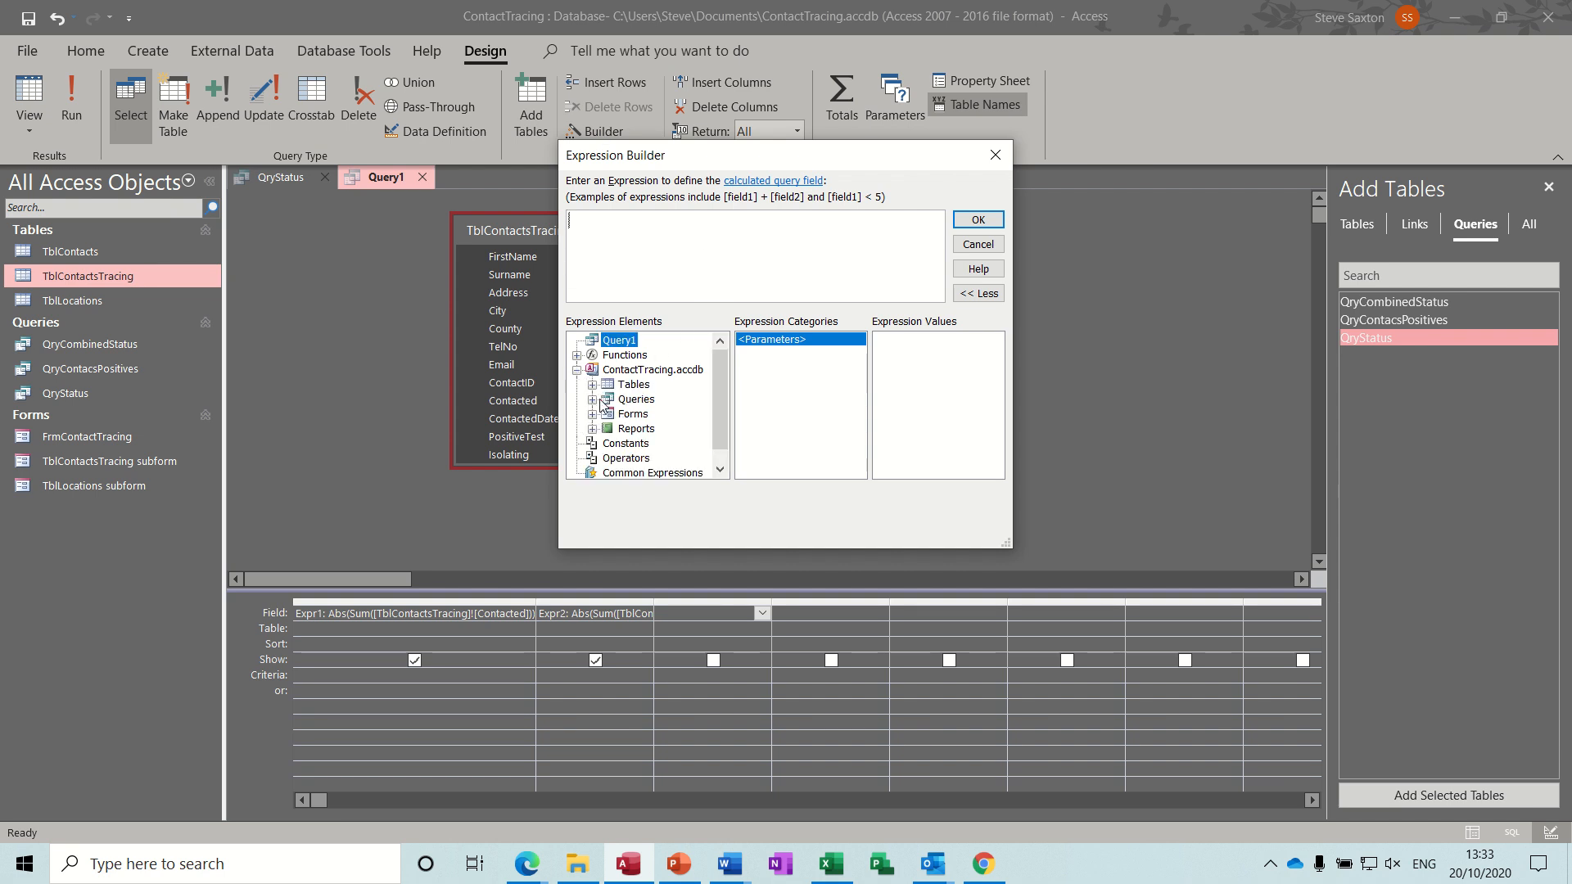
click(592, 384)
click(667, 413)
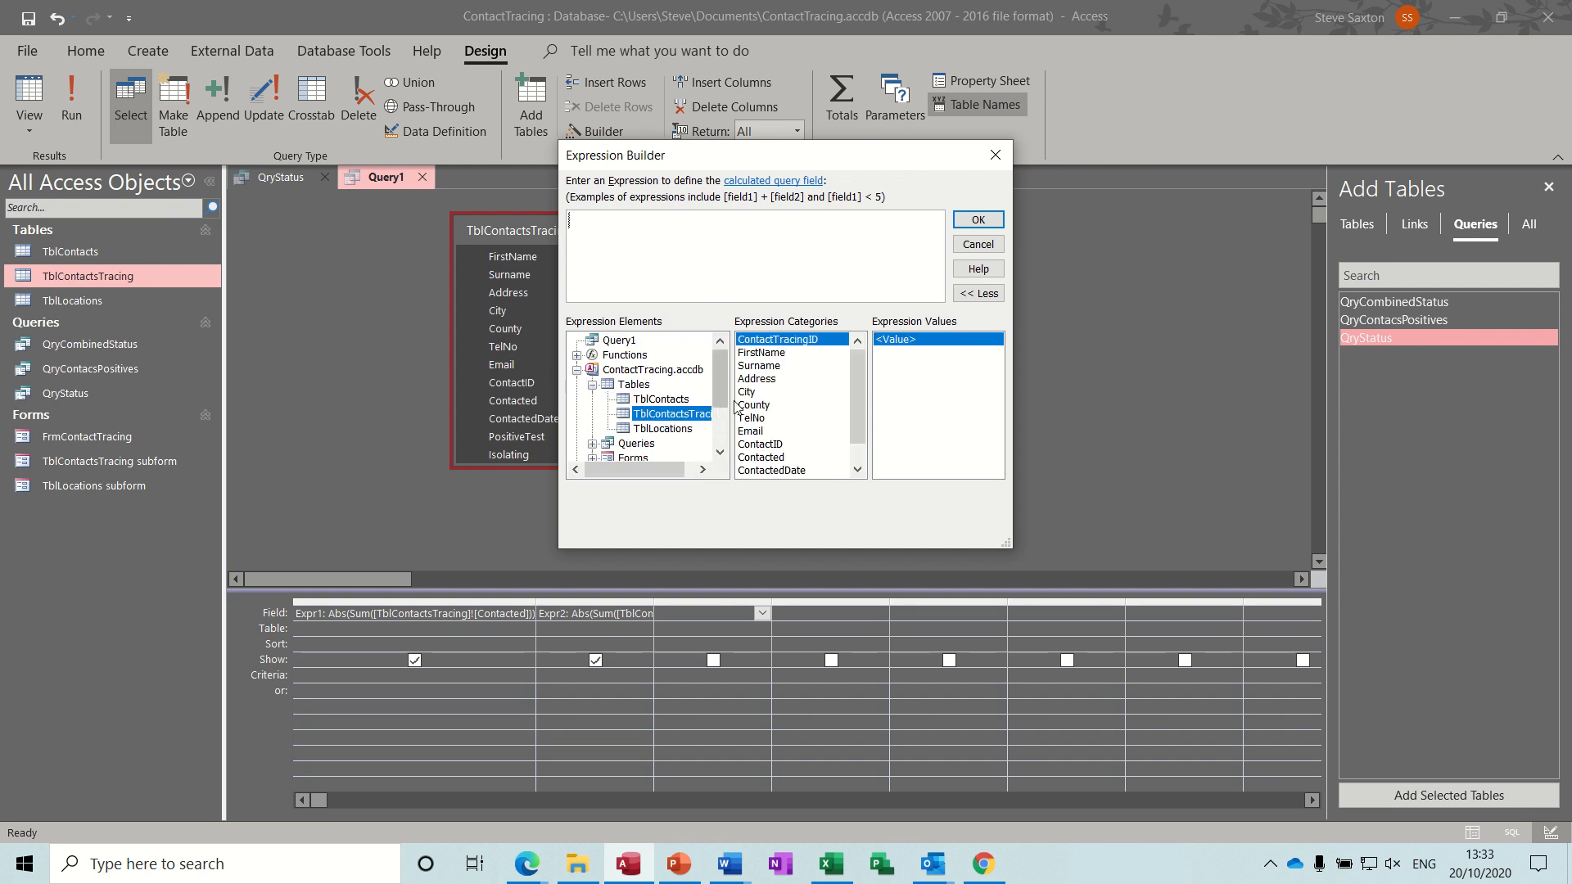
scroll(861, 396, down, 1)
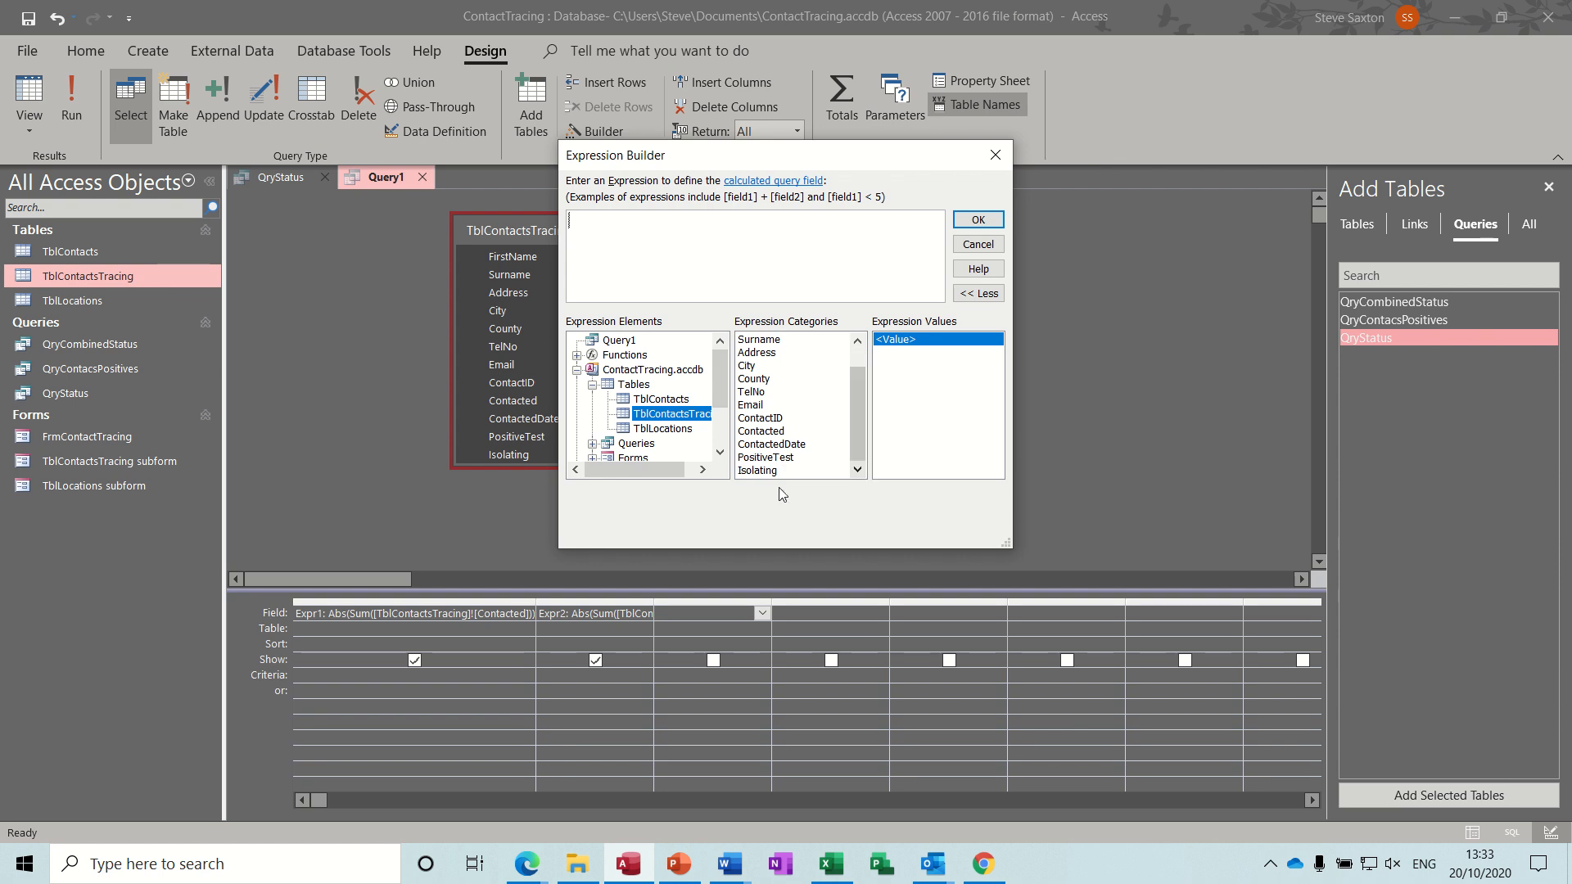
double_click(757, 471)
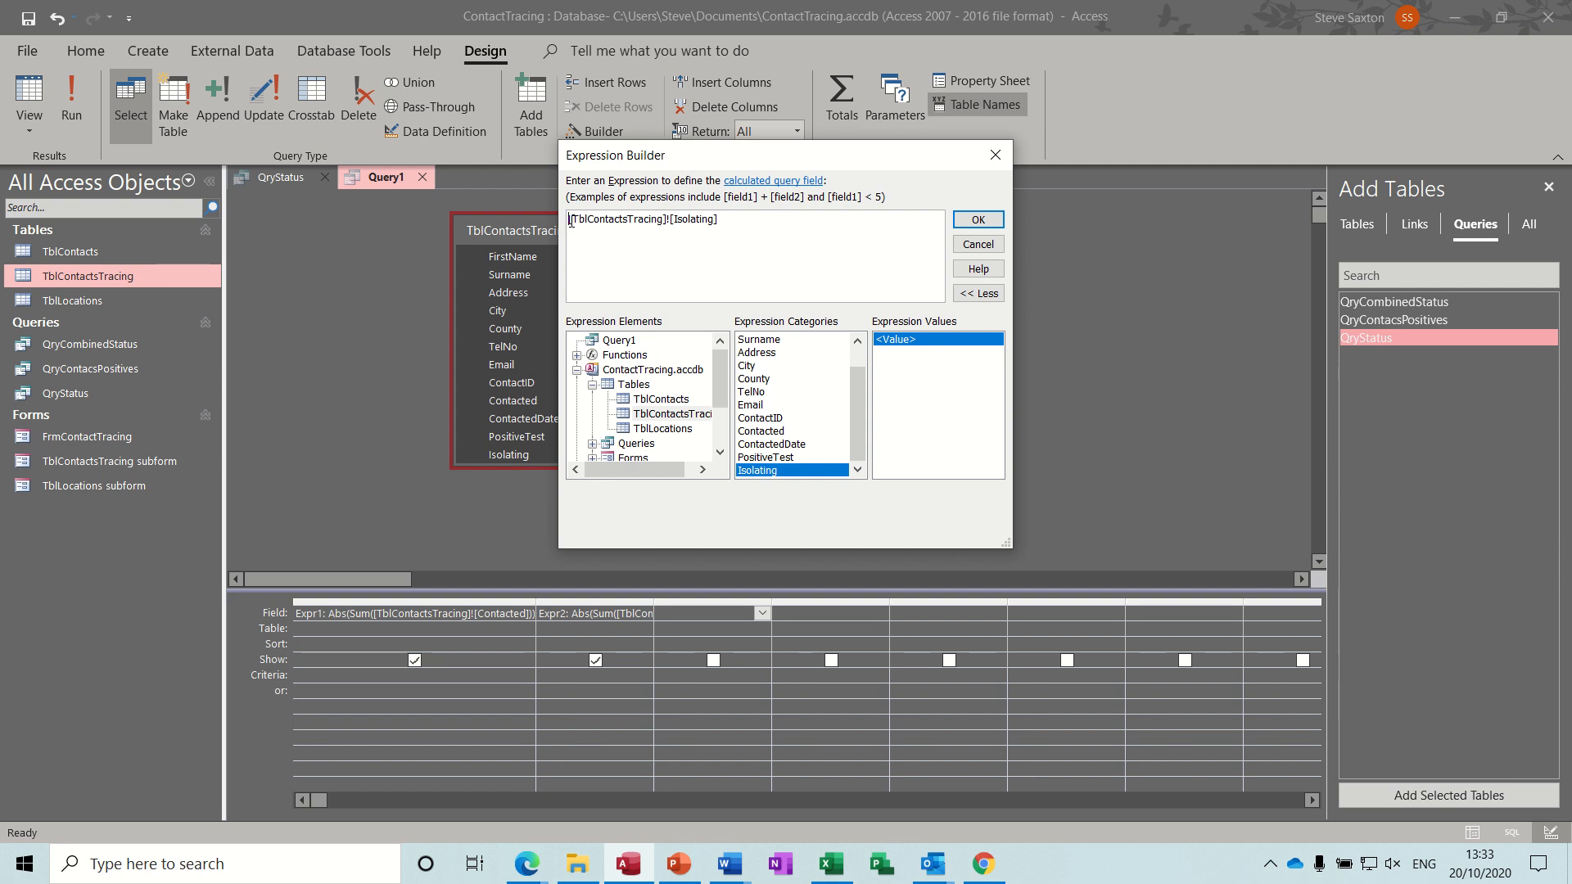
key(Home)
text(abs)
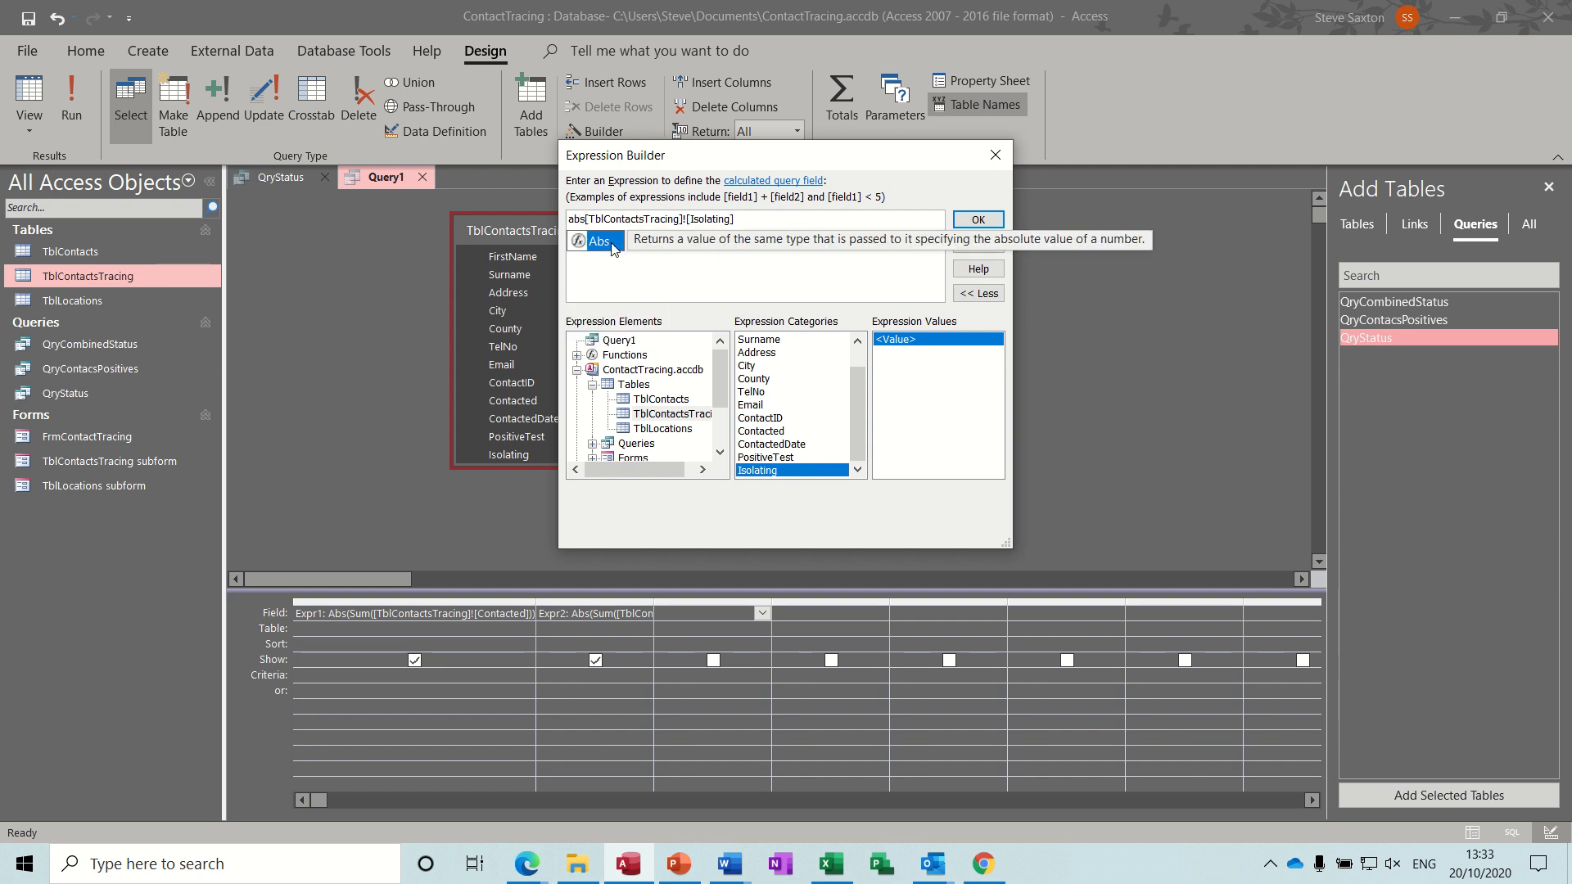
text((sum()
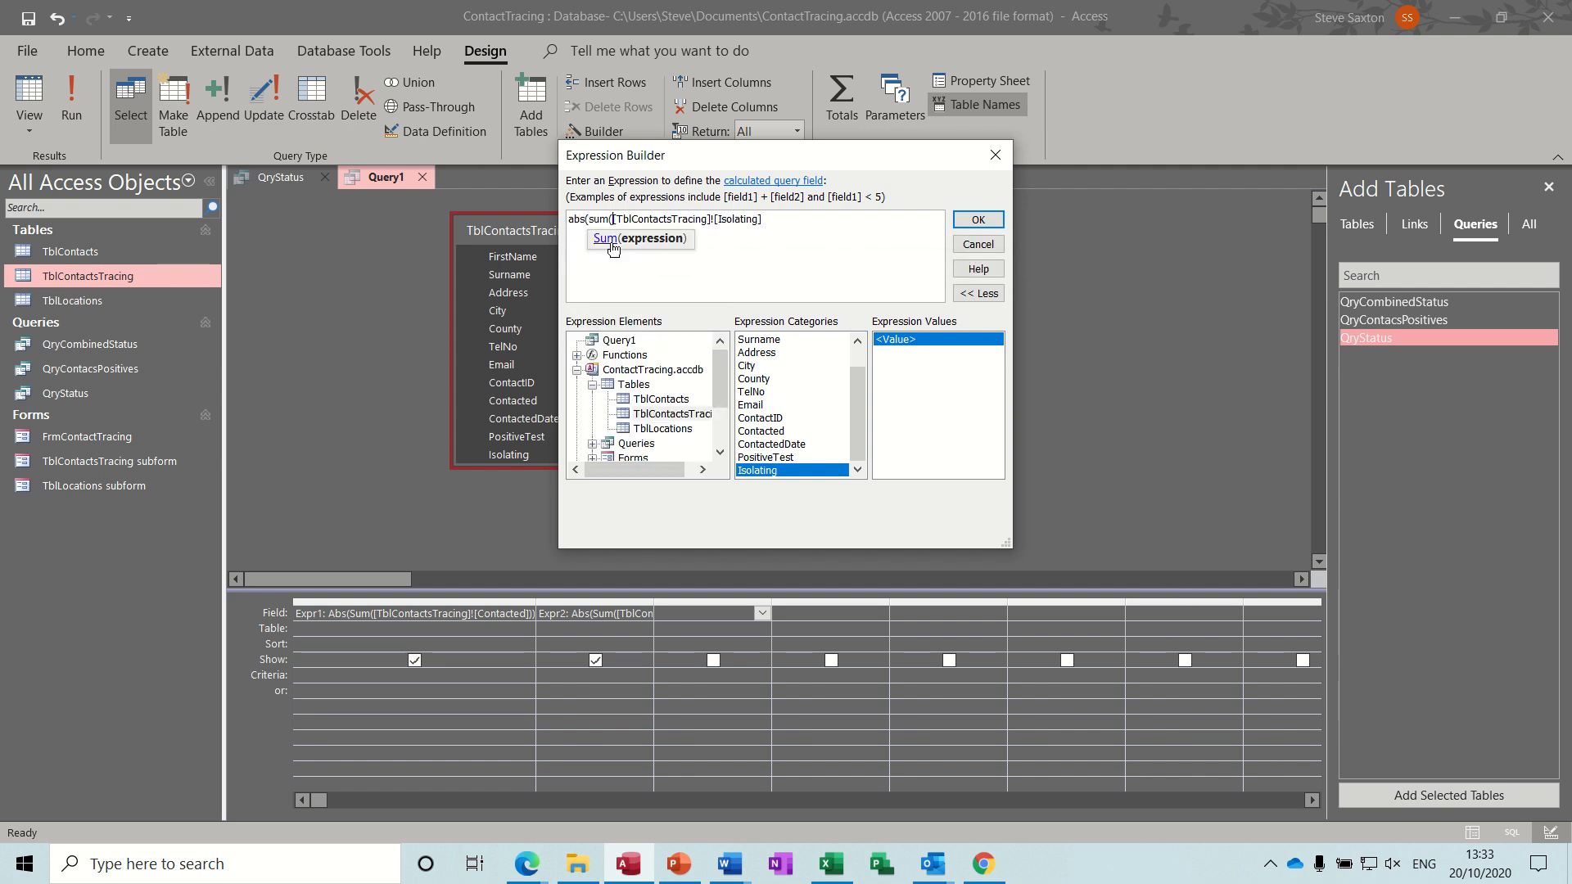
click(769, 225)
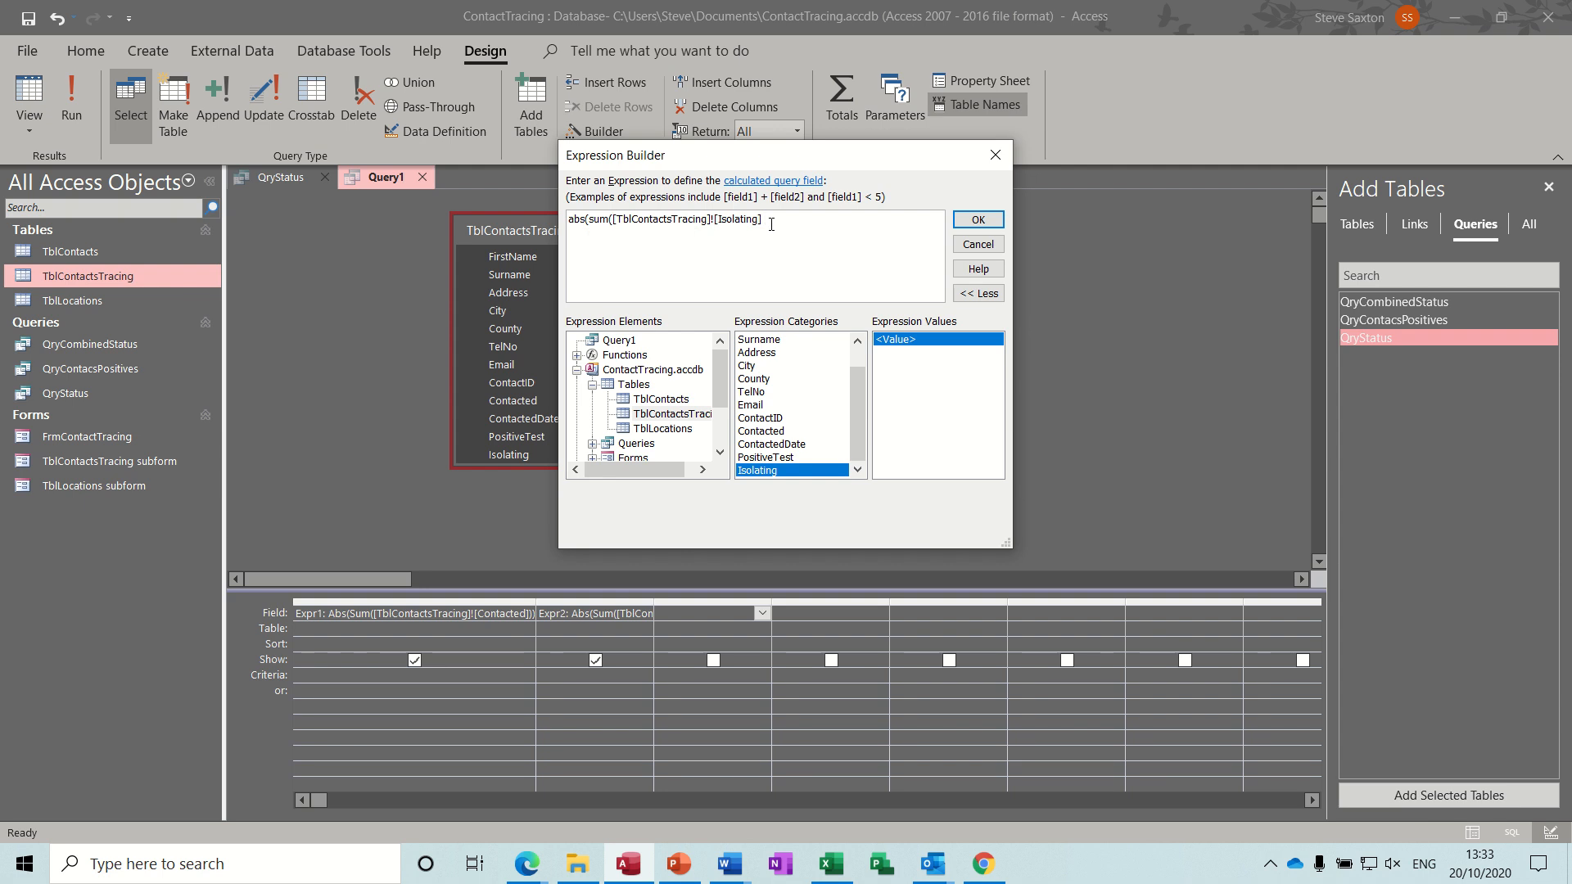
click(976, 219)
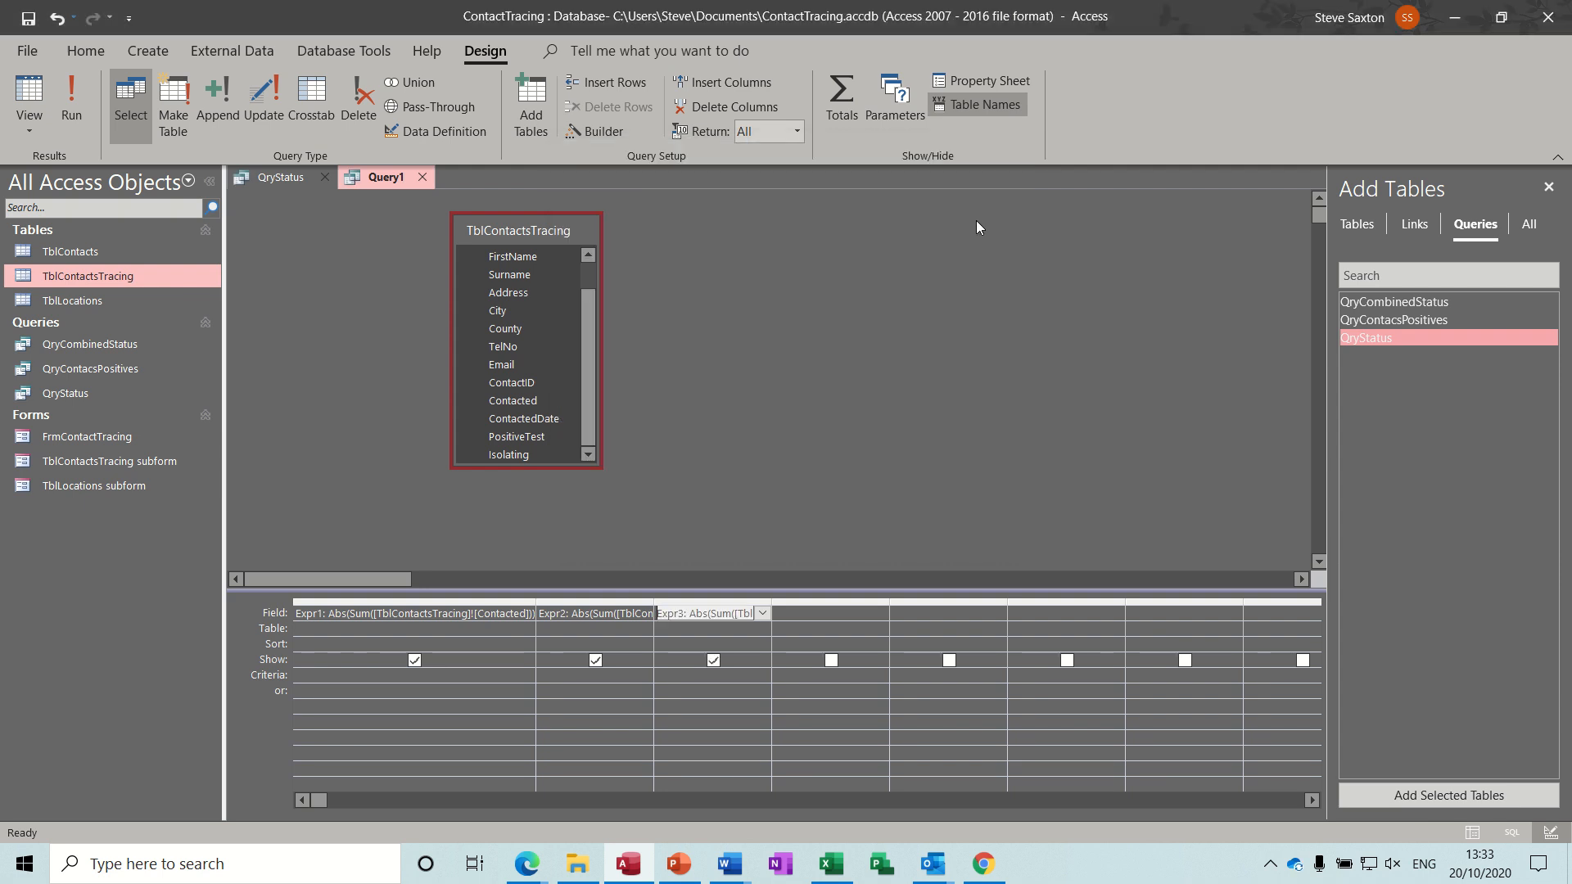
click(72, 97)
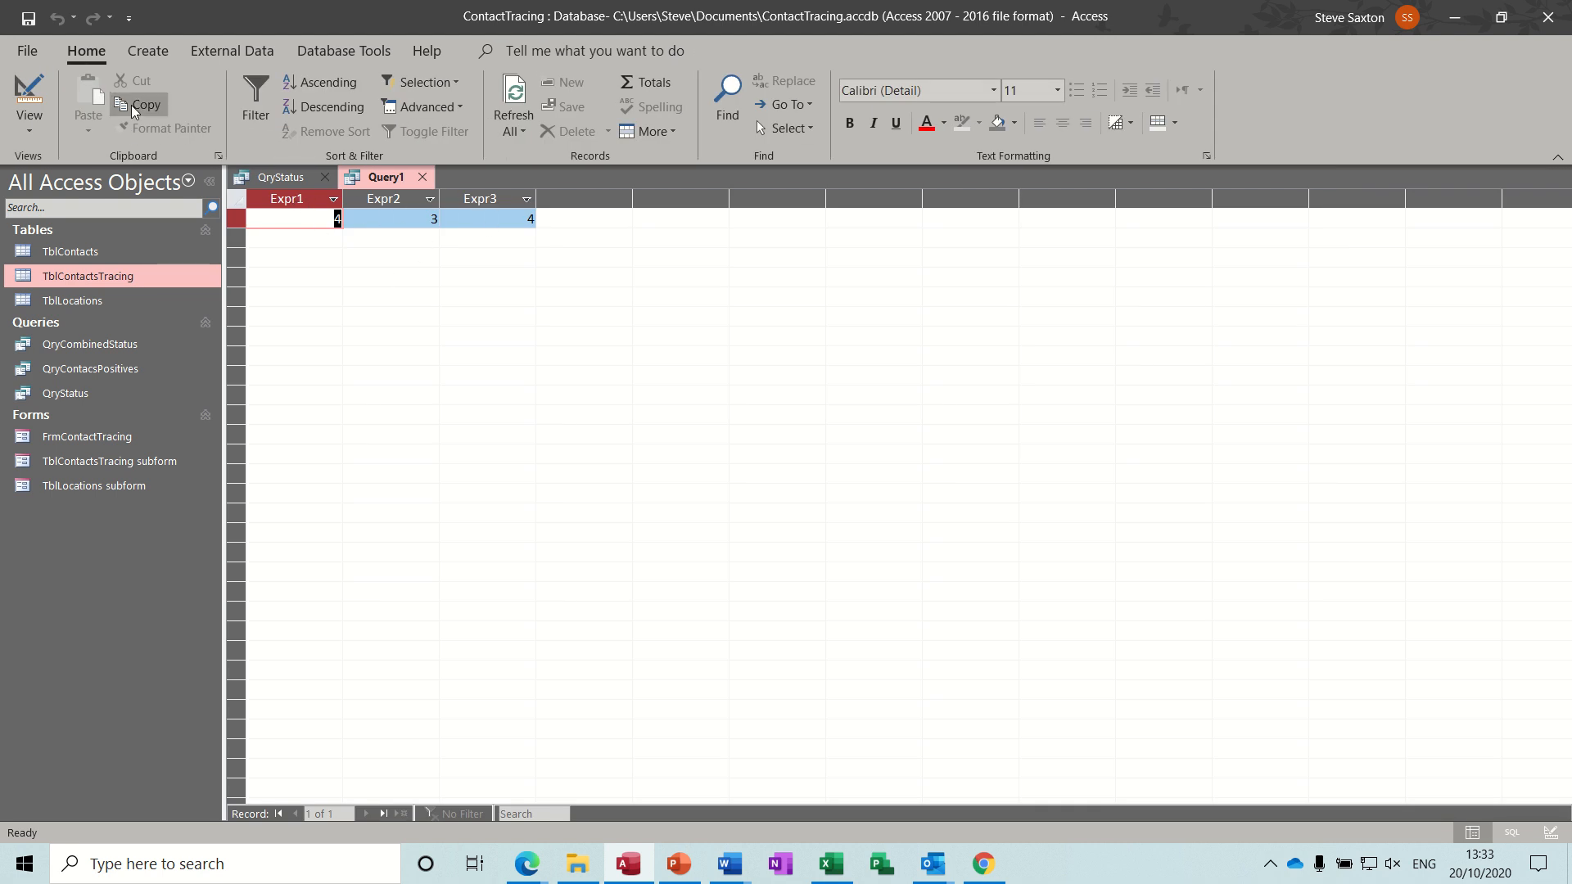
click(29, 96)
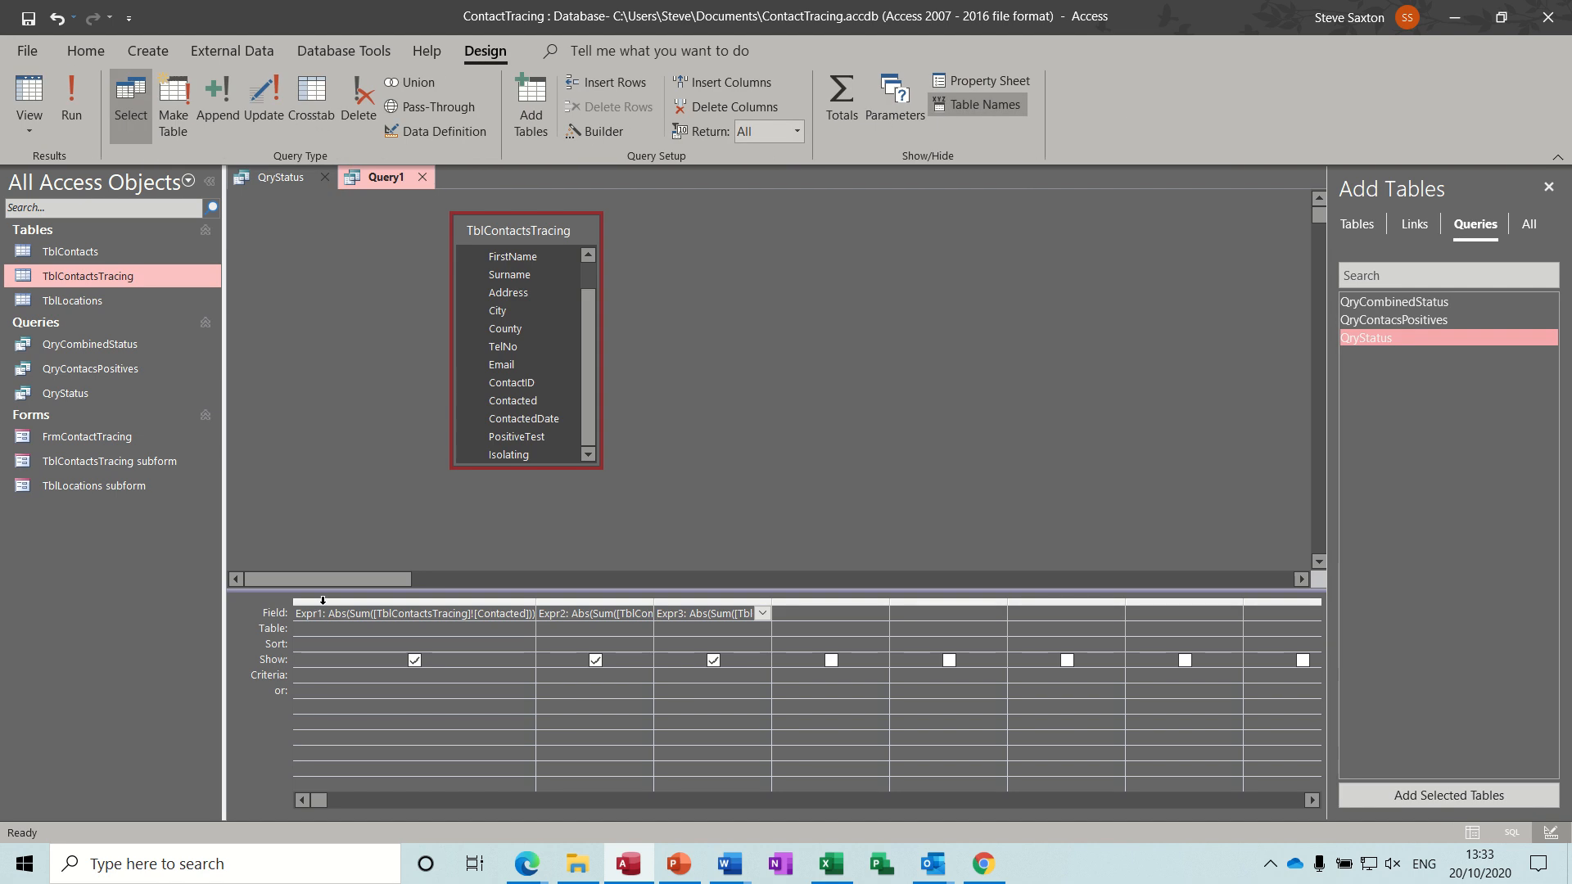
Rename the first column's expression alias from Expr1 to PeopleContacted.
click(322, 613)
double_click(322, 615)
text(Conta)
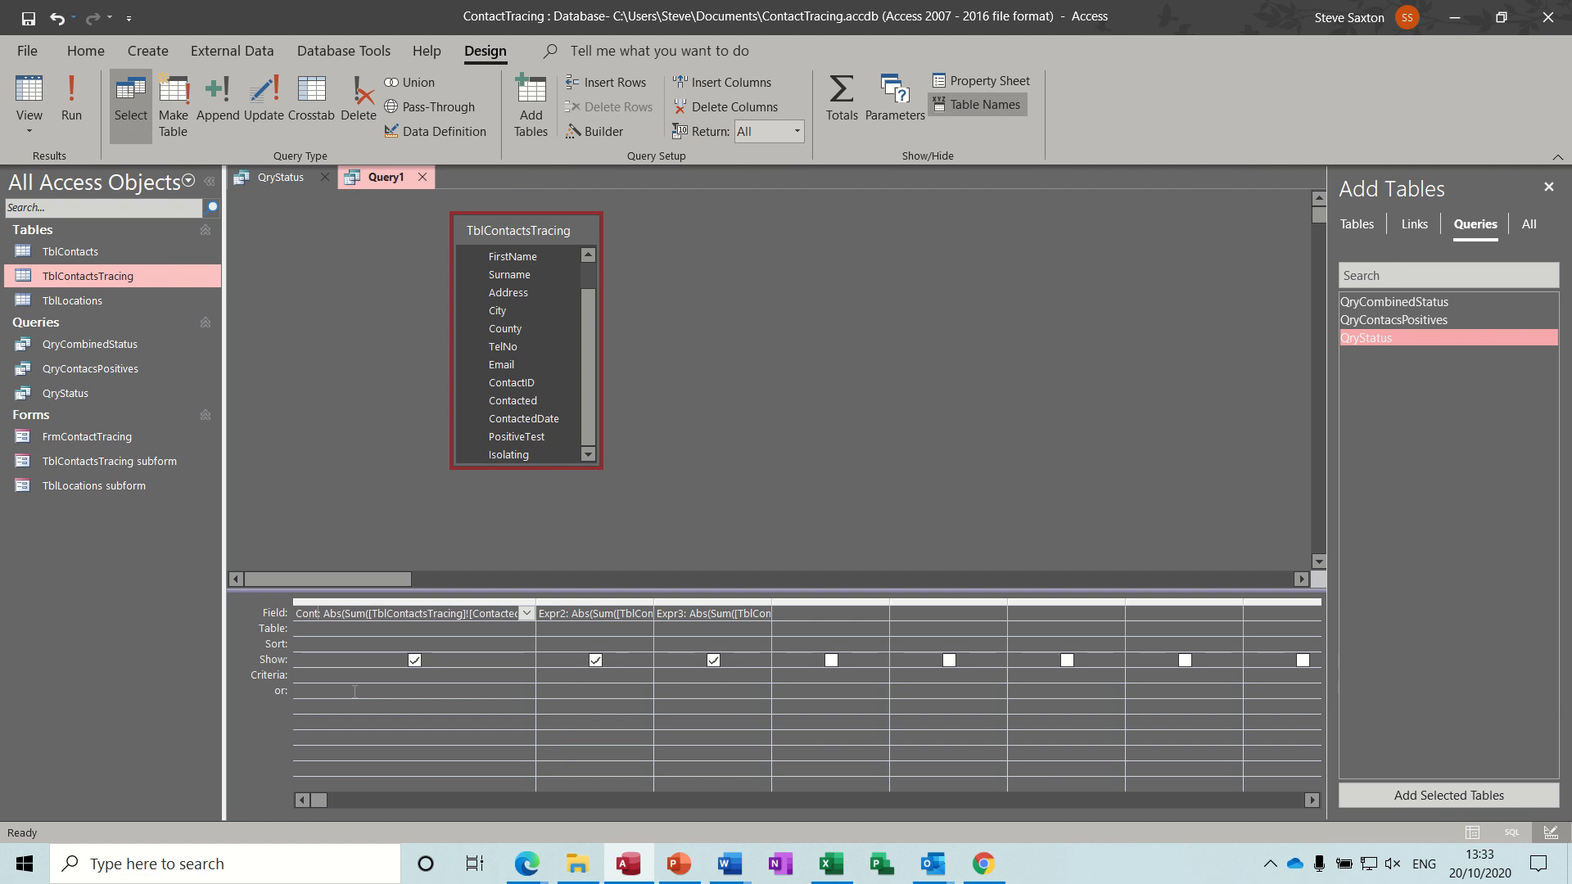
key(BackSpace)
key(BackSpace)
key(BackSpace)
key(BackSpace)
key(BackSpace)
text(e)
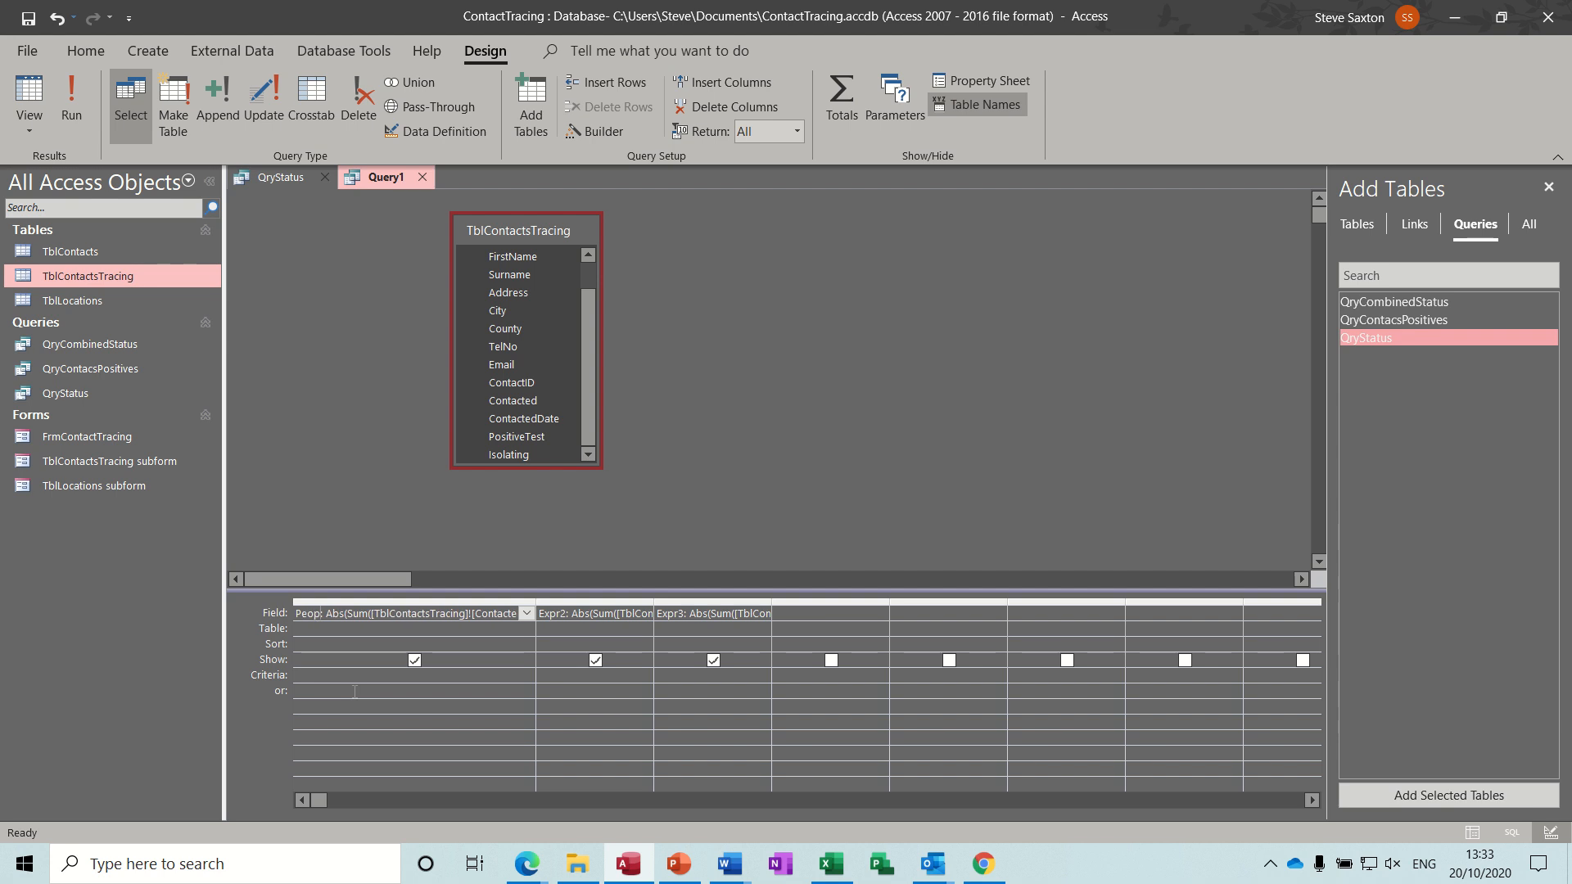
text(ople Contact)
key(BackSpace)
key(BackSpace)
key(BackSpace)
key(BackSpace)
key(BackSpace)
key(BackSpace)
key(BackSpace)
key(BackSpace)
text(Contacted)
Rename the second and third column aliases to PeoplePositive and PeopleIsolating, and run the query.
drag(564, 613, 537, 613)
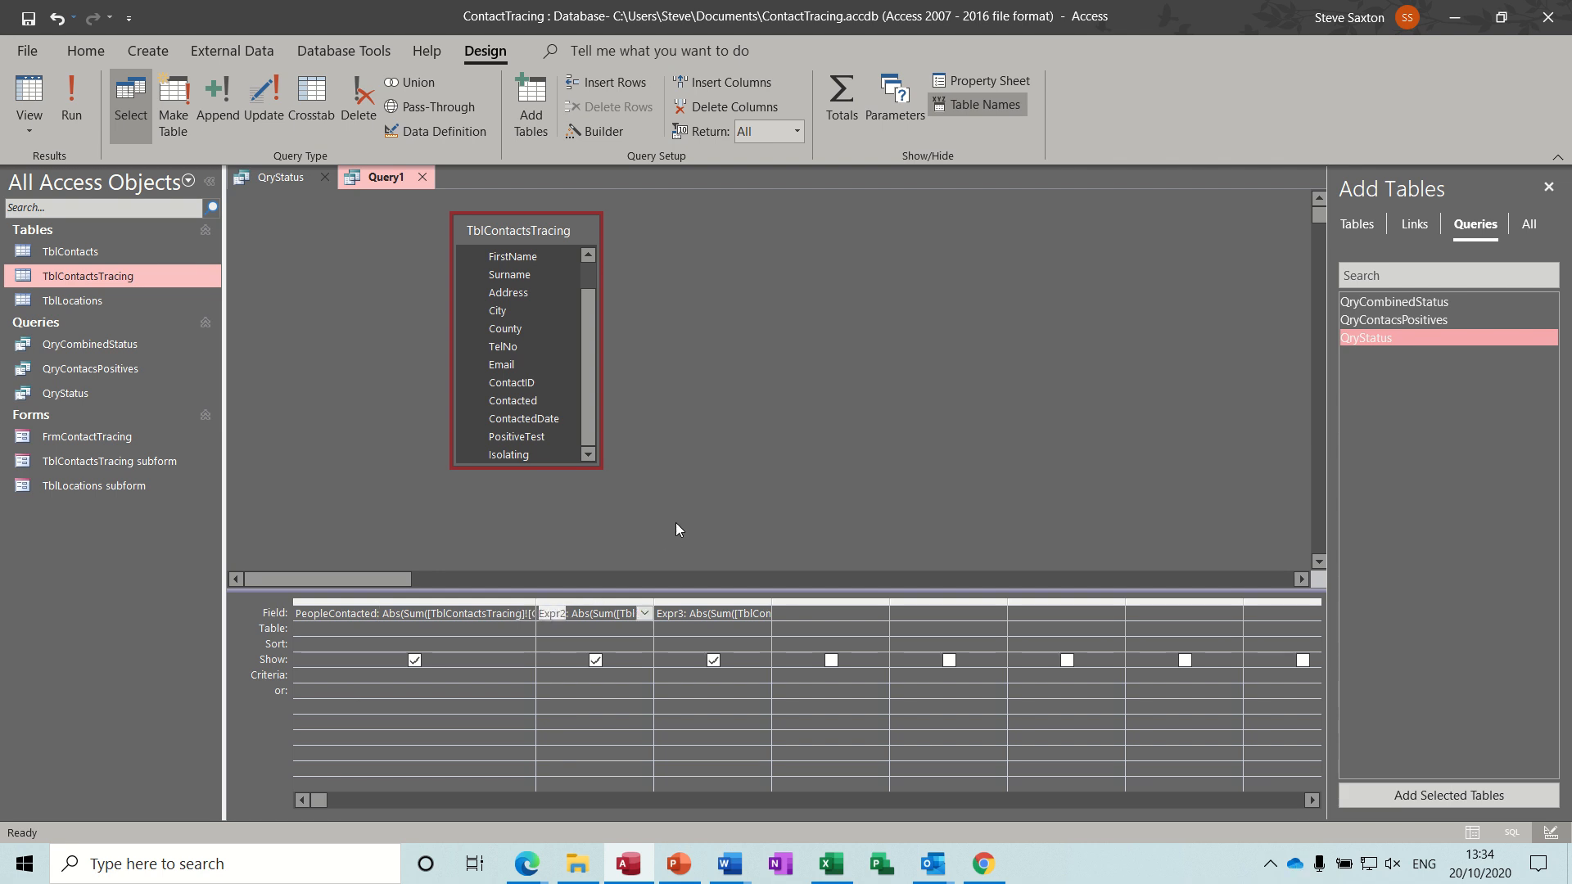
text(PeoplePositive: Abs()
drag(686, 612, 664, 613)
click(664, 613)
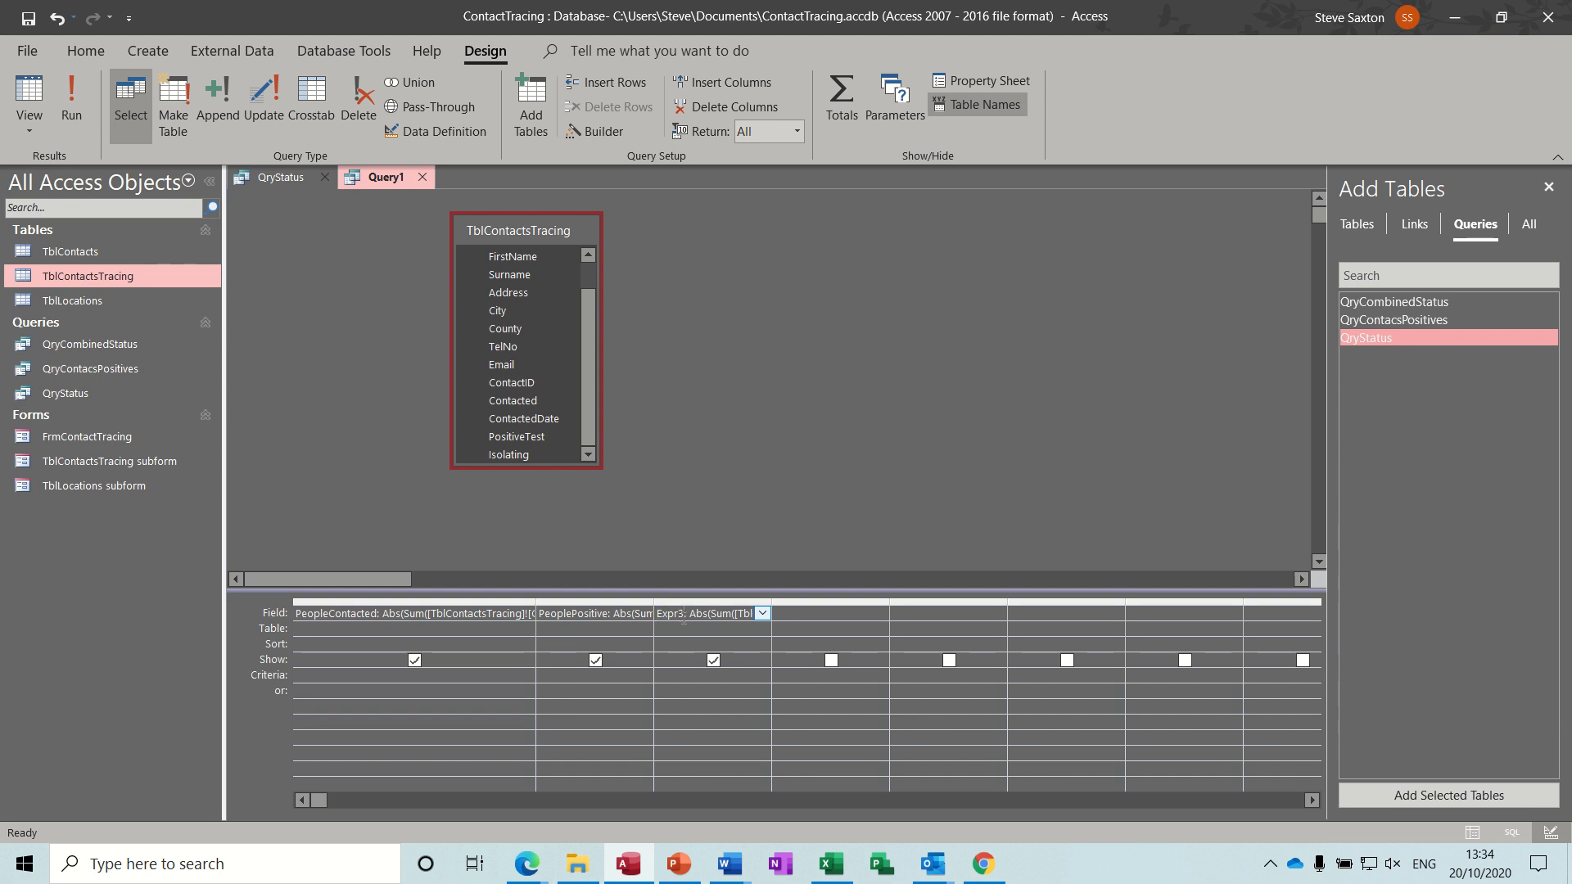
drag(684, 619, 656, 620)
text(PeopleIsolating: Abs)
click(80, 95)
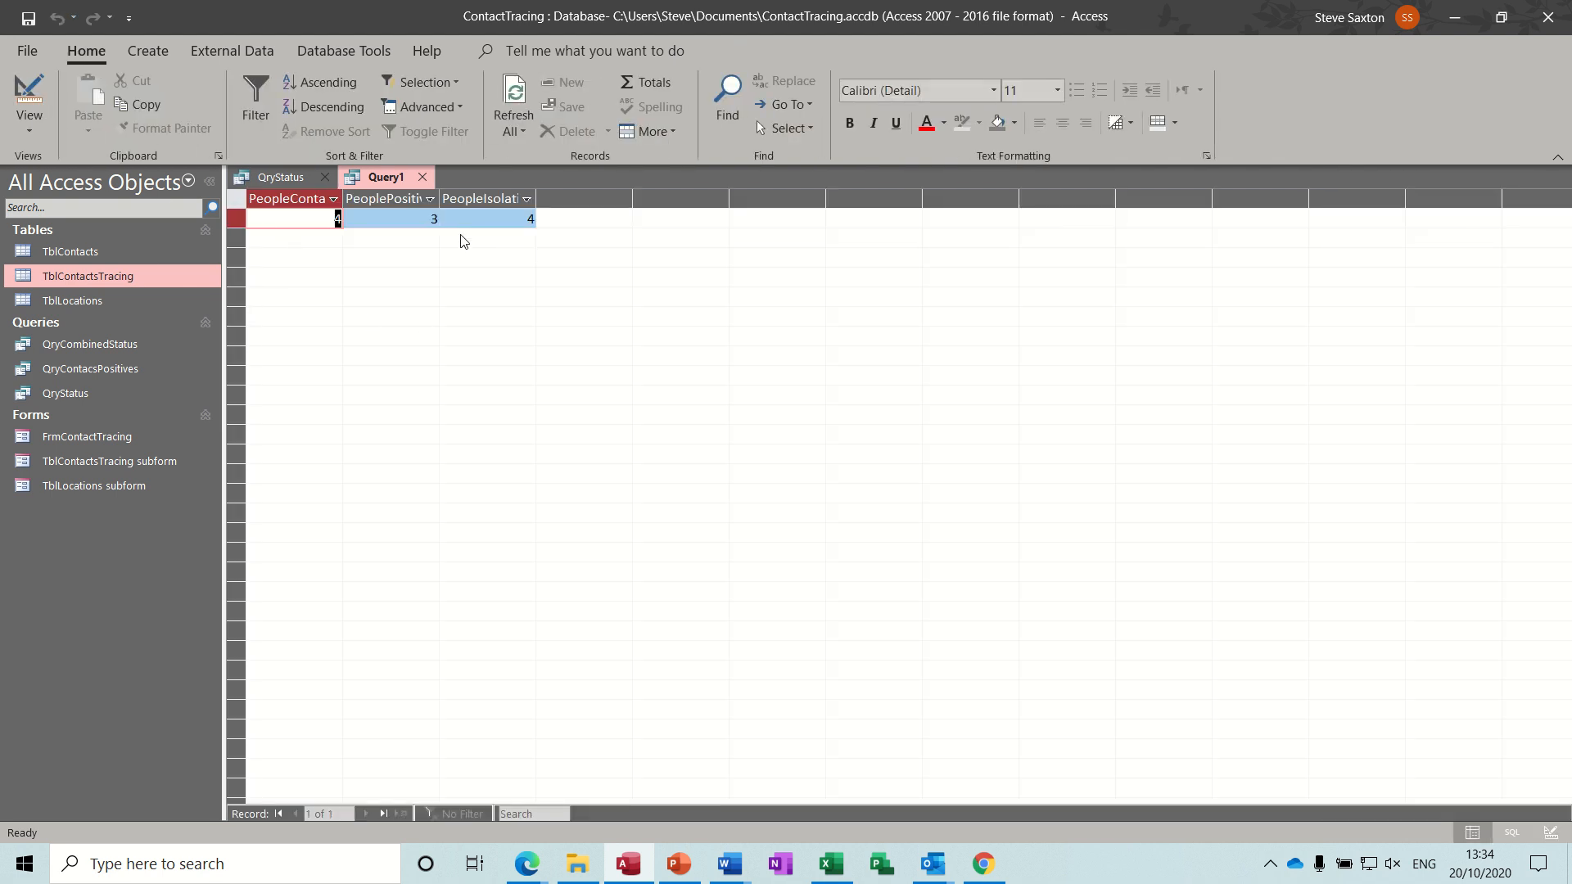
Save the query as QryStatus1 and close both open query tabs.
click(28, 17)
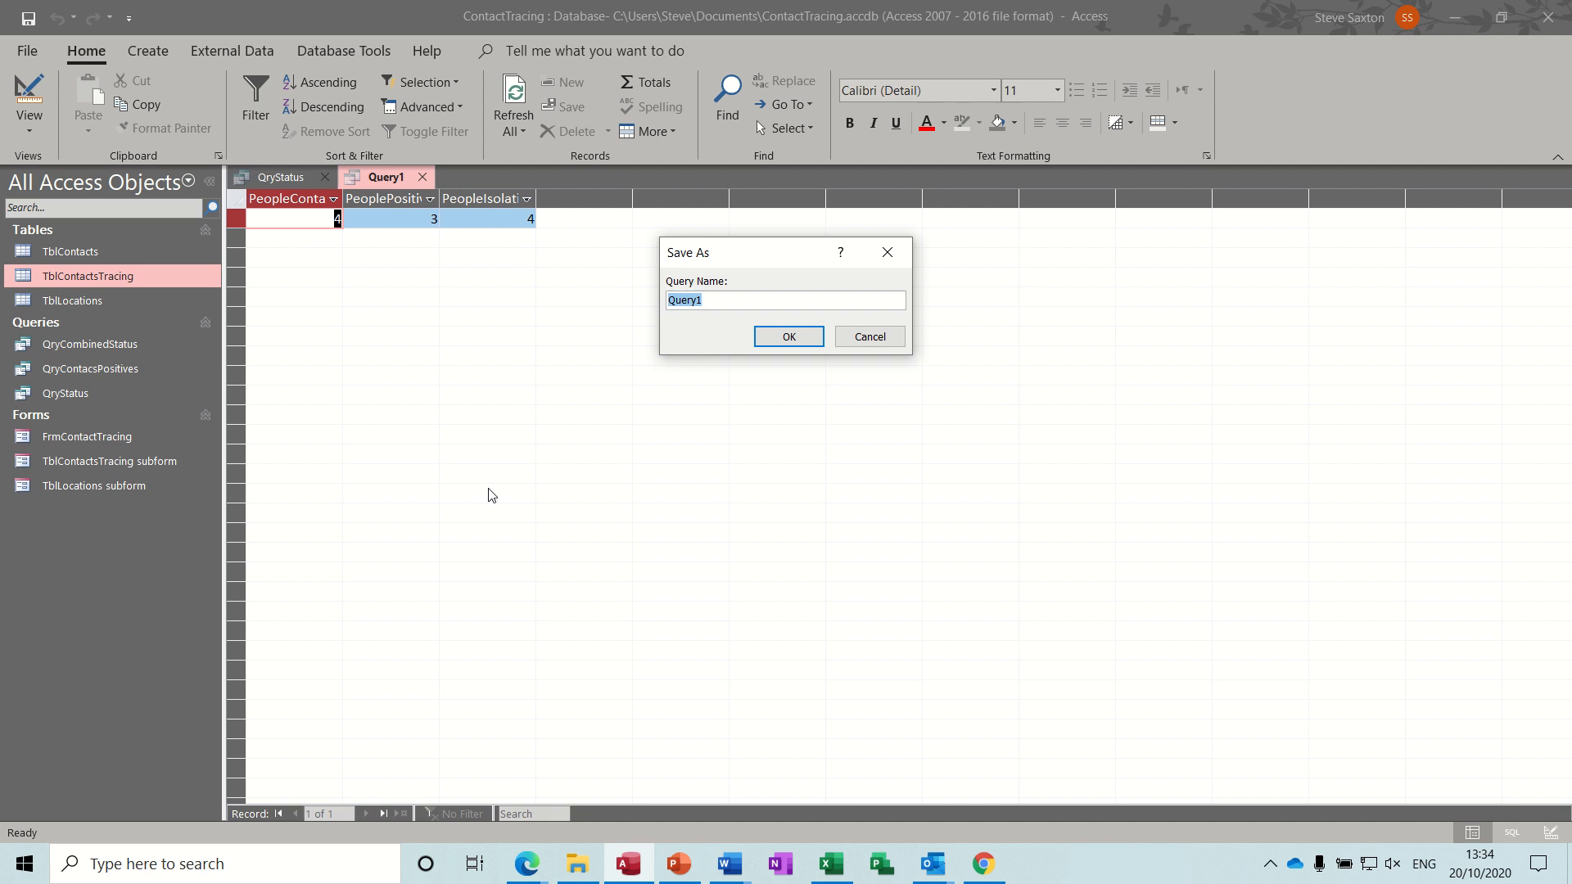
text(QryStatus1)
click(782, 338)
click(443, 178)
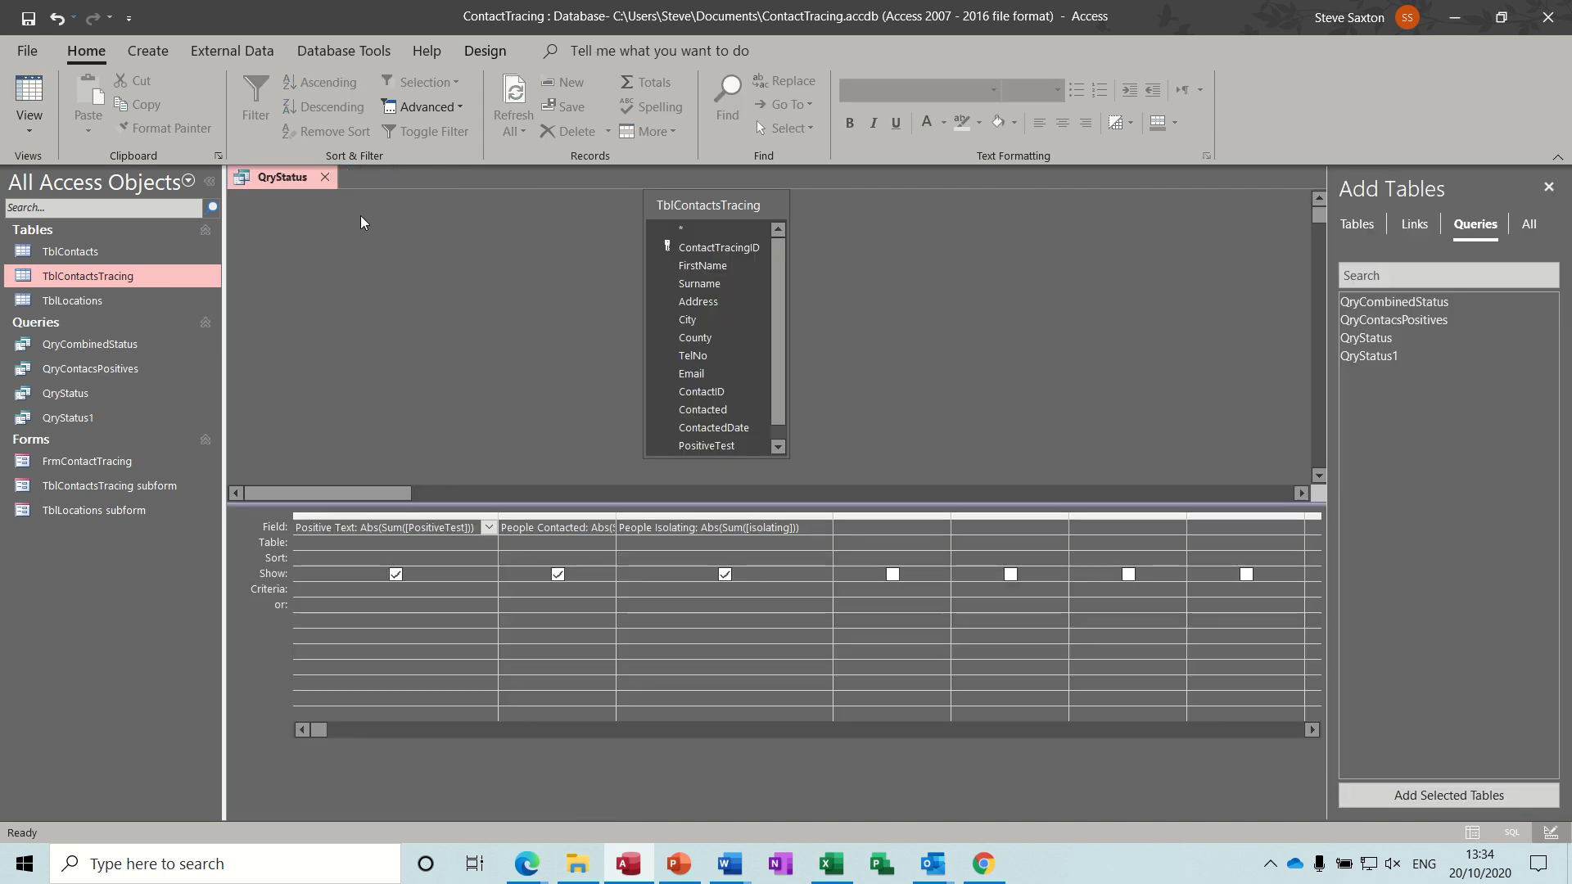
click(325, 180)
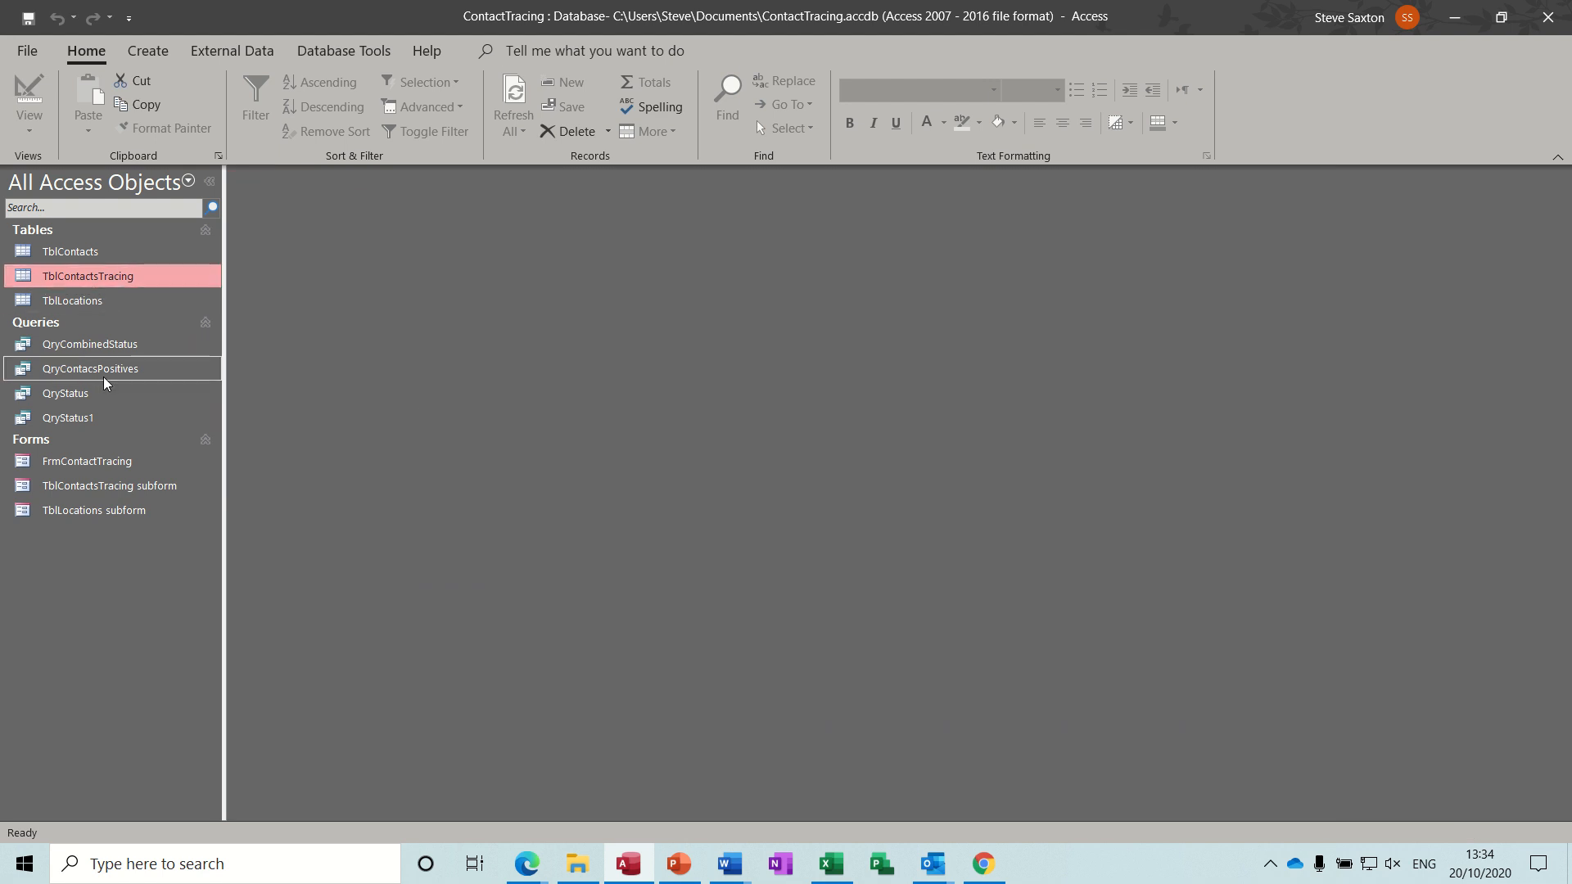
Open the FrmContactTracing form, step through its records to review the contact checkboxes, and close it.
double_click(101, 462)
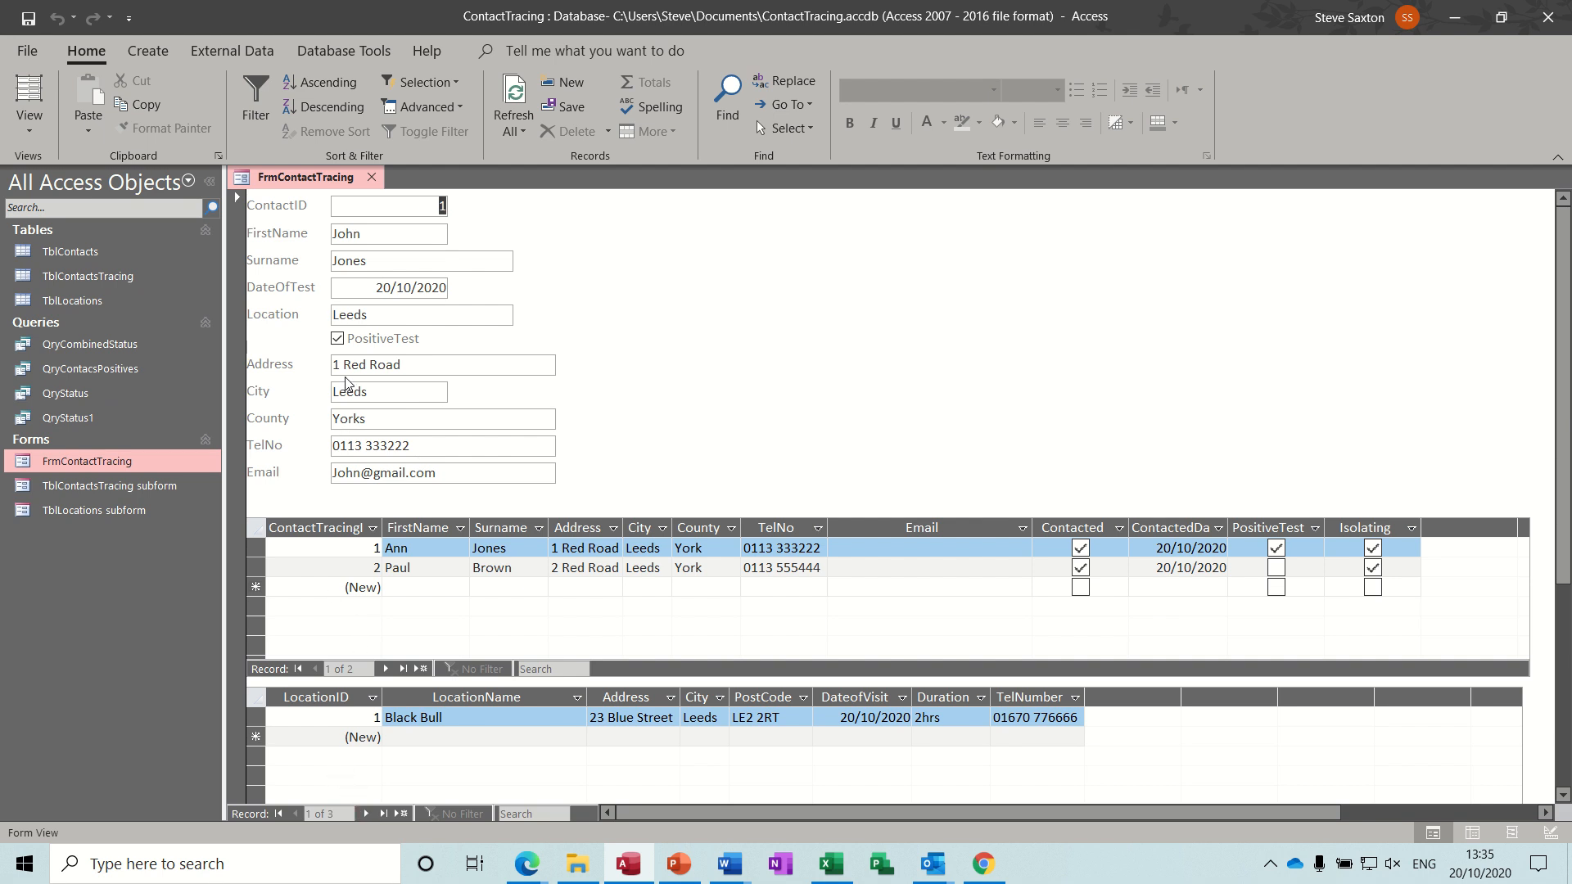
click(365, 814)
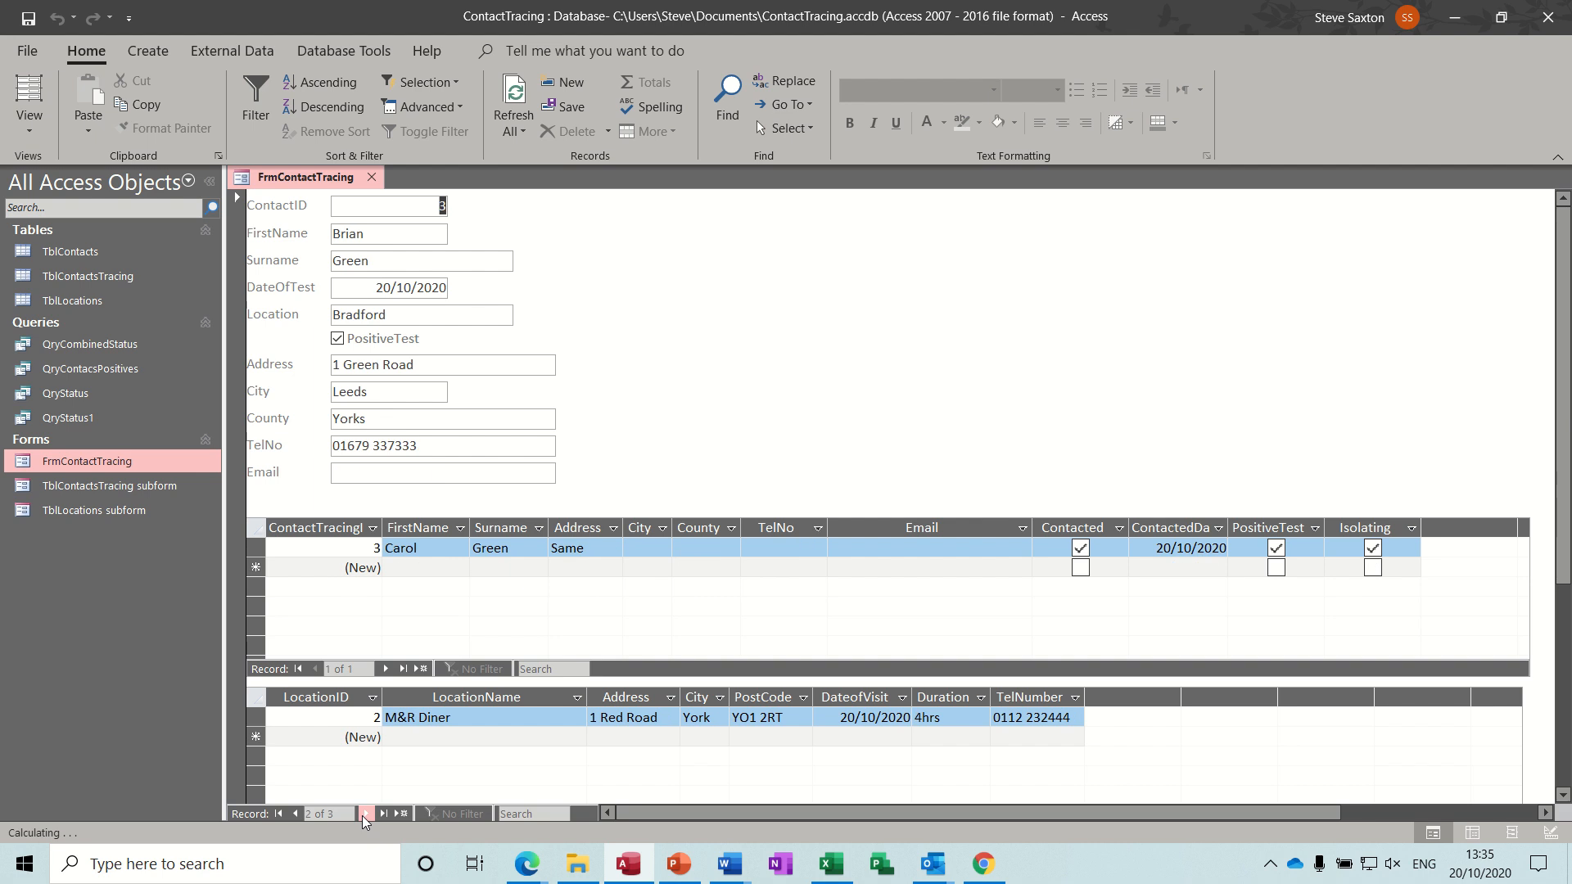
click(365, 814)
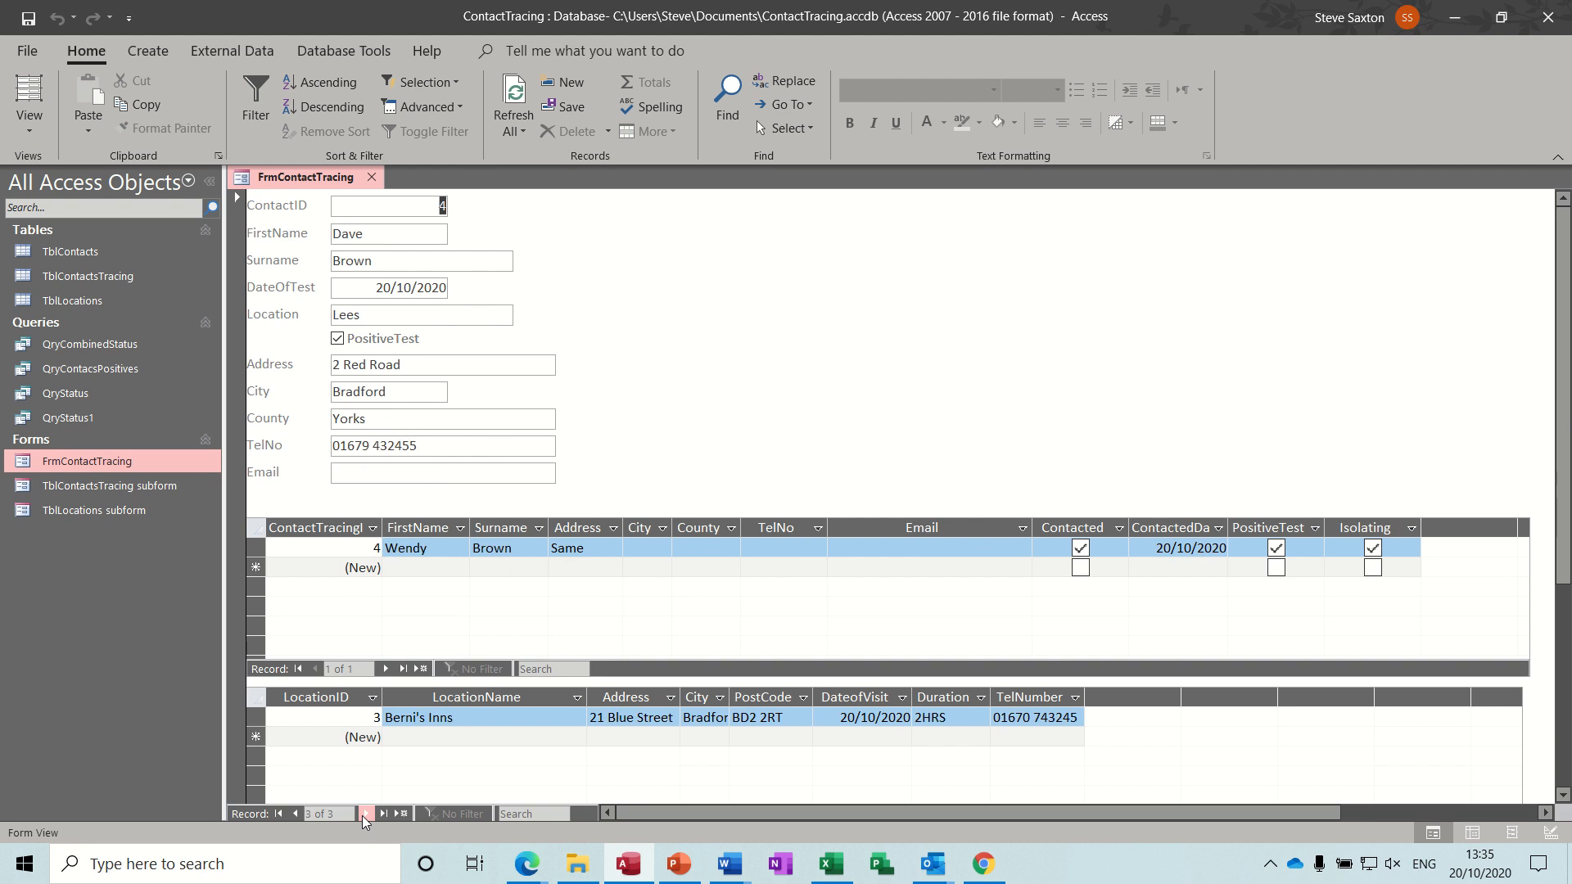
click(300, 814)
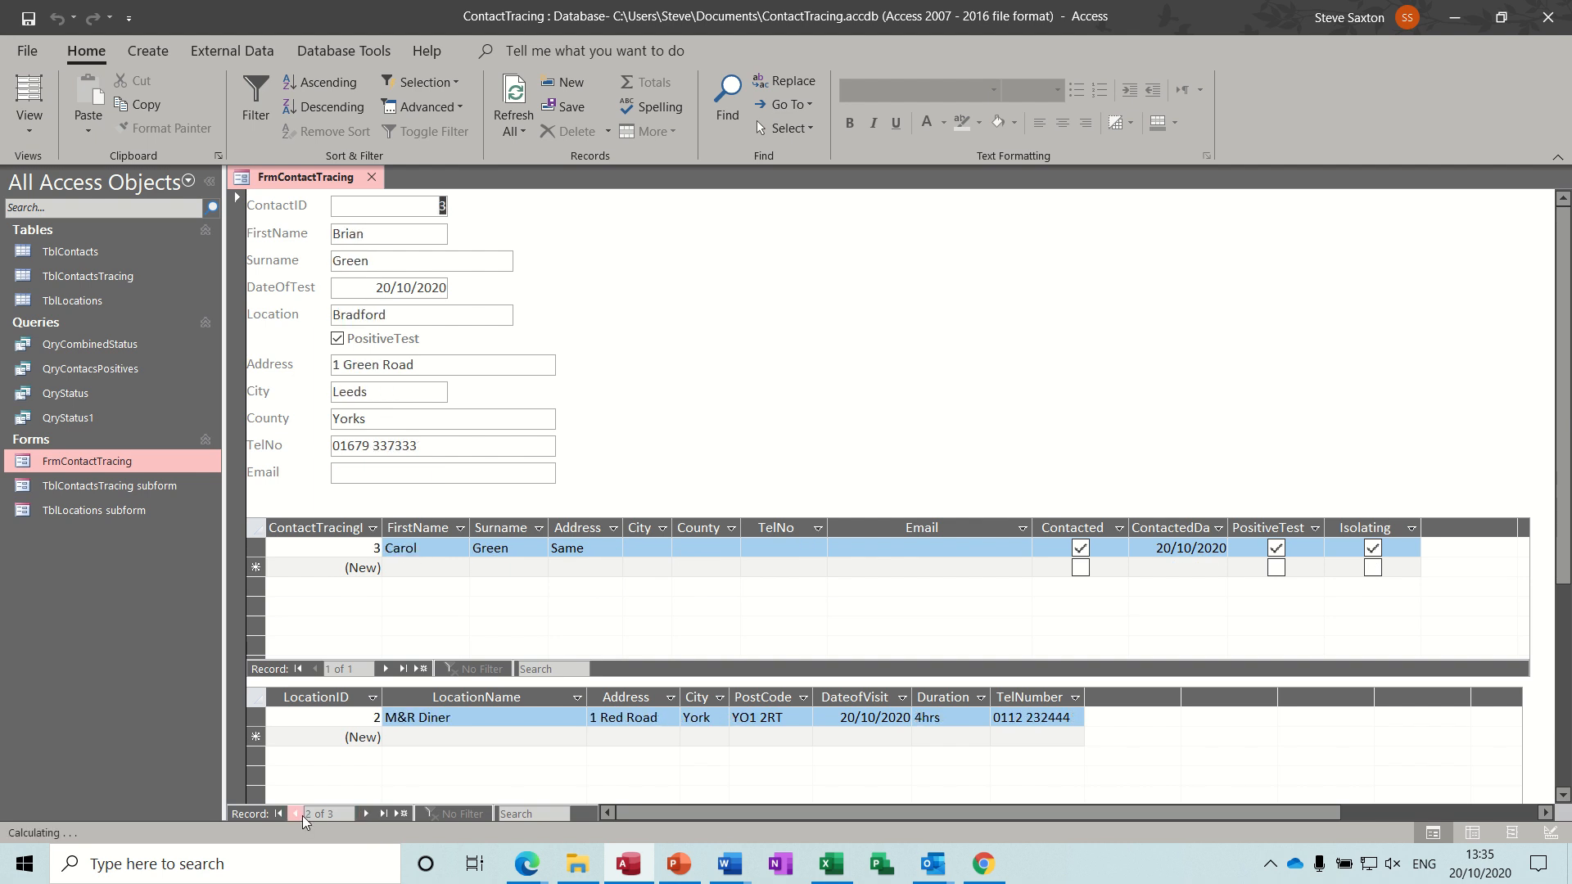
click(299, 814)
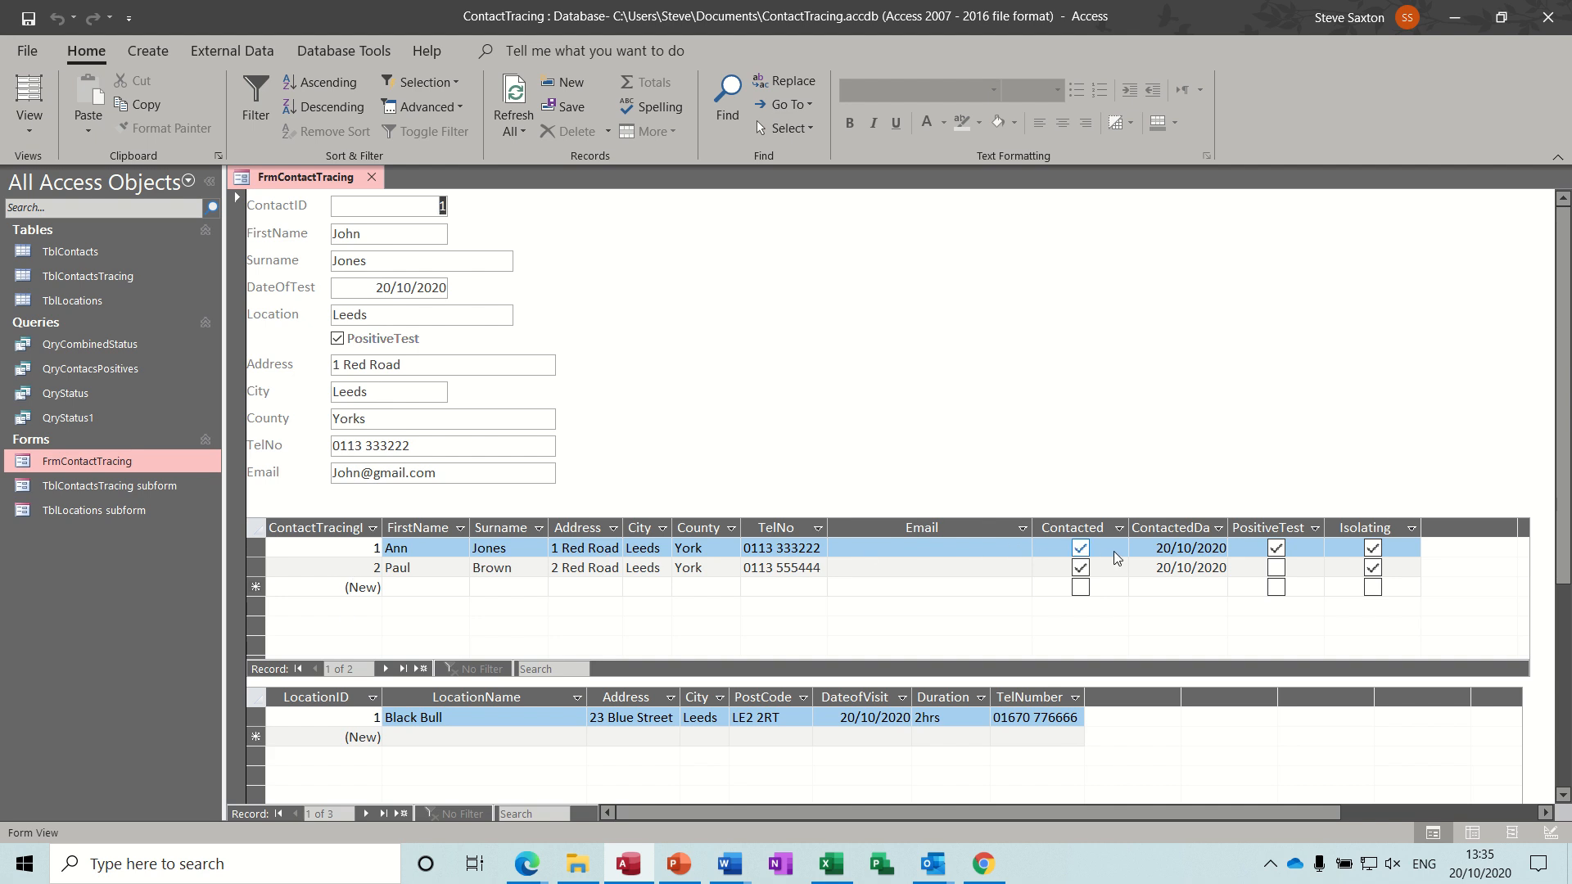
click(1276, 549)
click(367, 814)
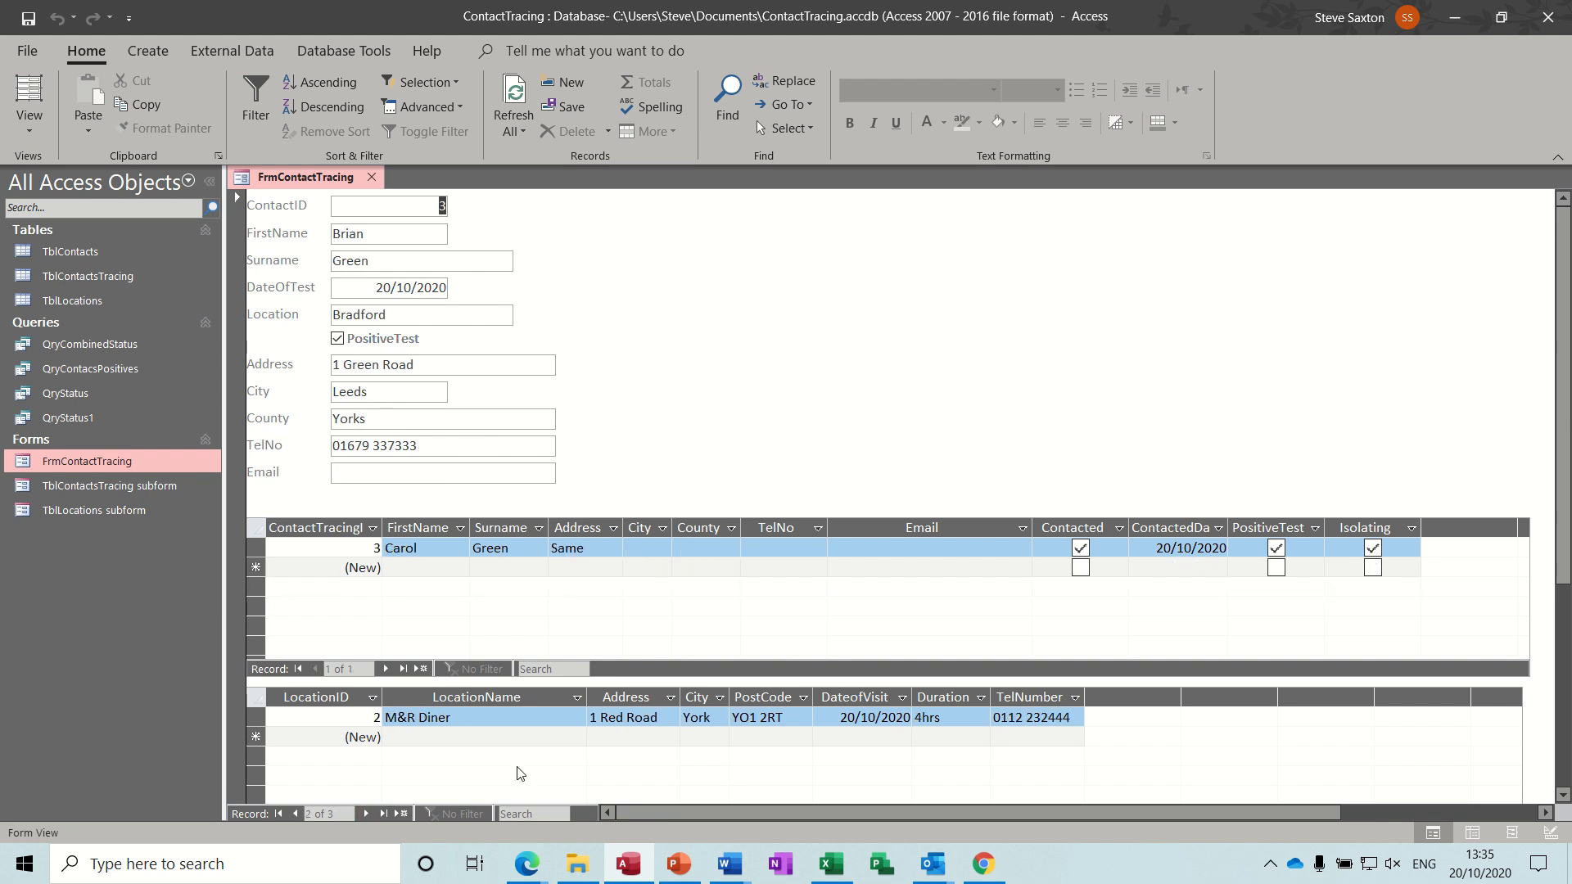
click(367, 813)
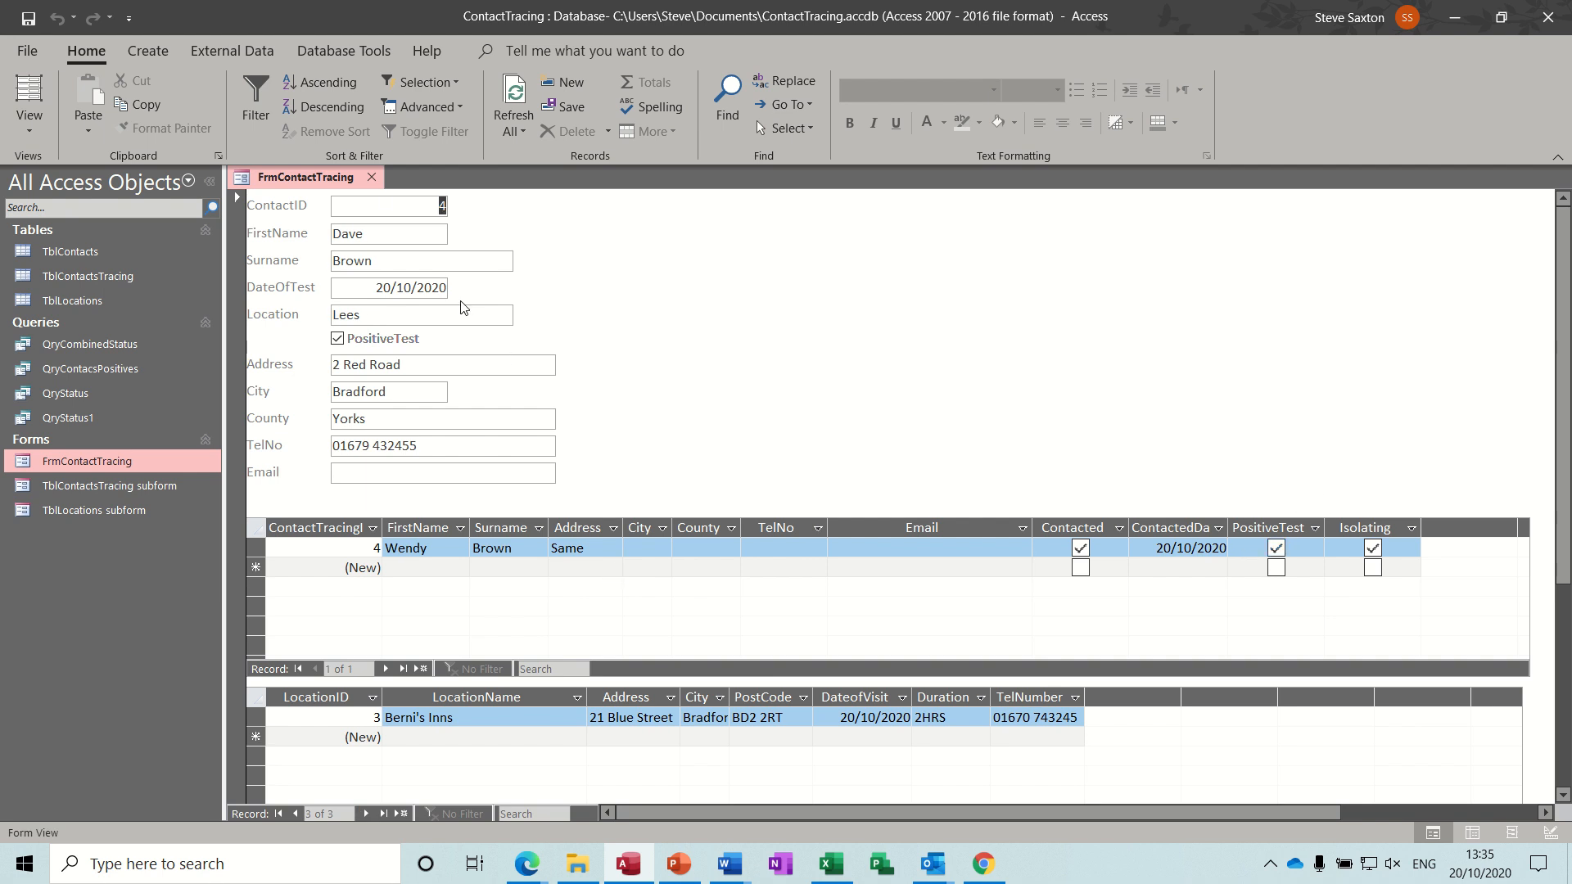
click(372, 179)
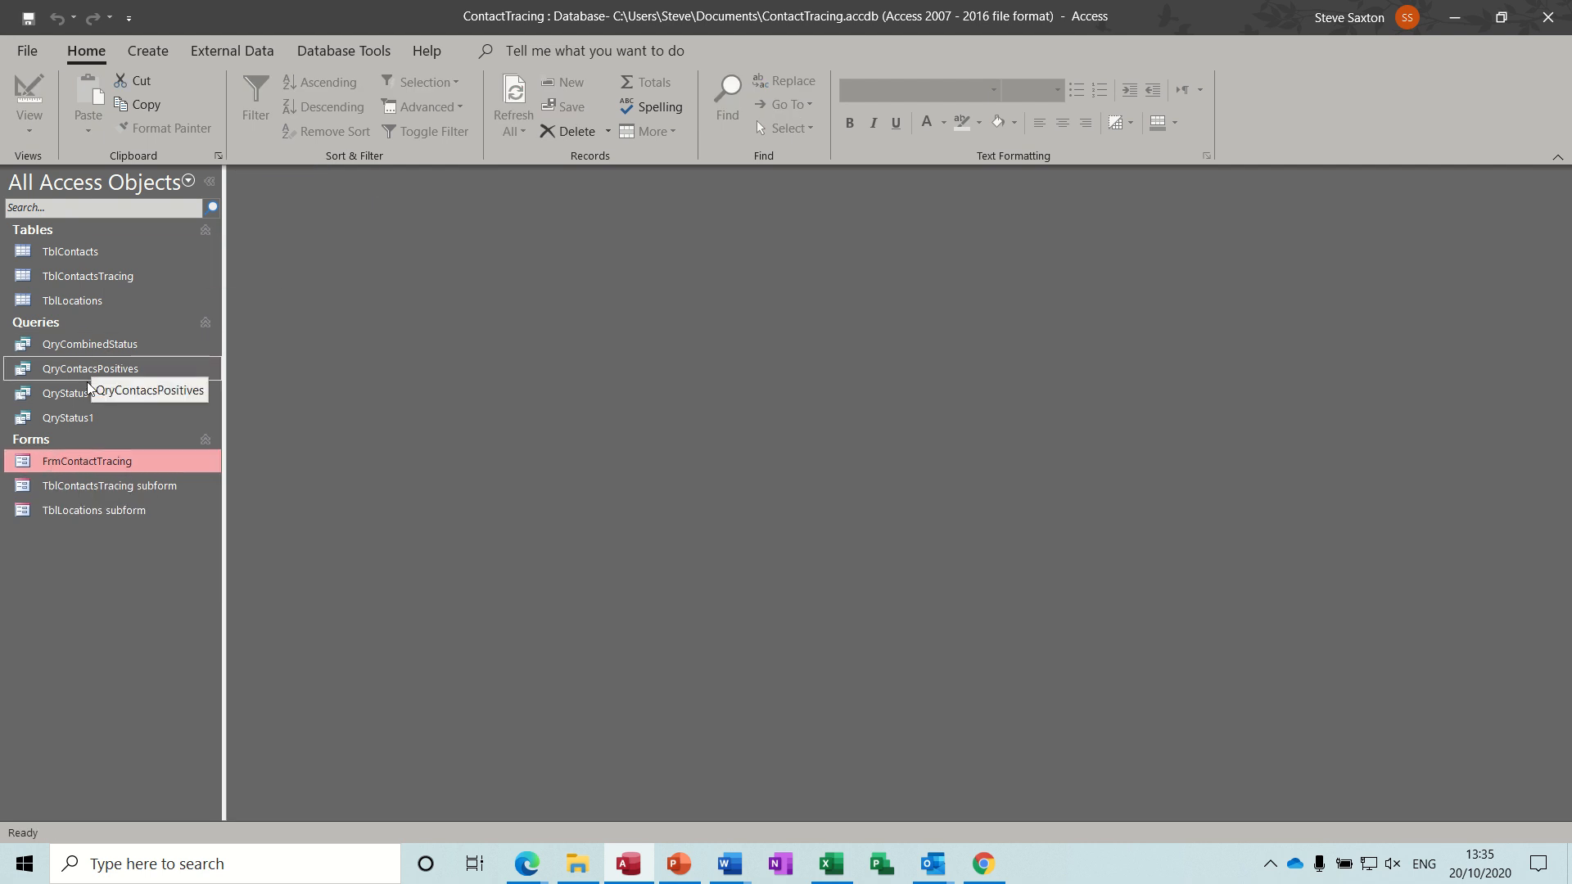
Start a new query design based on TblContacts and add its PositiveTest field to the grid.
click(148, 50)
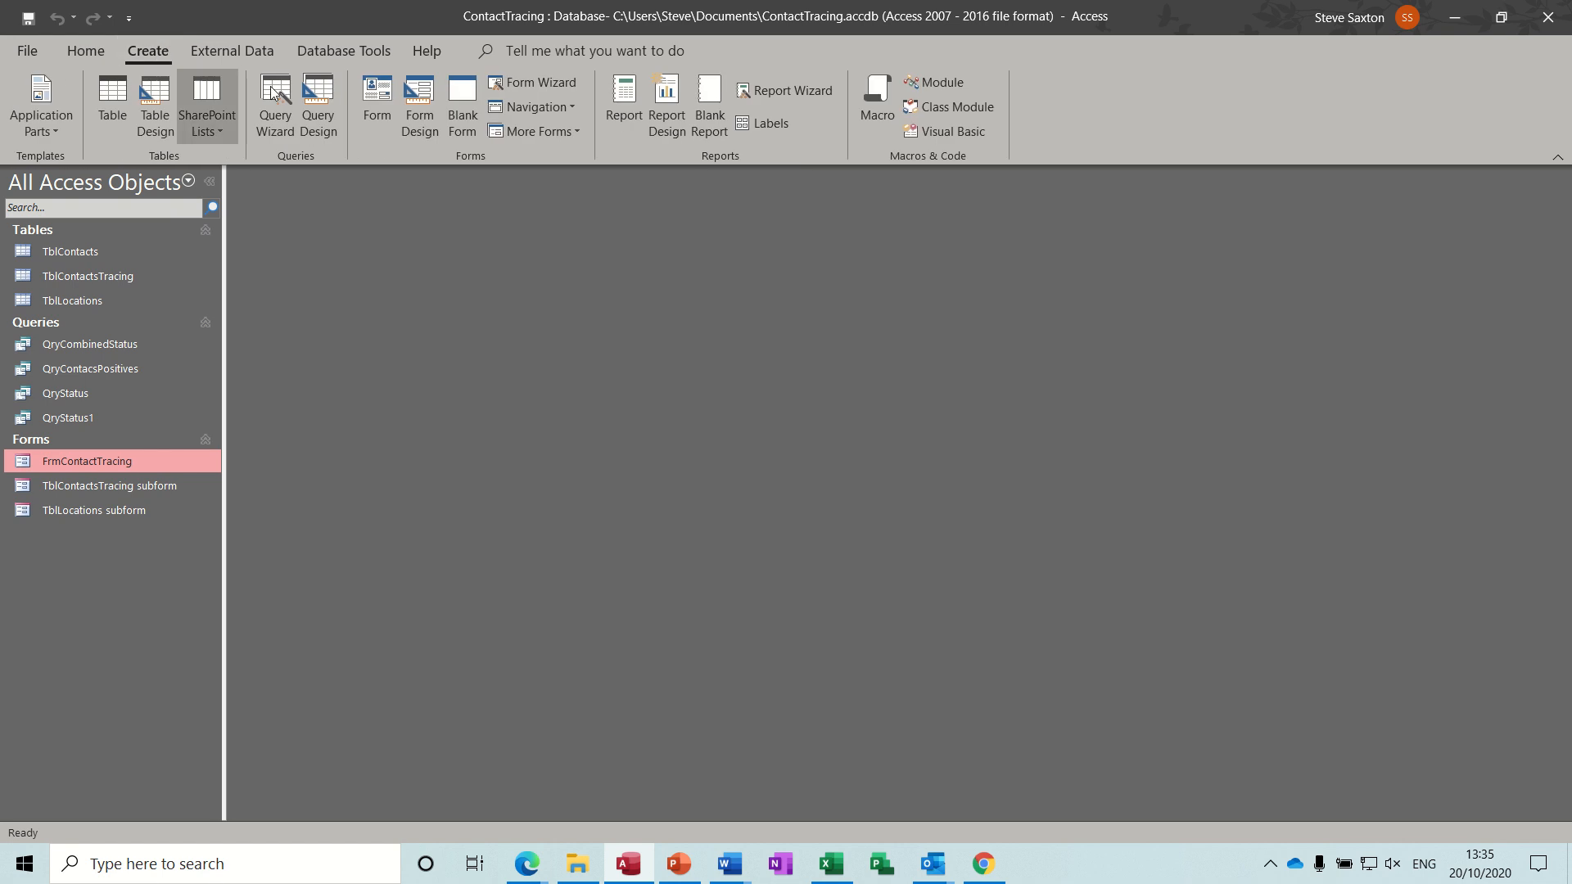
click(325, 99)
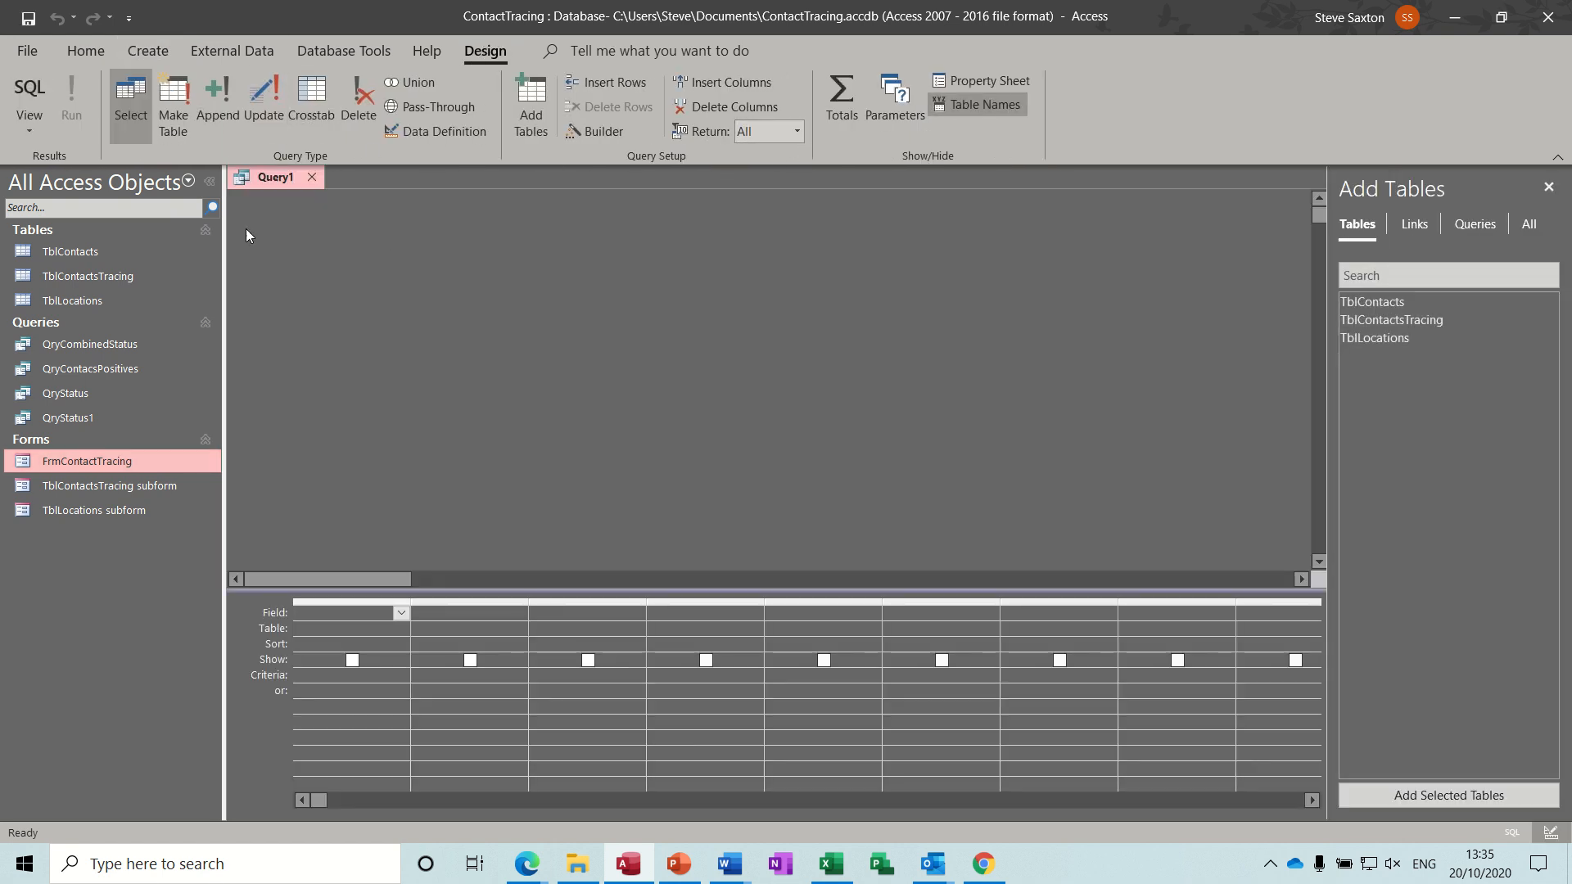
drag(106, 253, 583, 303)
drag(701, 344, 705, 382)
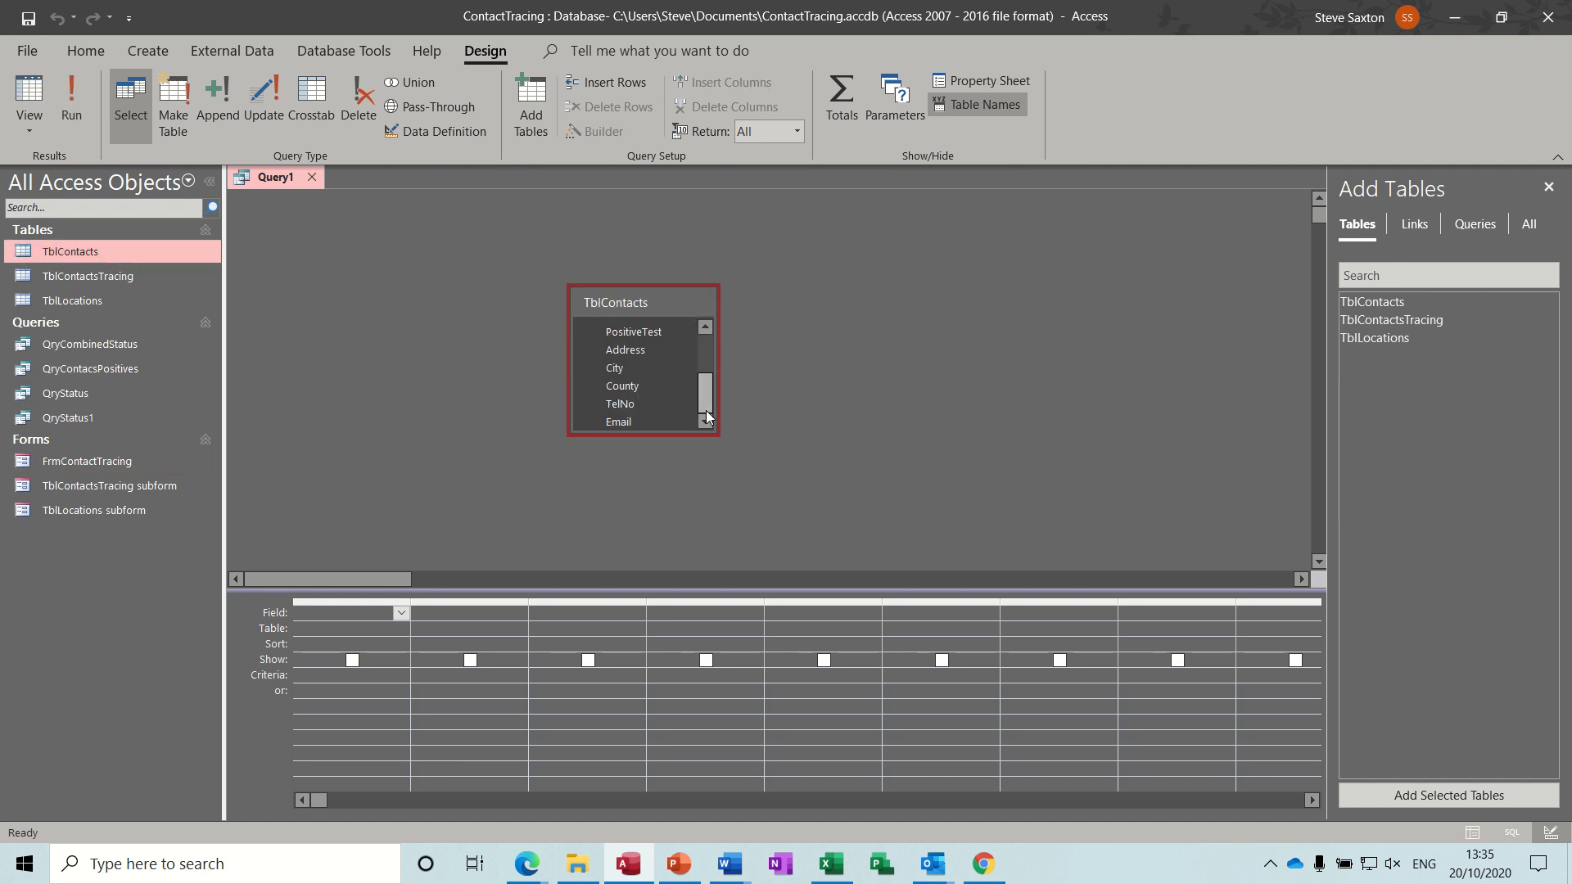
double_click(640, 339)
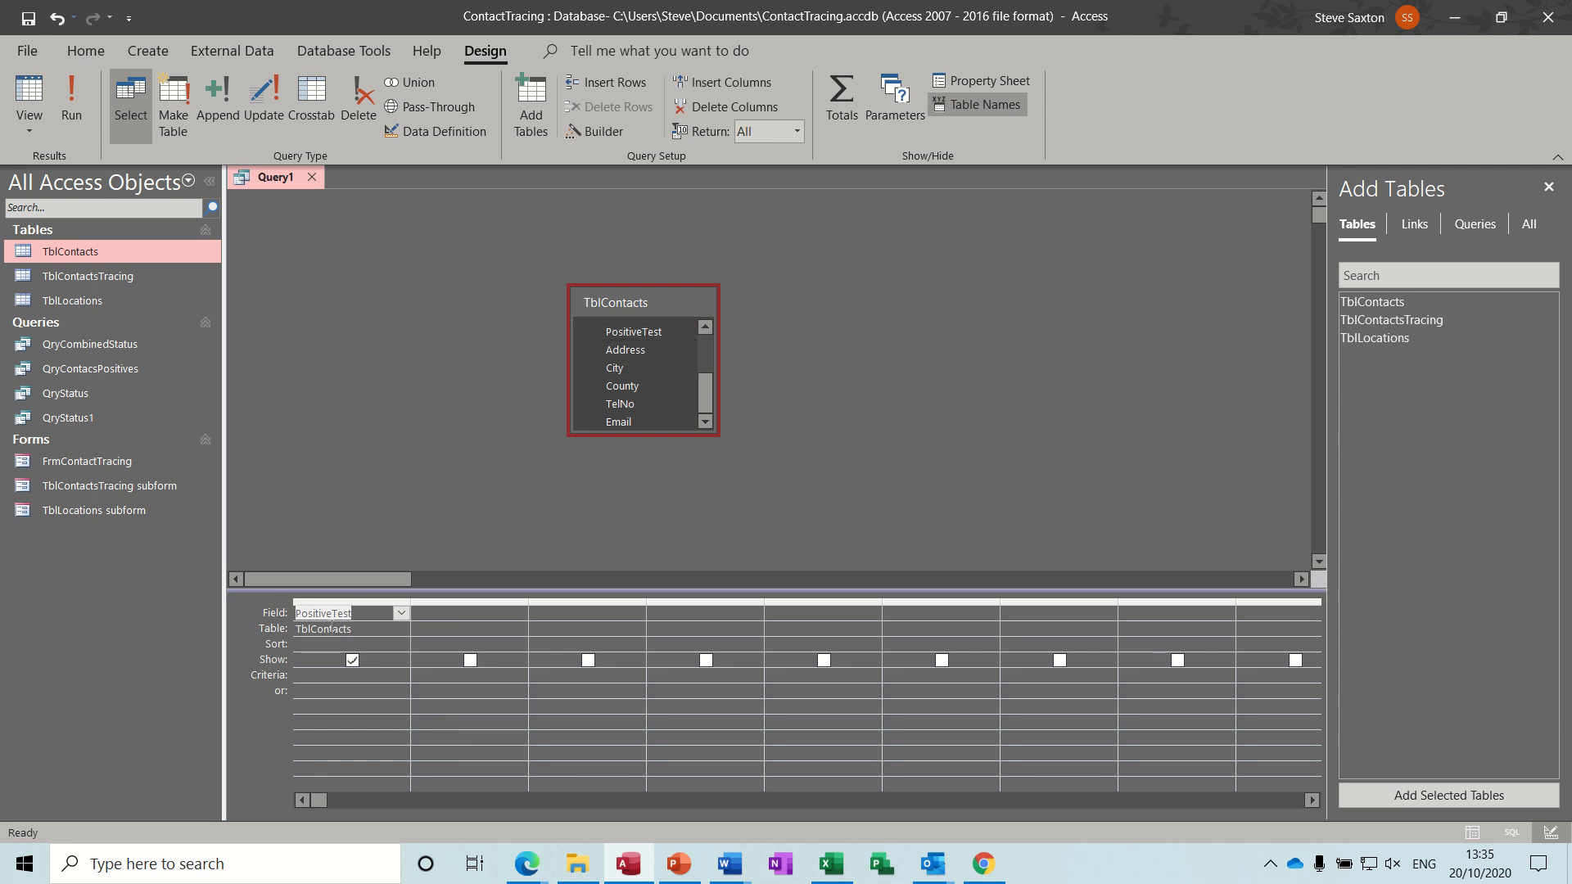
Turn on totals, set PositiveTest's total to Sum, run the query and return to Design view.
click(838, 89)
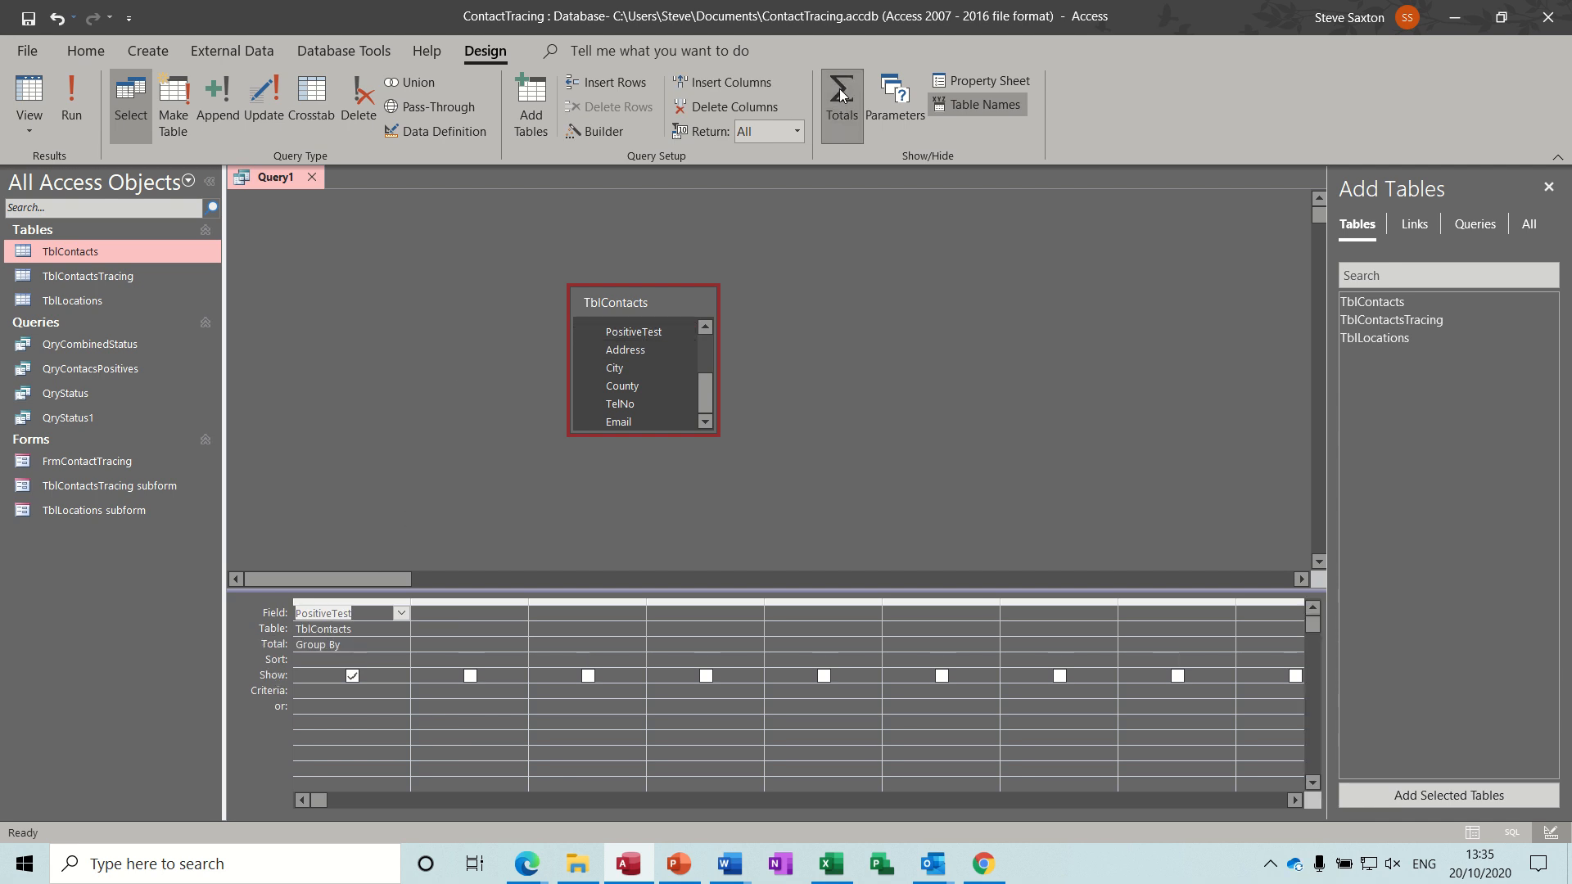
click(401, 645)
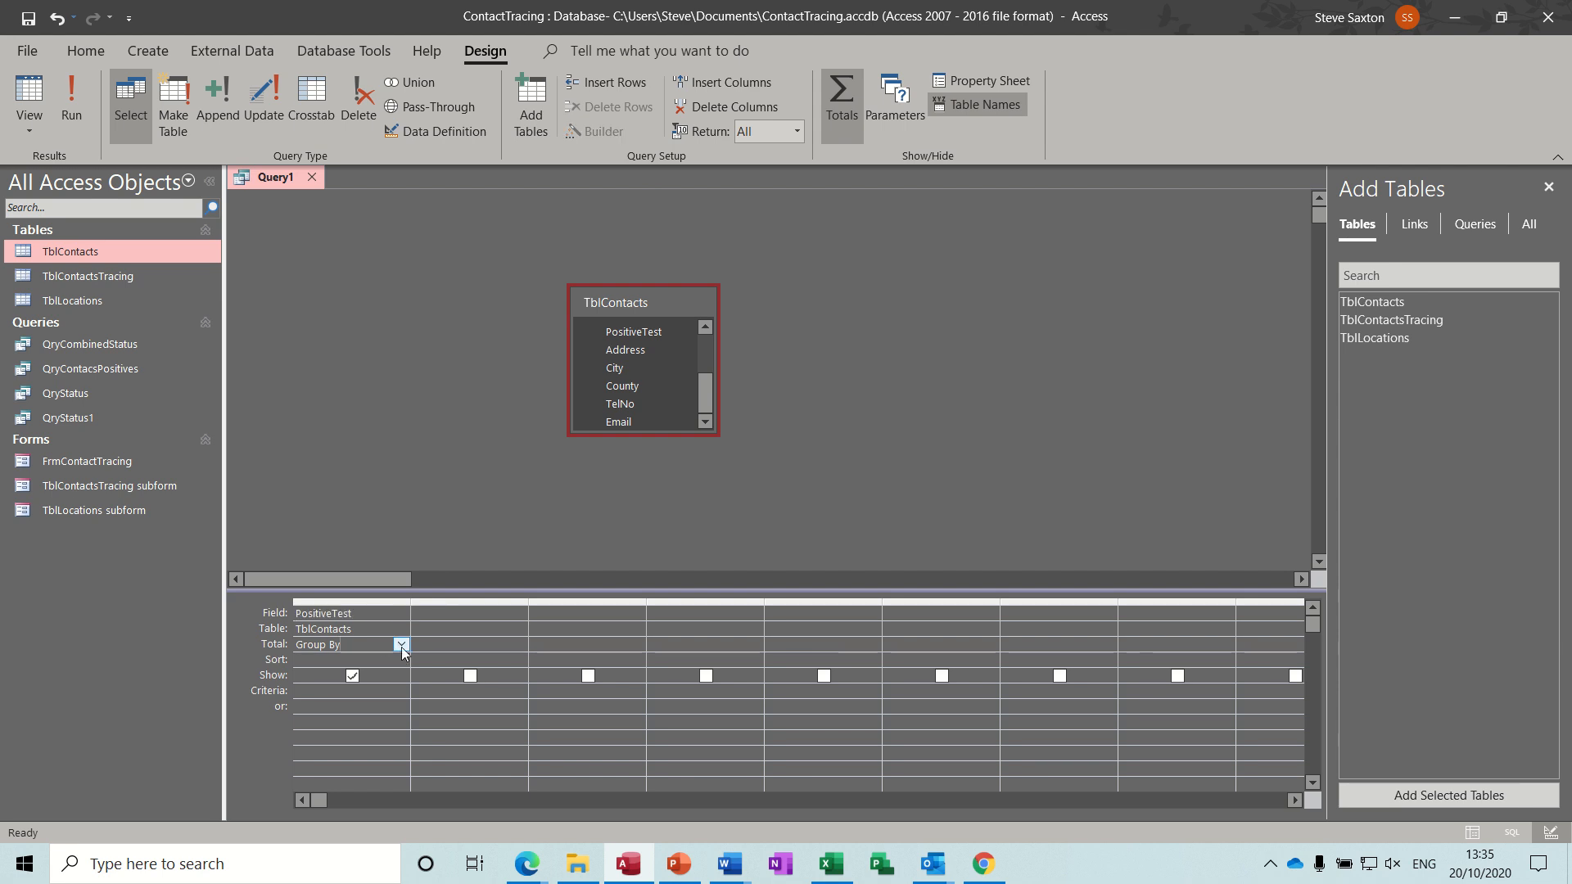
click(401, 646)
click(362, 674)
click(72, 102)
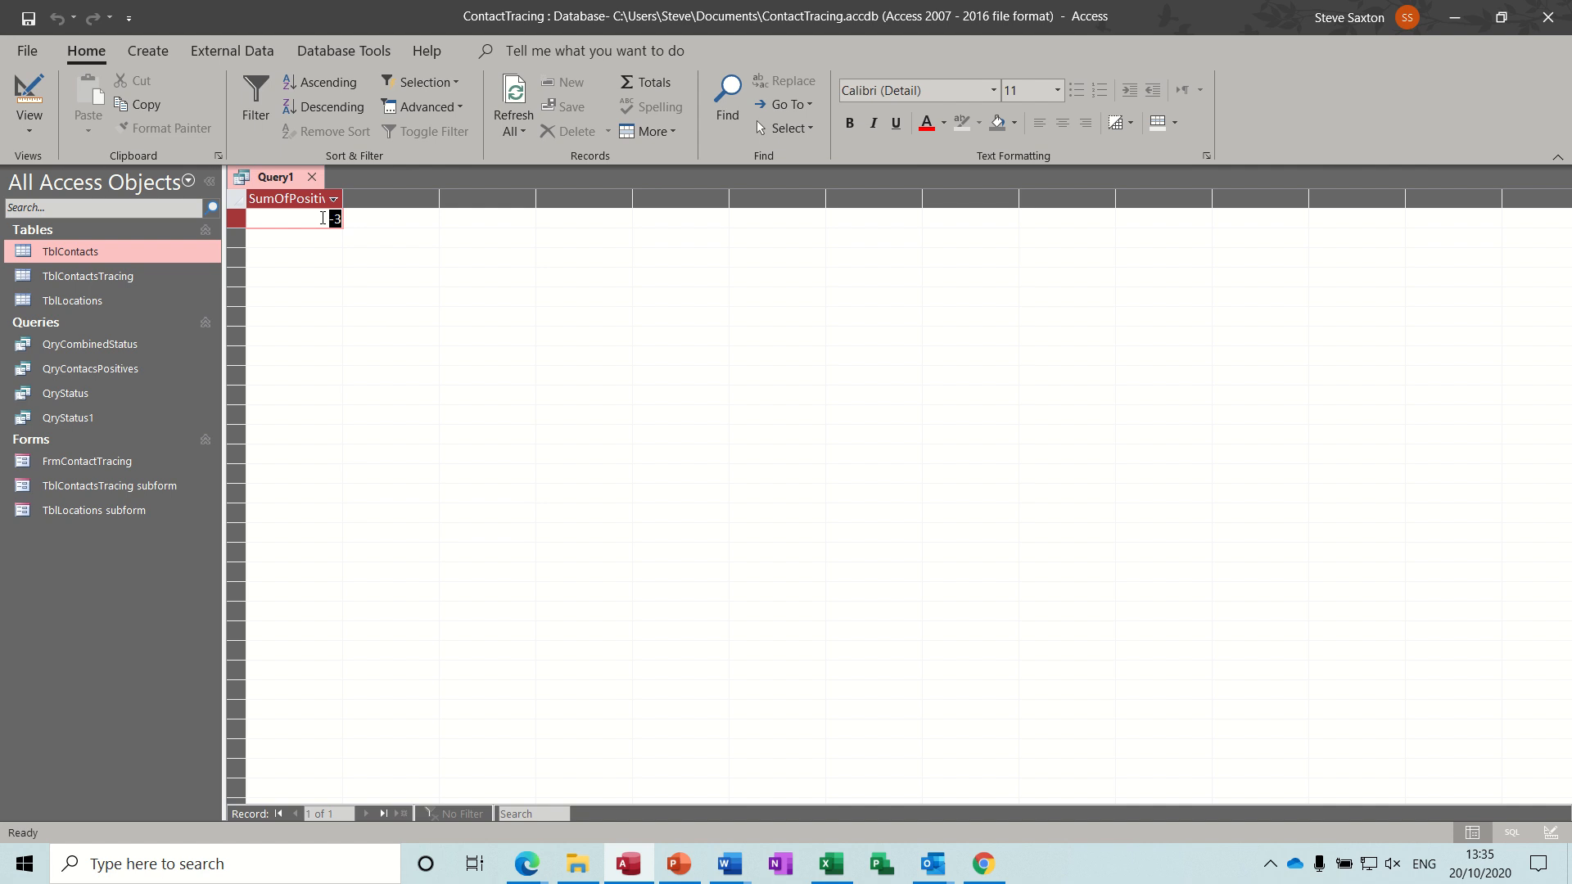
click(29, 102)
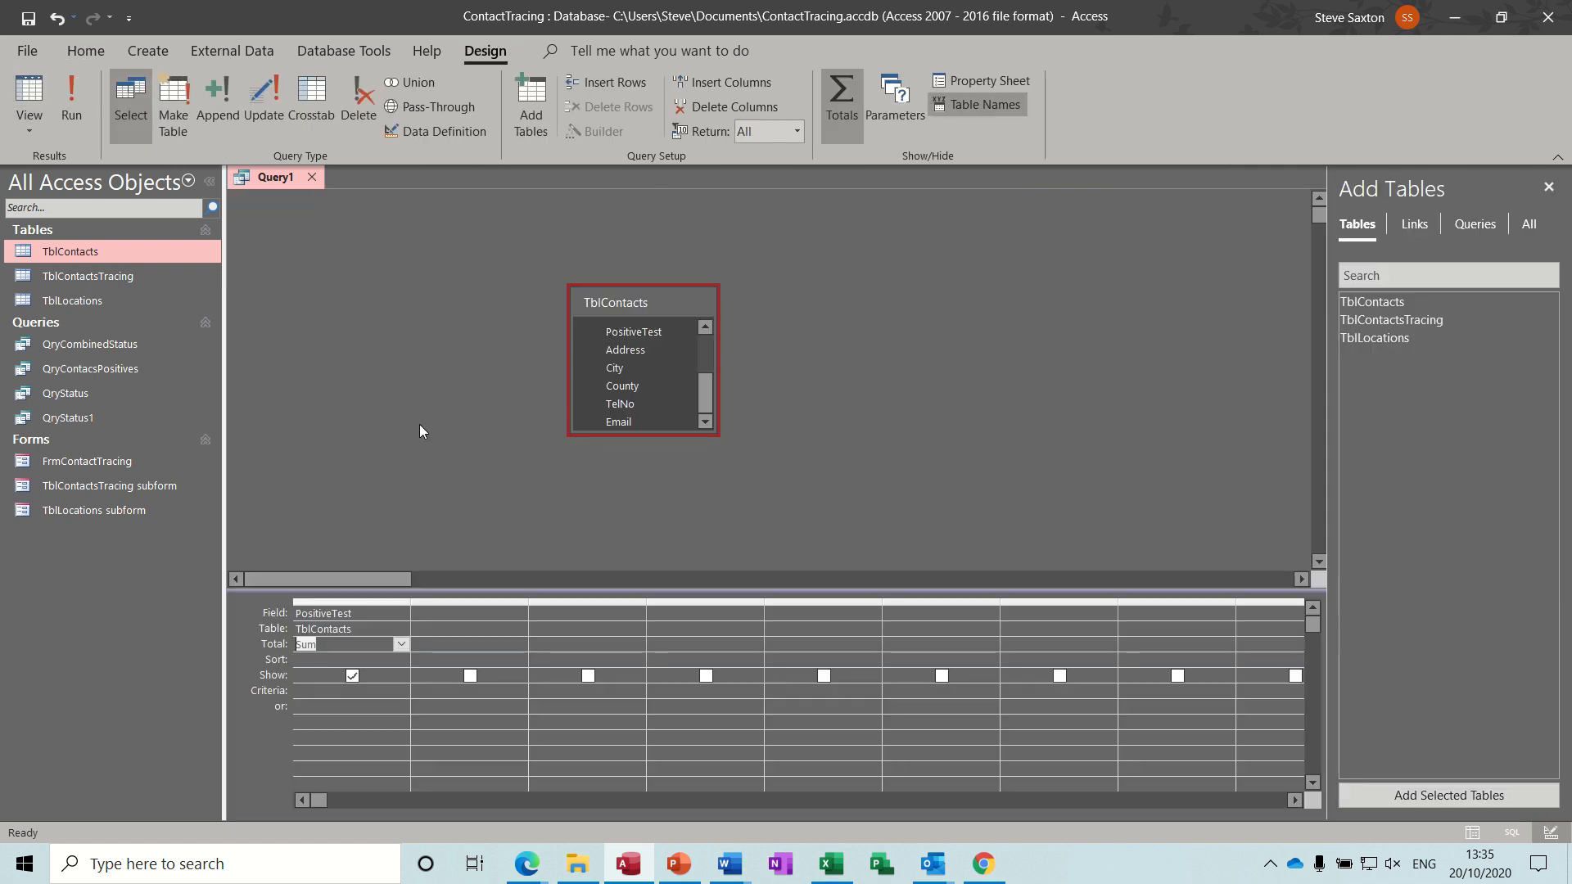
Turn totals off, change the field to PositiveTesting: Abs(Sum([PositiveTest])) and run the query.
click(841, 102)
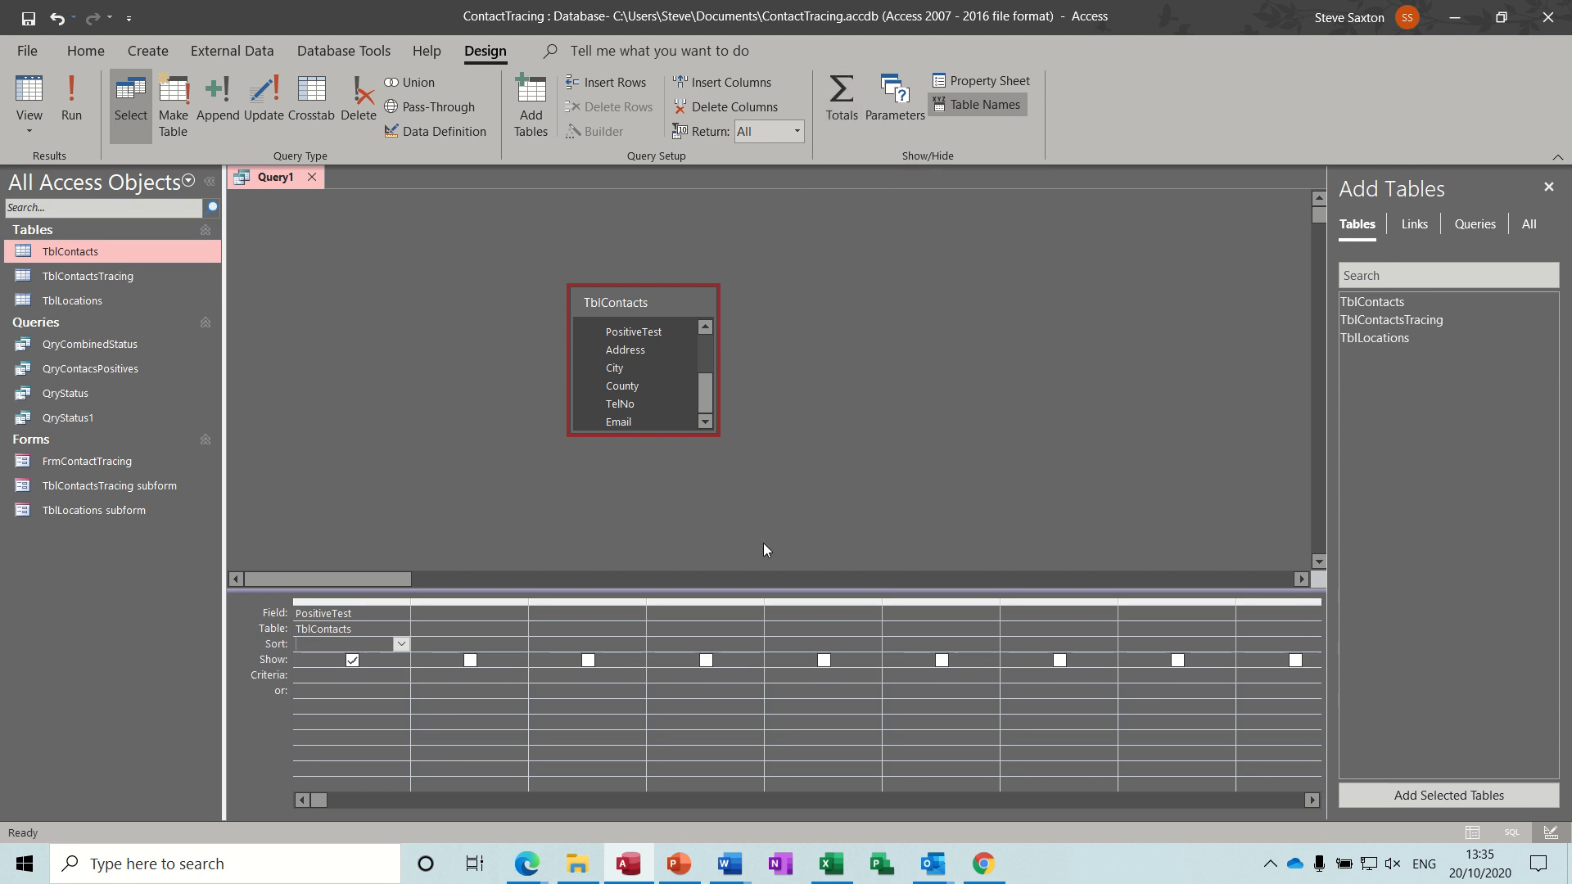
click(382, 615)
text(ing:ai)
text(s(sum)
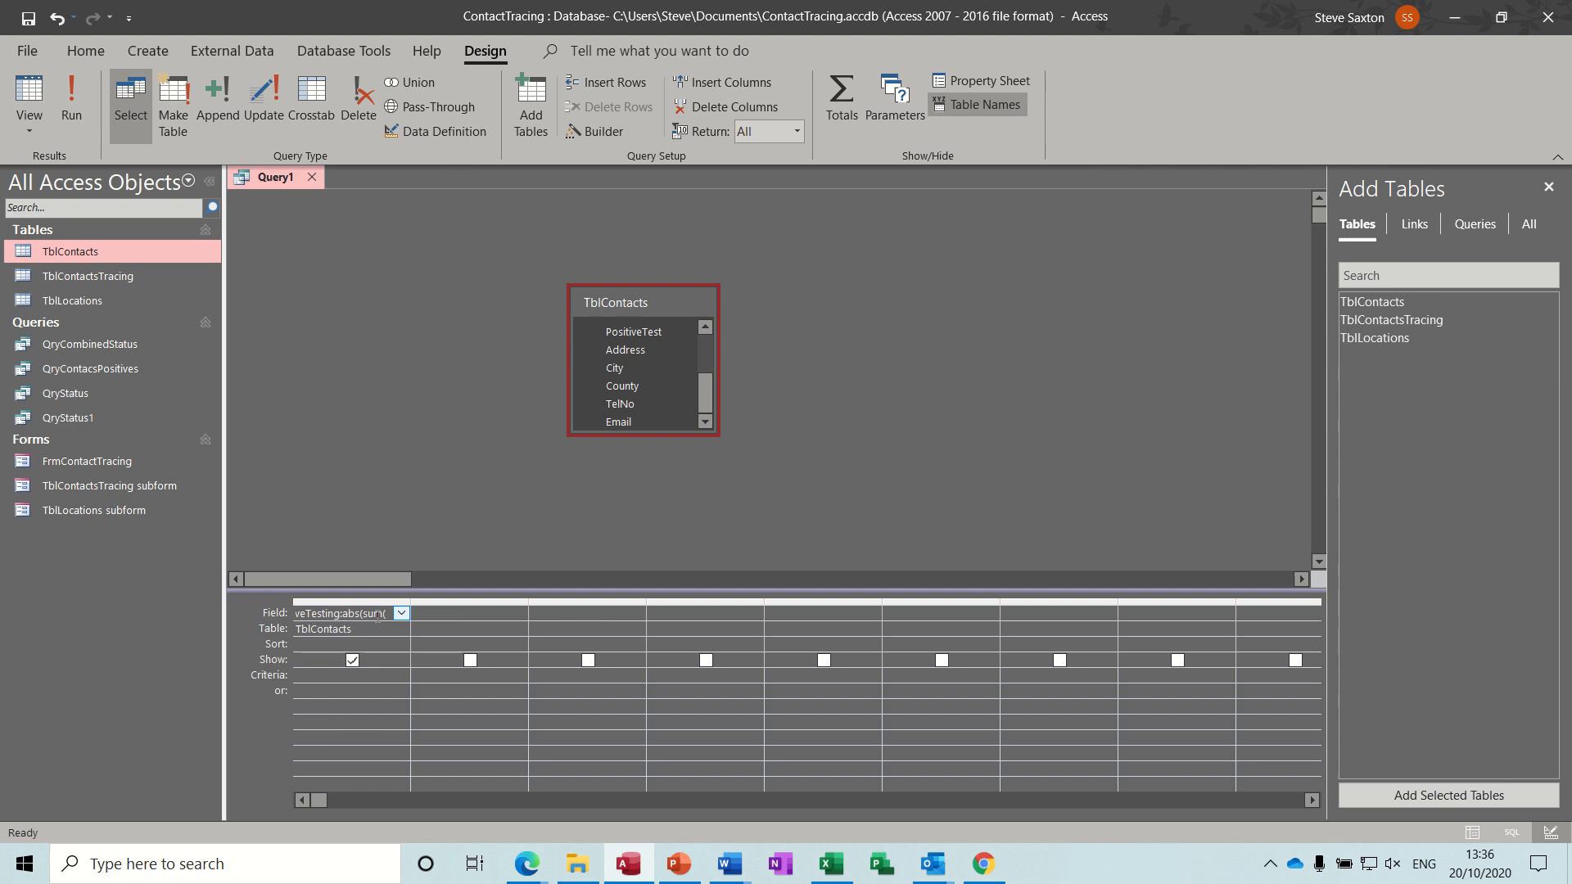
text(([positivetest])))
click(316, 690)
click(77, 106)
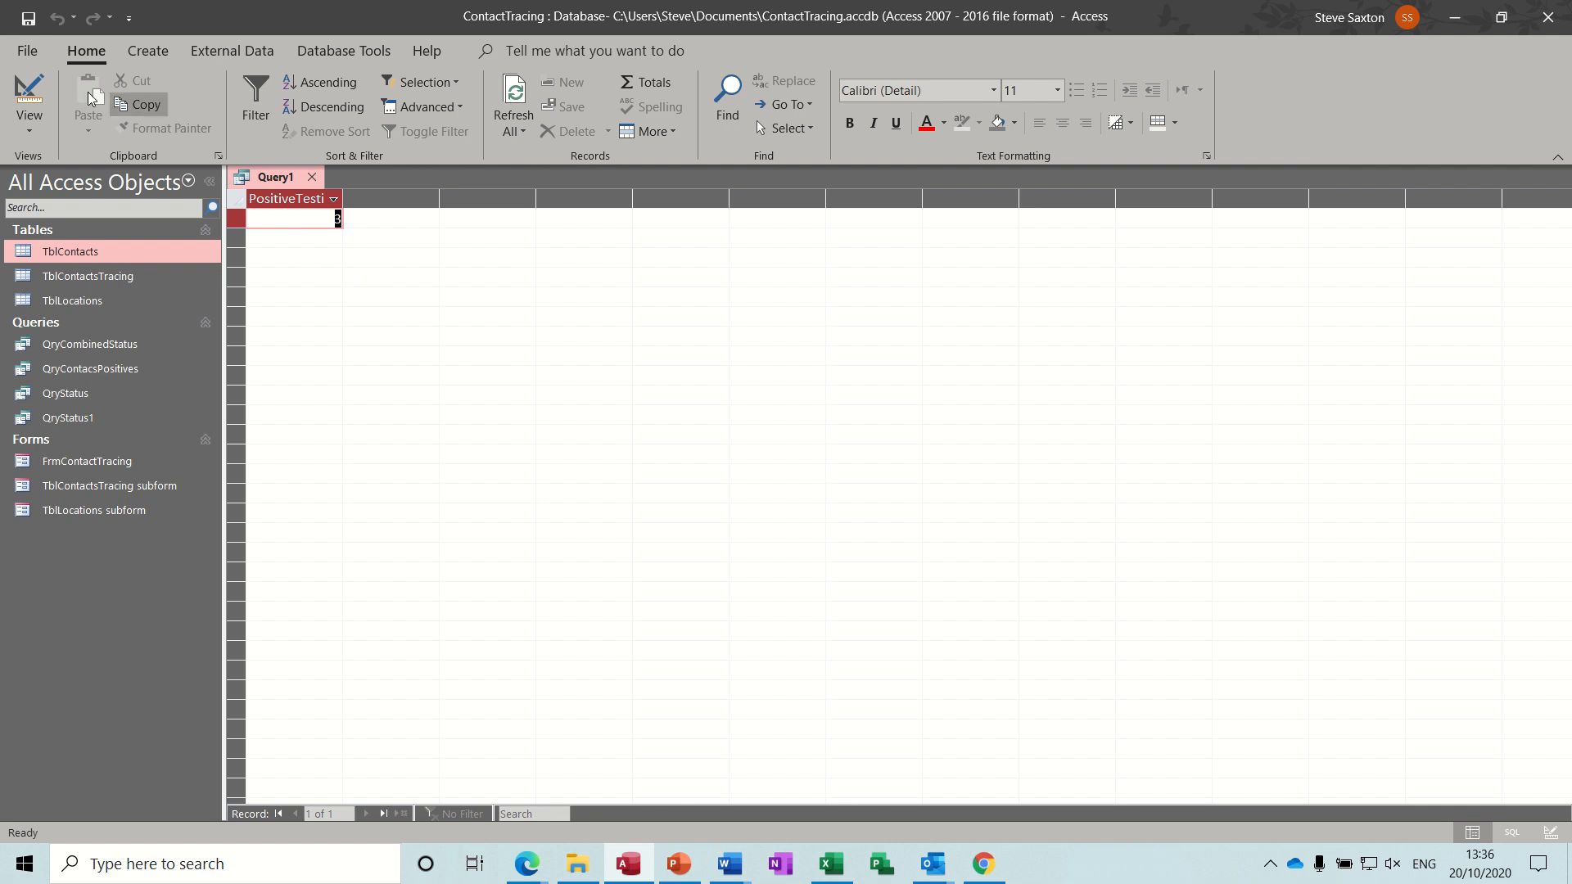
Save the query as QryCombined1 and close it.
click(28, 17)
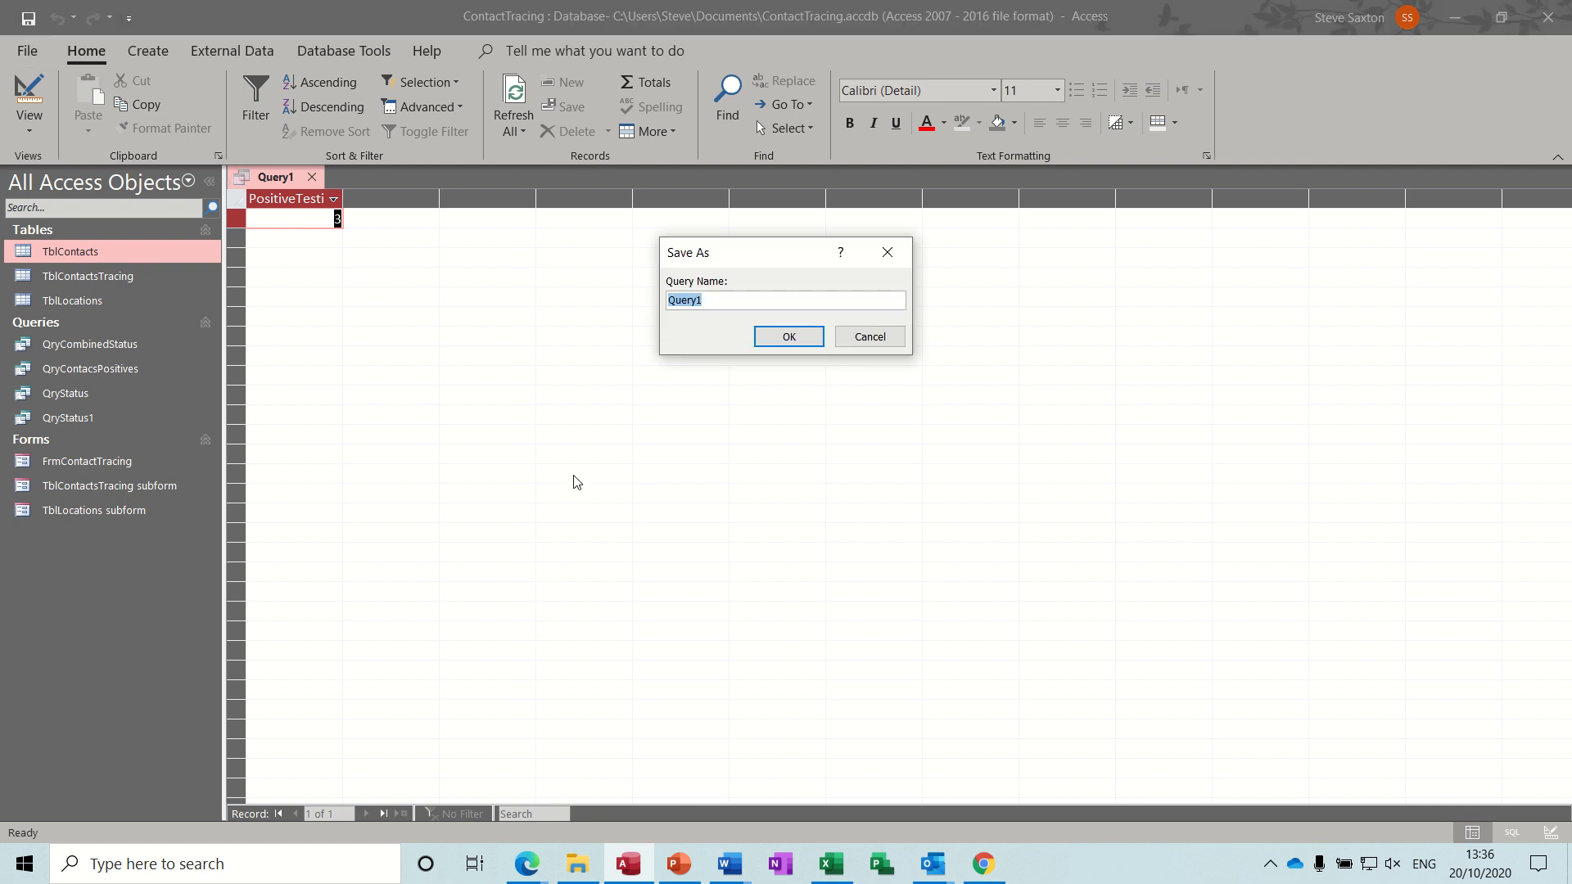
text(QryCombined1)
click(790, 338)
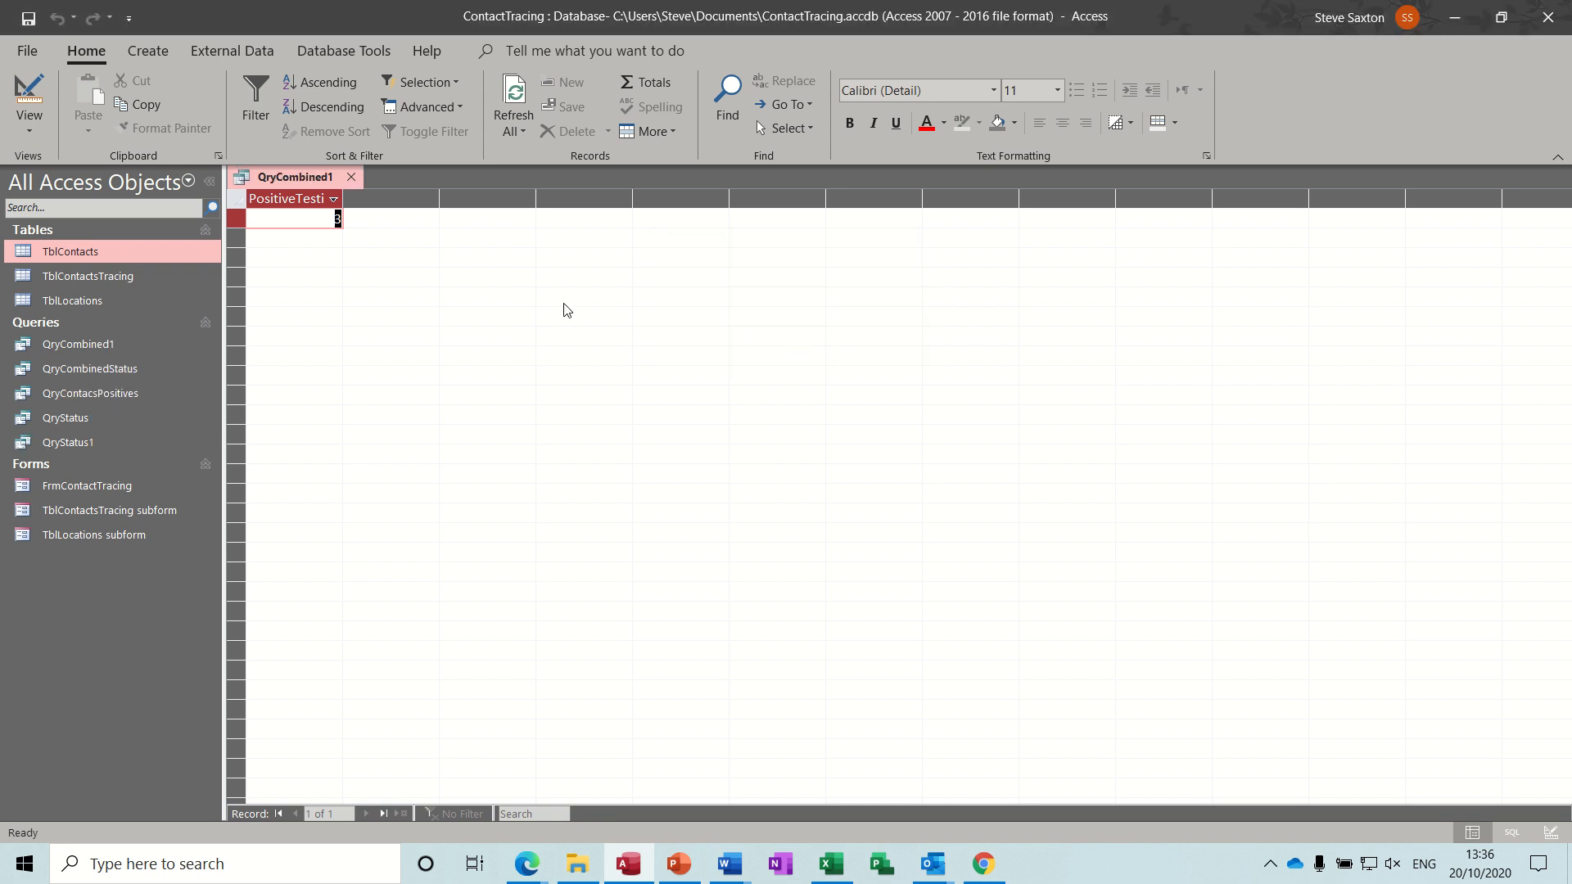
click(352, 177)
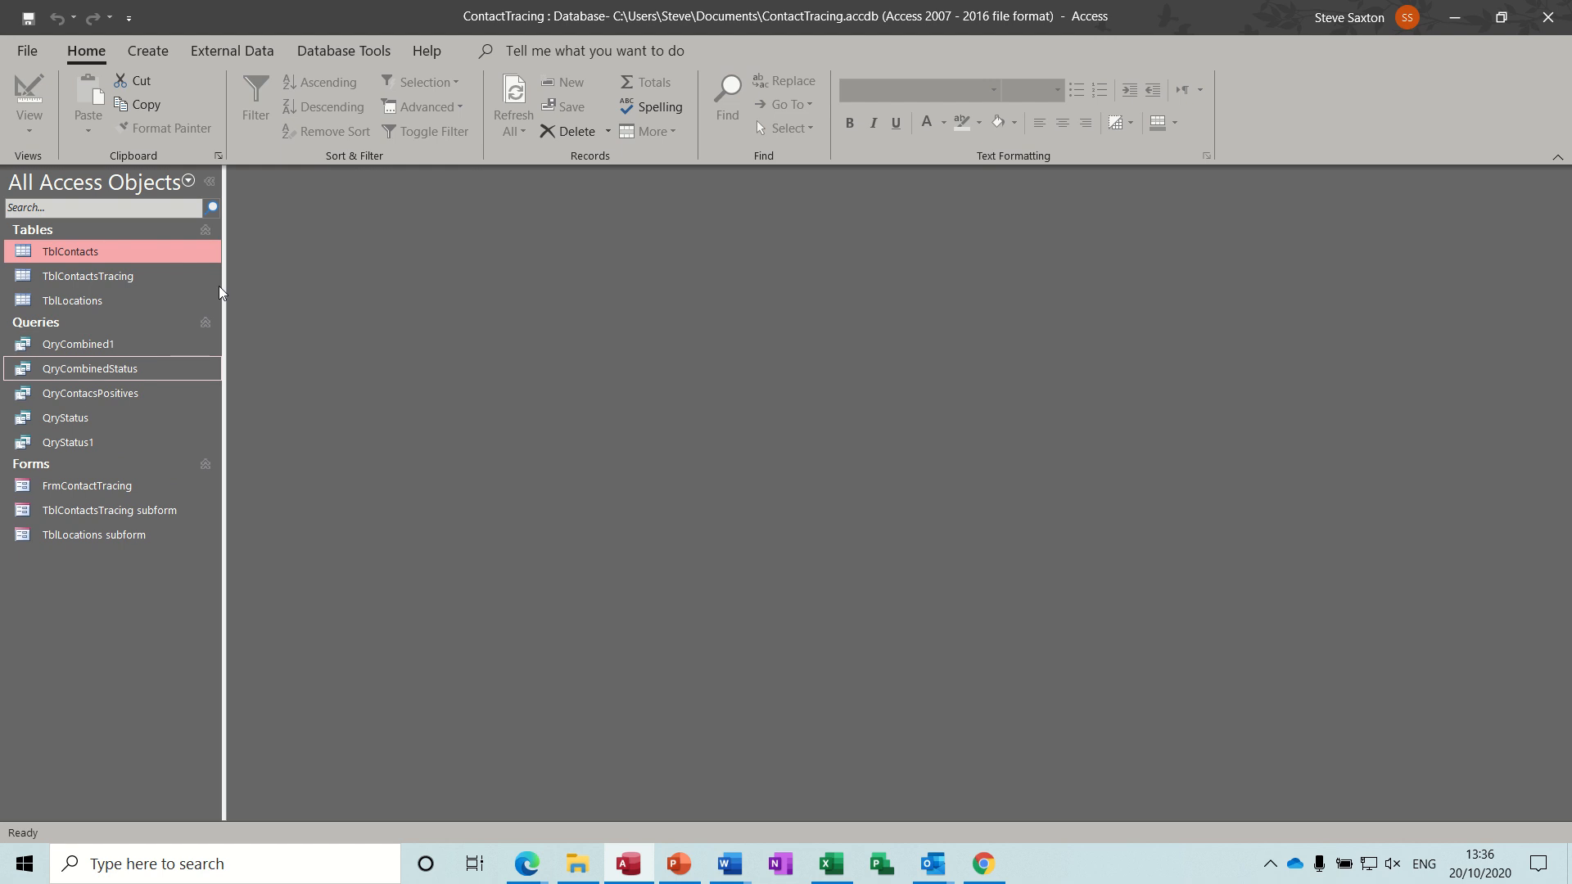
Start a new query design containing QryStatus1 and QryCombined1, arranging both field lists side by side.
click(147, 51)
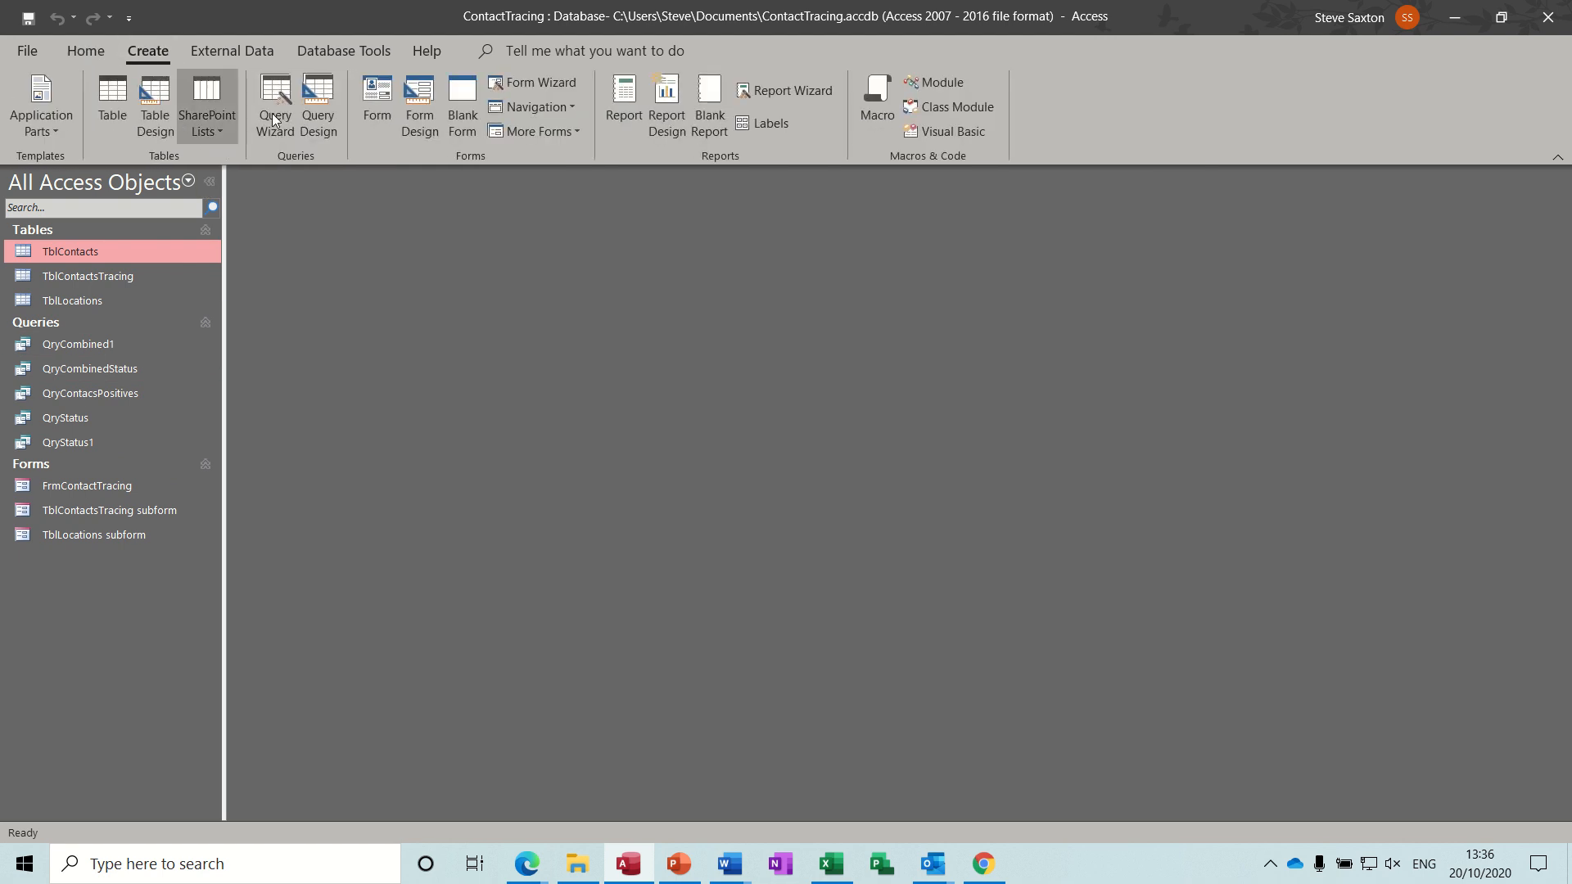
click(315, 107)
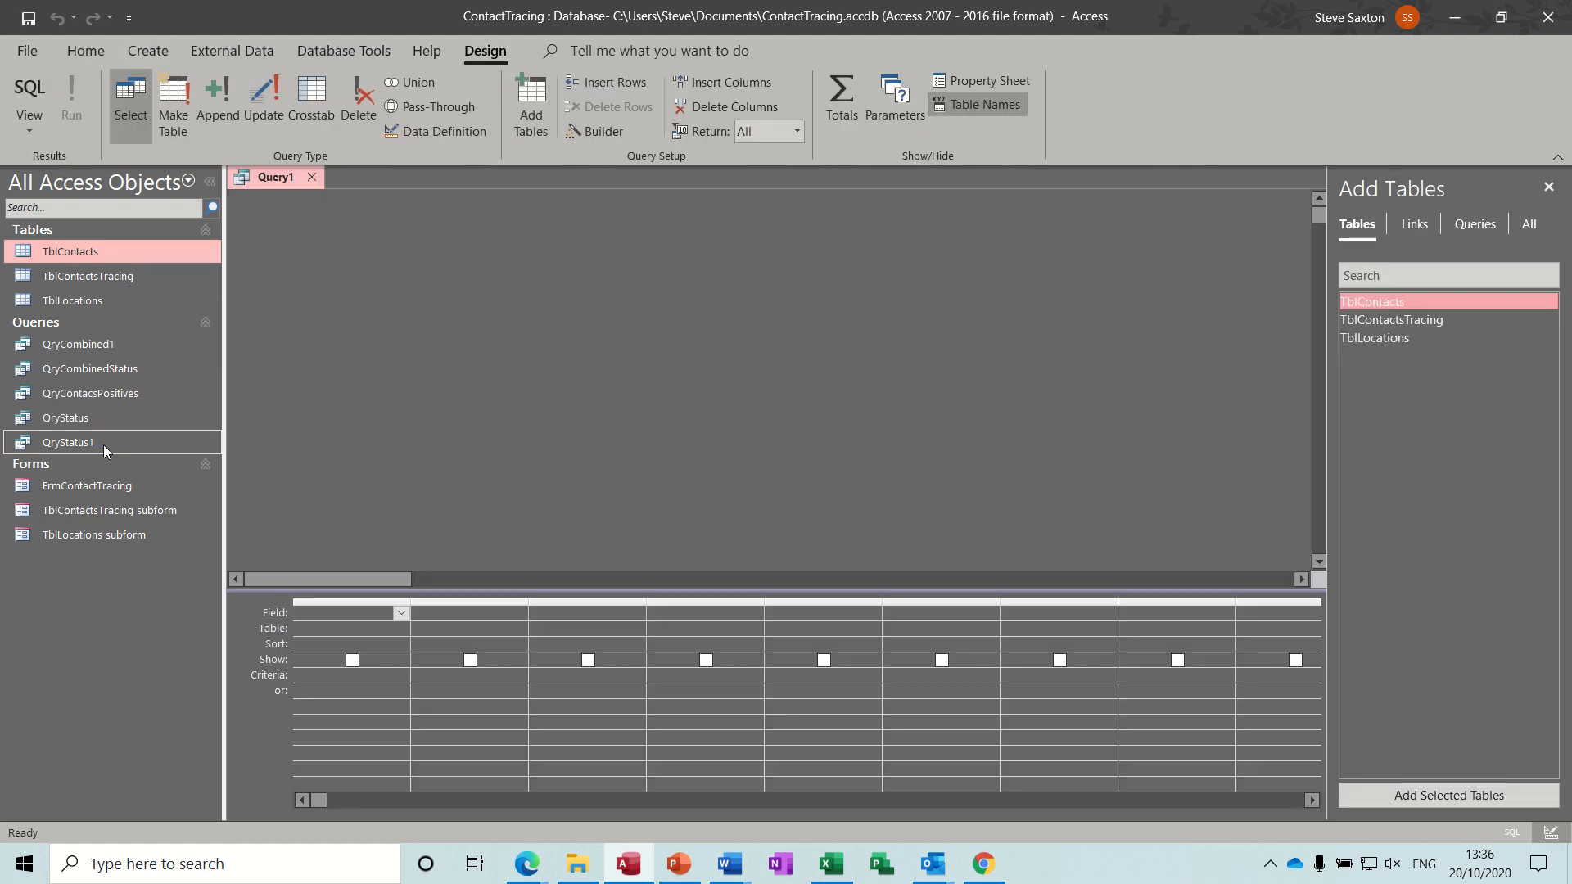
drag(103, 445, 385, 404)
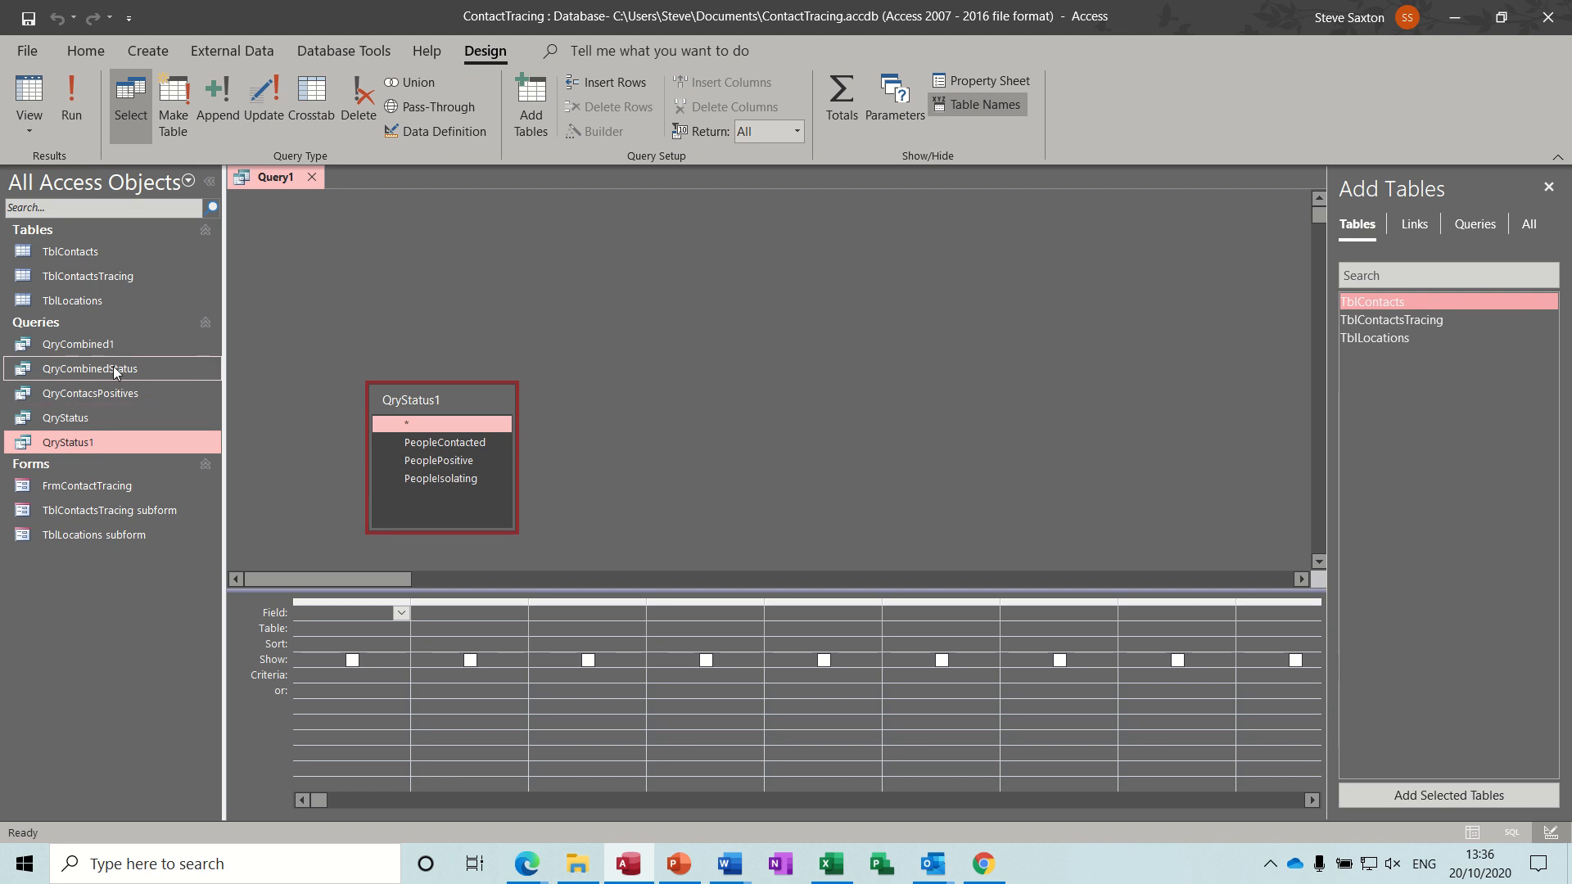
drag(111, 345, 672, 403)
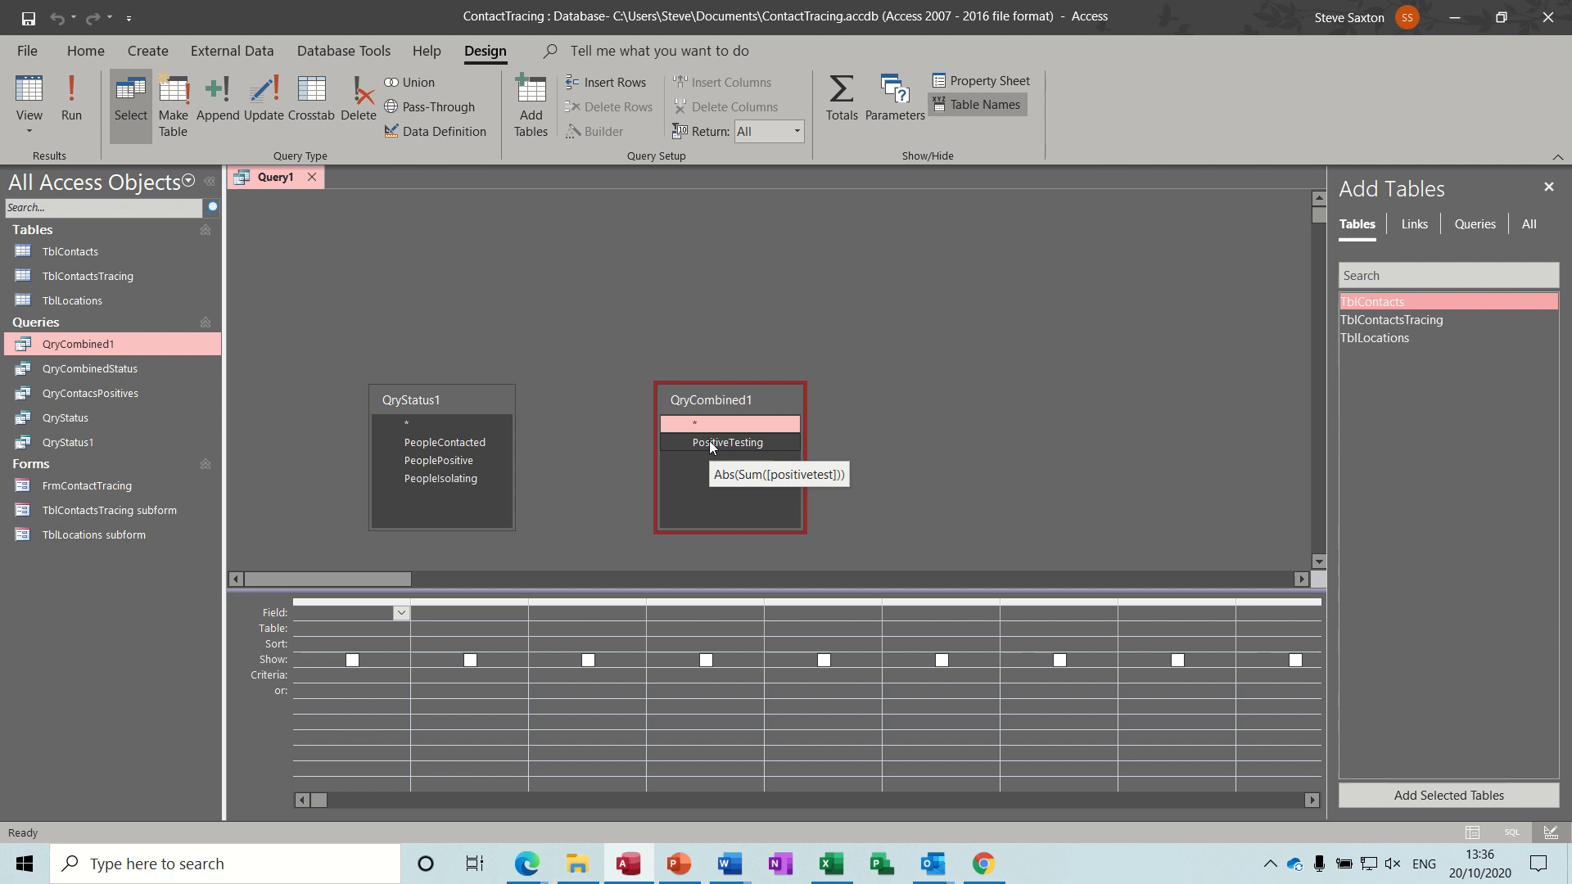
drag(709, 392, 706, 238)
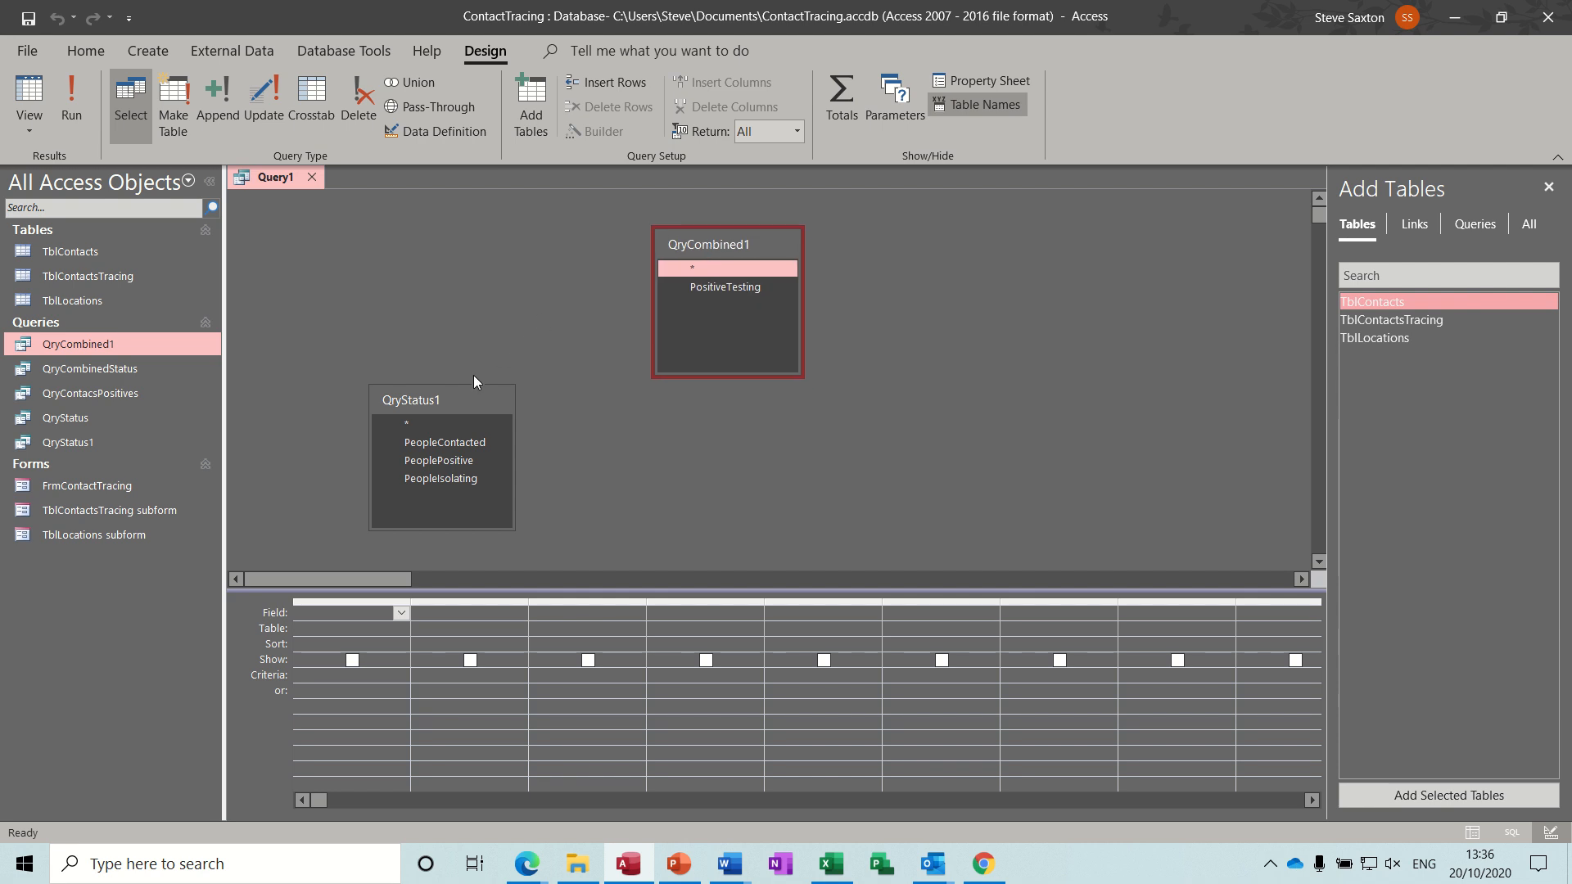
drag(460, 393, 489, 278)
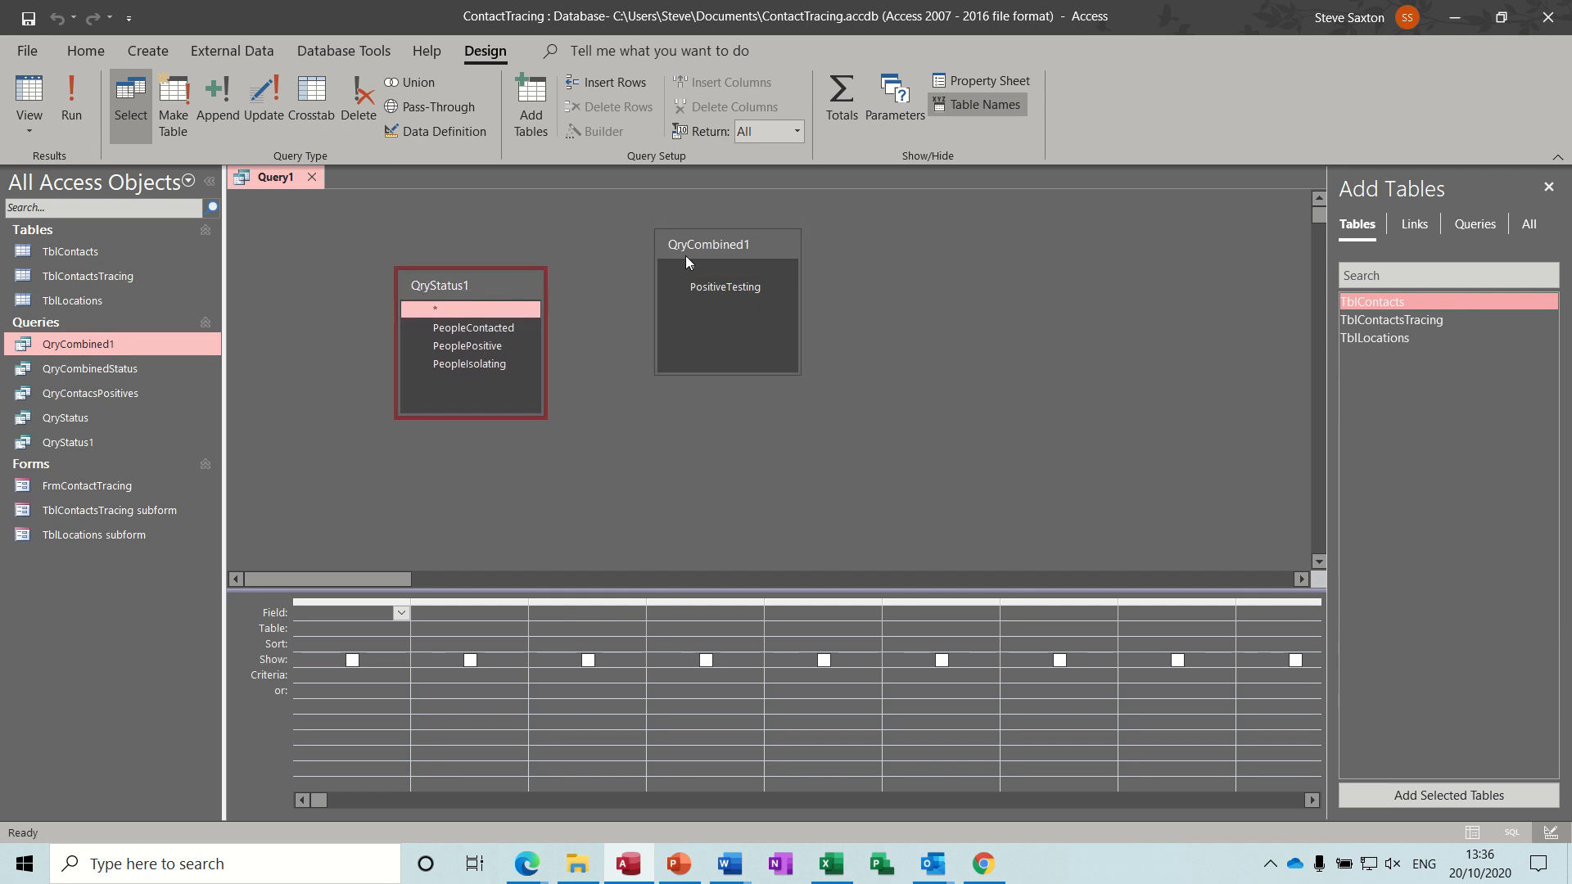
drag(749, 242, 714, 260)
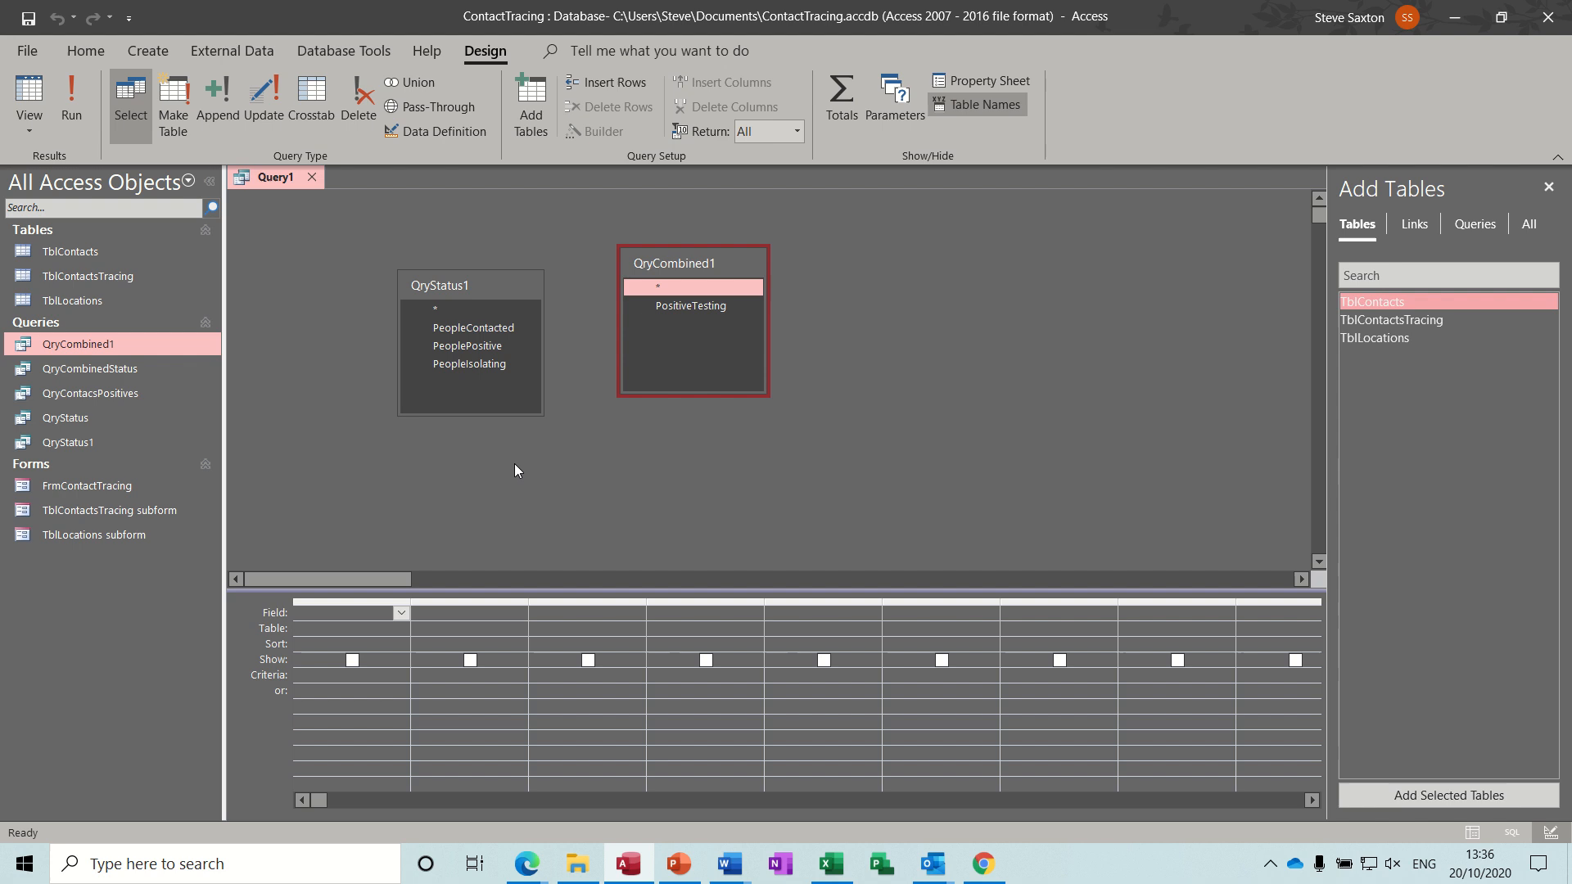
mouse_move(695, 312)
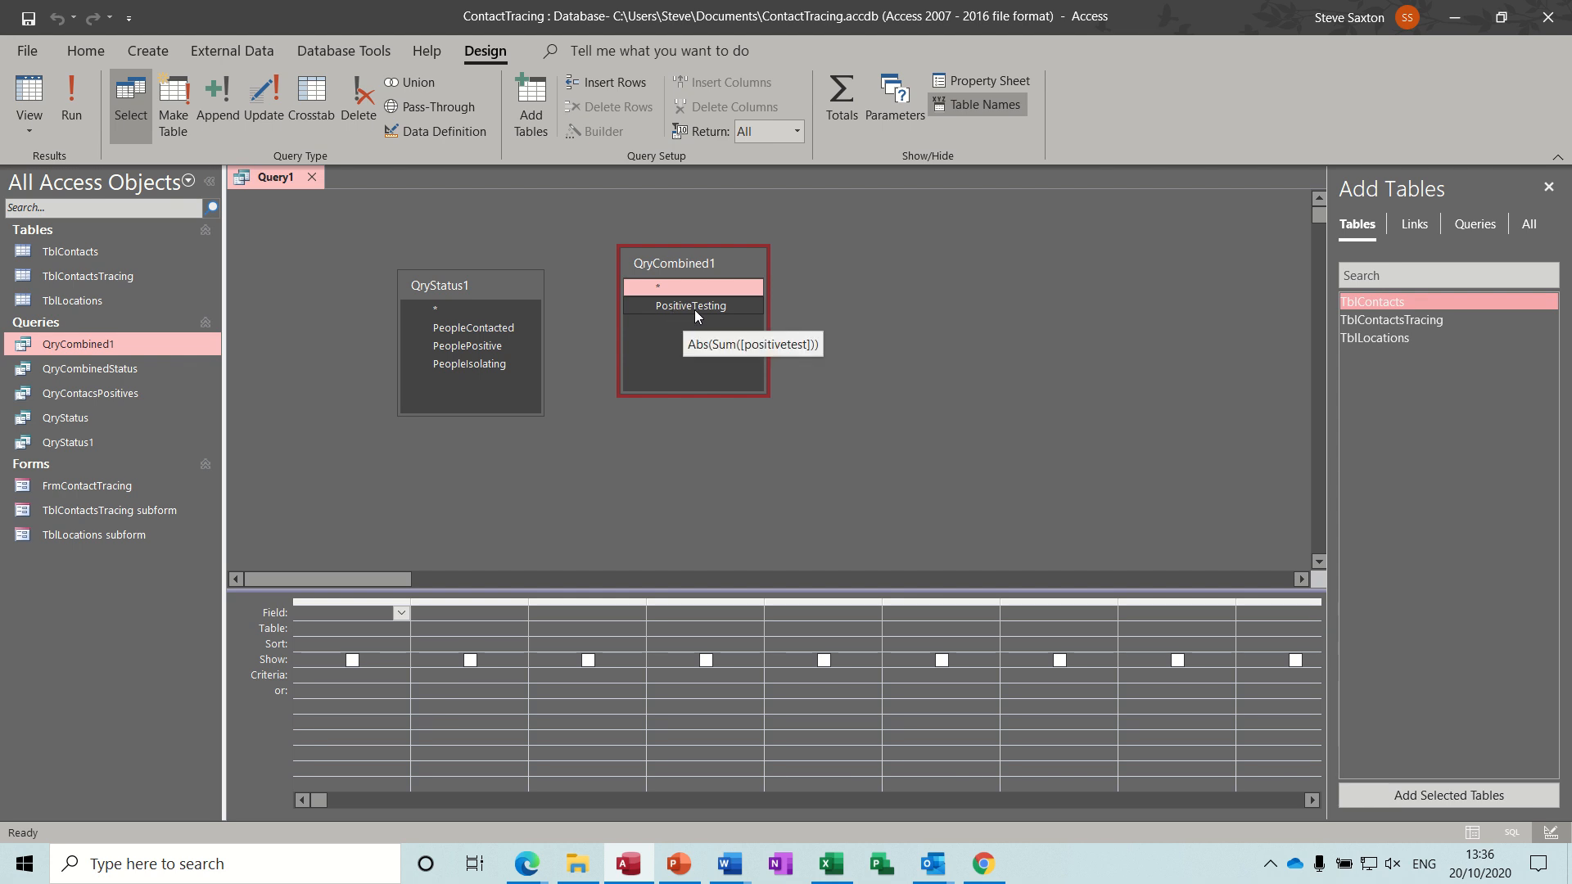
Build a first-column expression [QryCombined1]![PositiveTesting] + [QryStatus1]![PeoplePositive], run the query, and return to Design view.
click(400, 613)
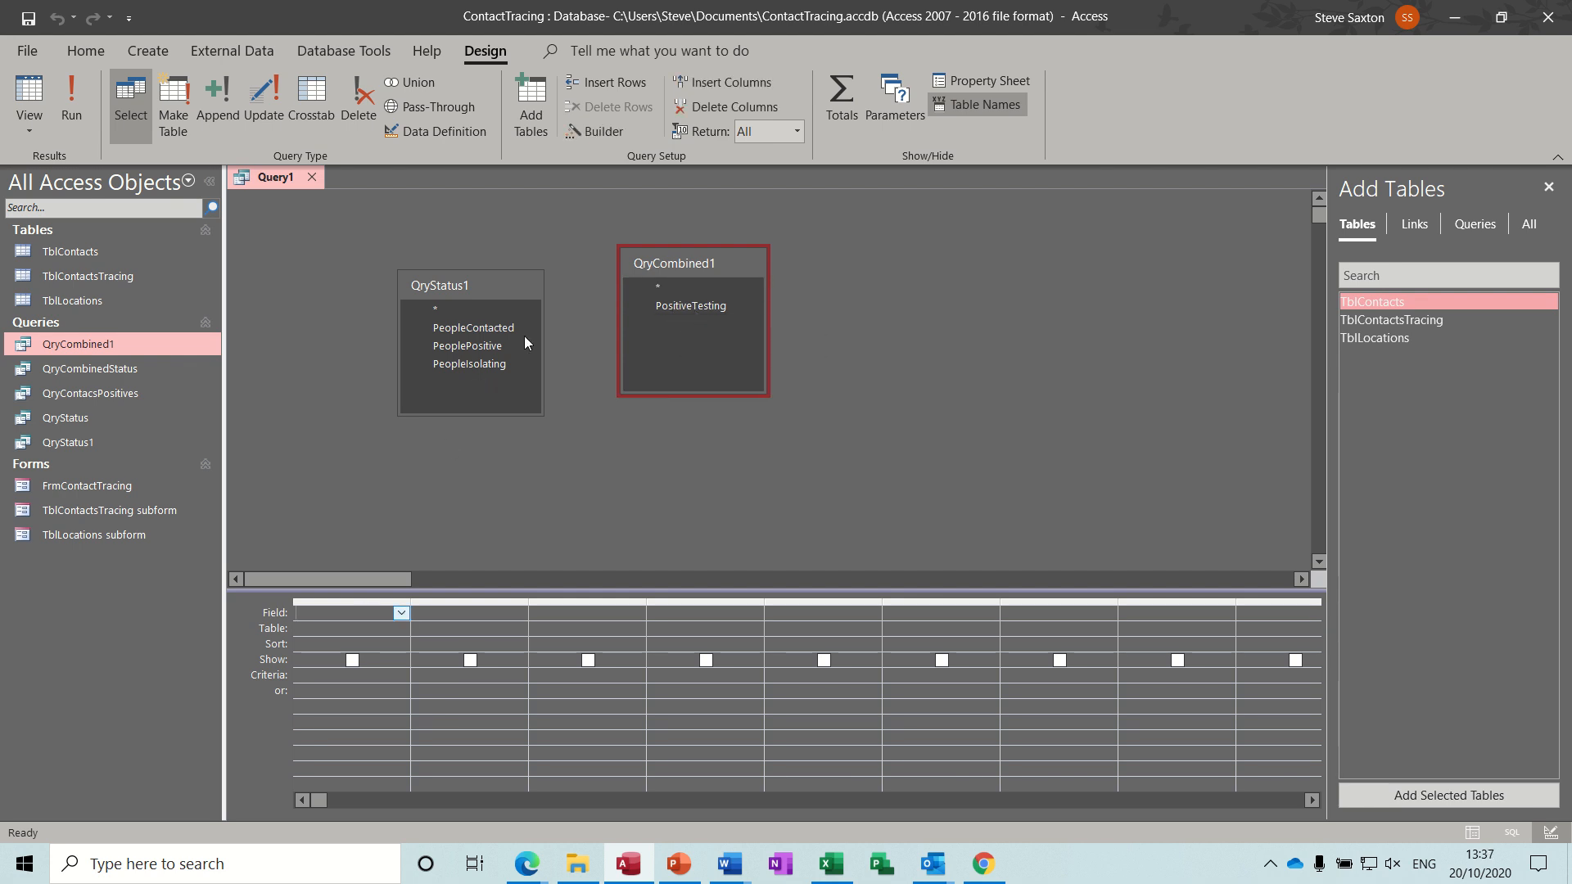
click(583, 135)
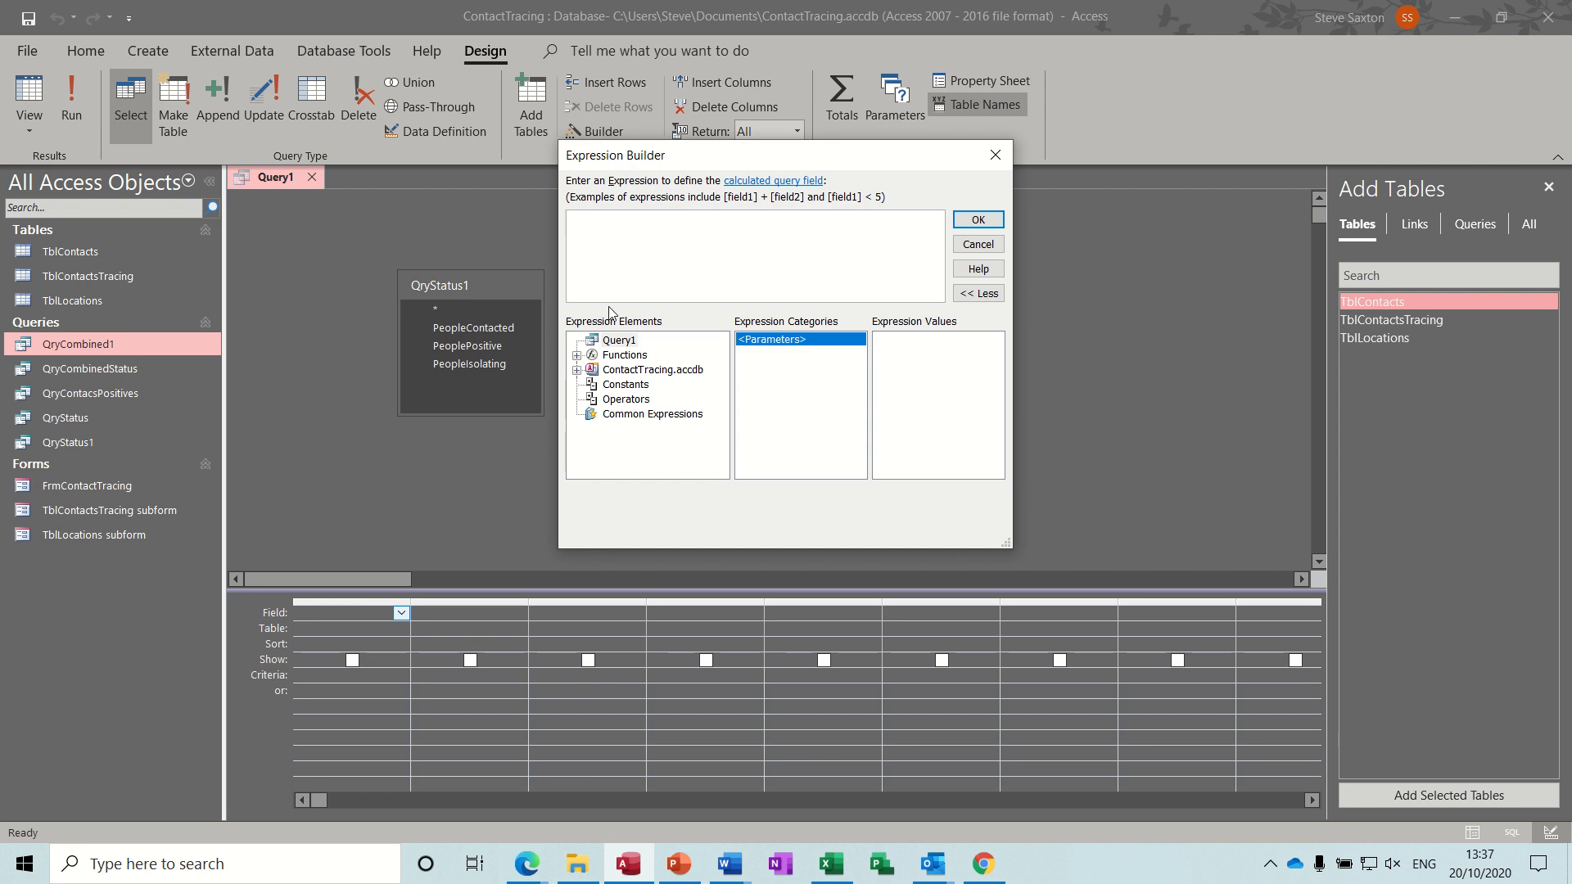
click(577, 369)
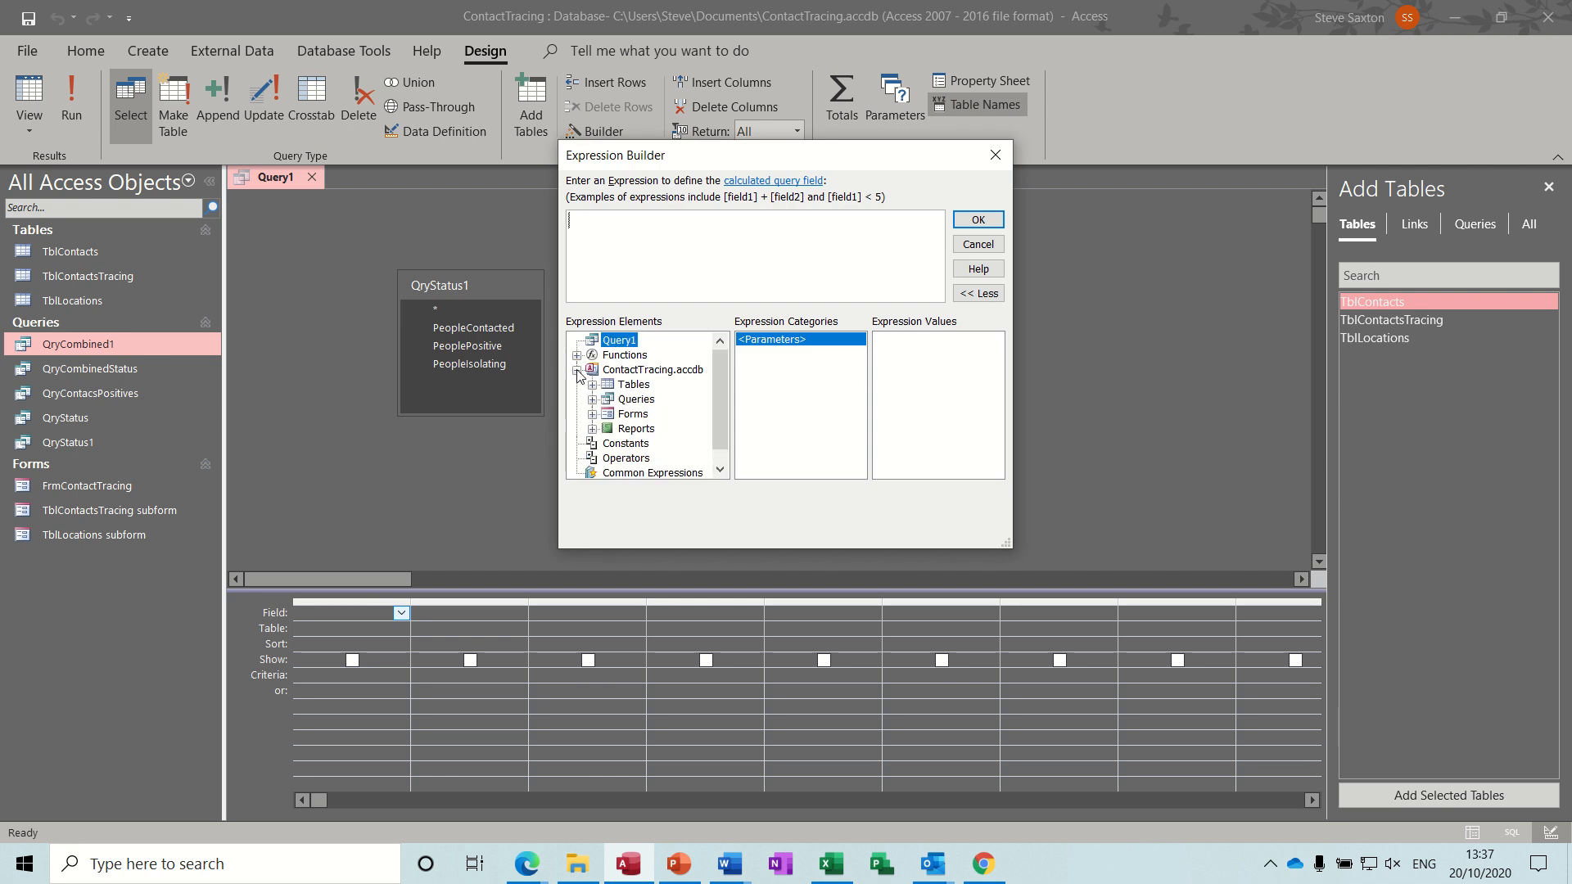
click(593, 400)
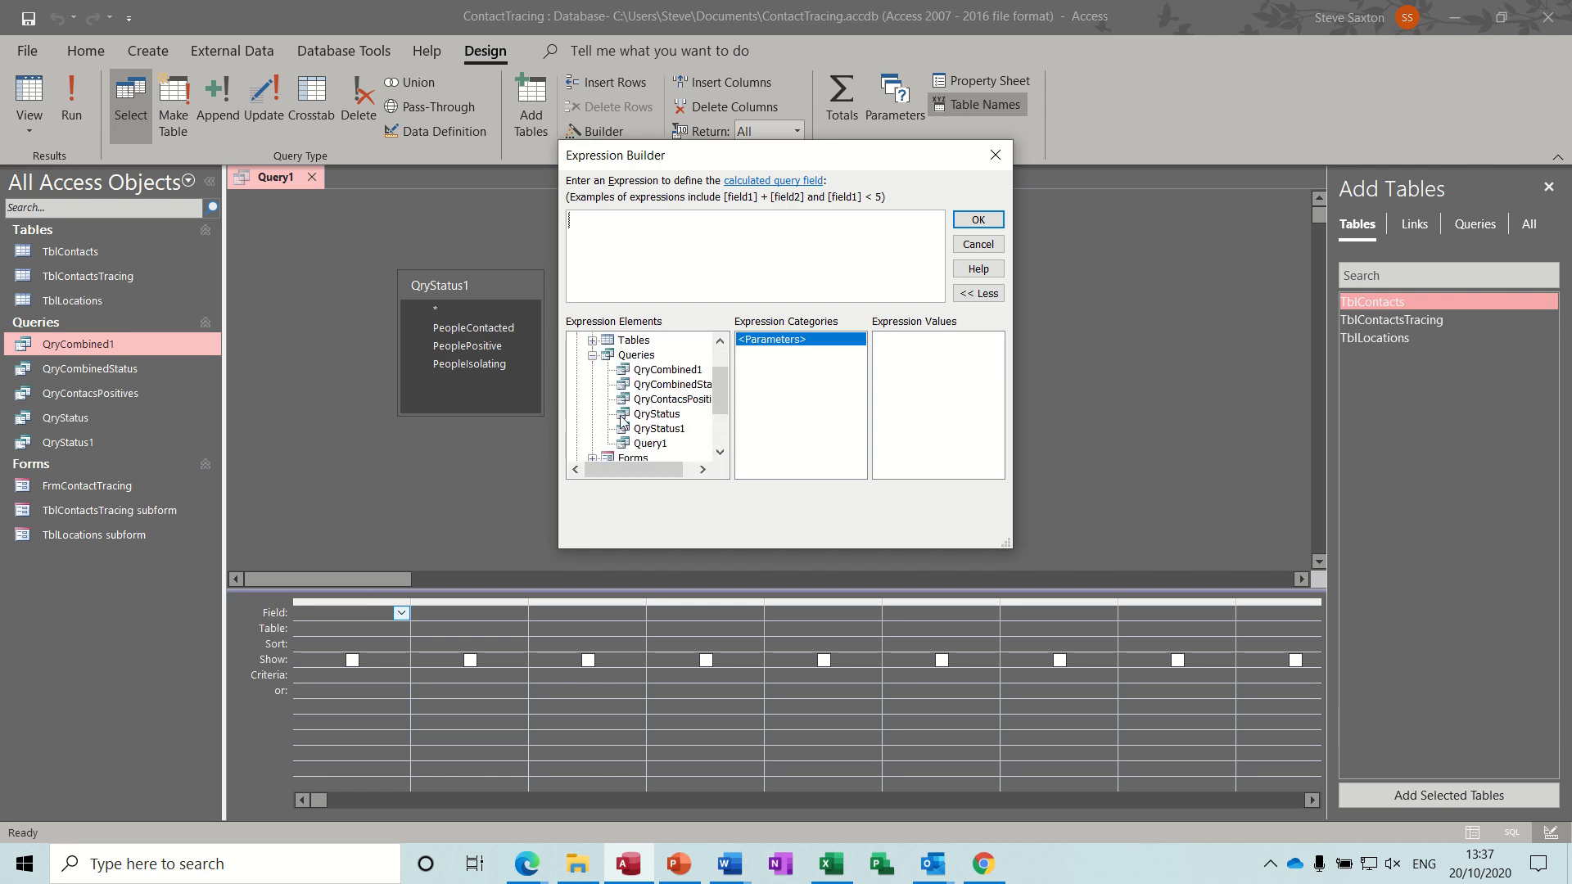
click(647, 369)
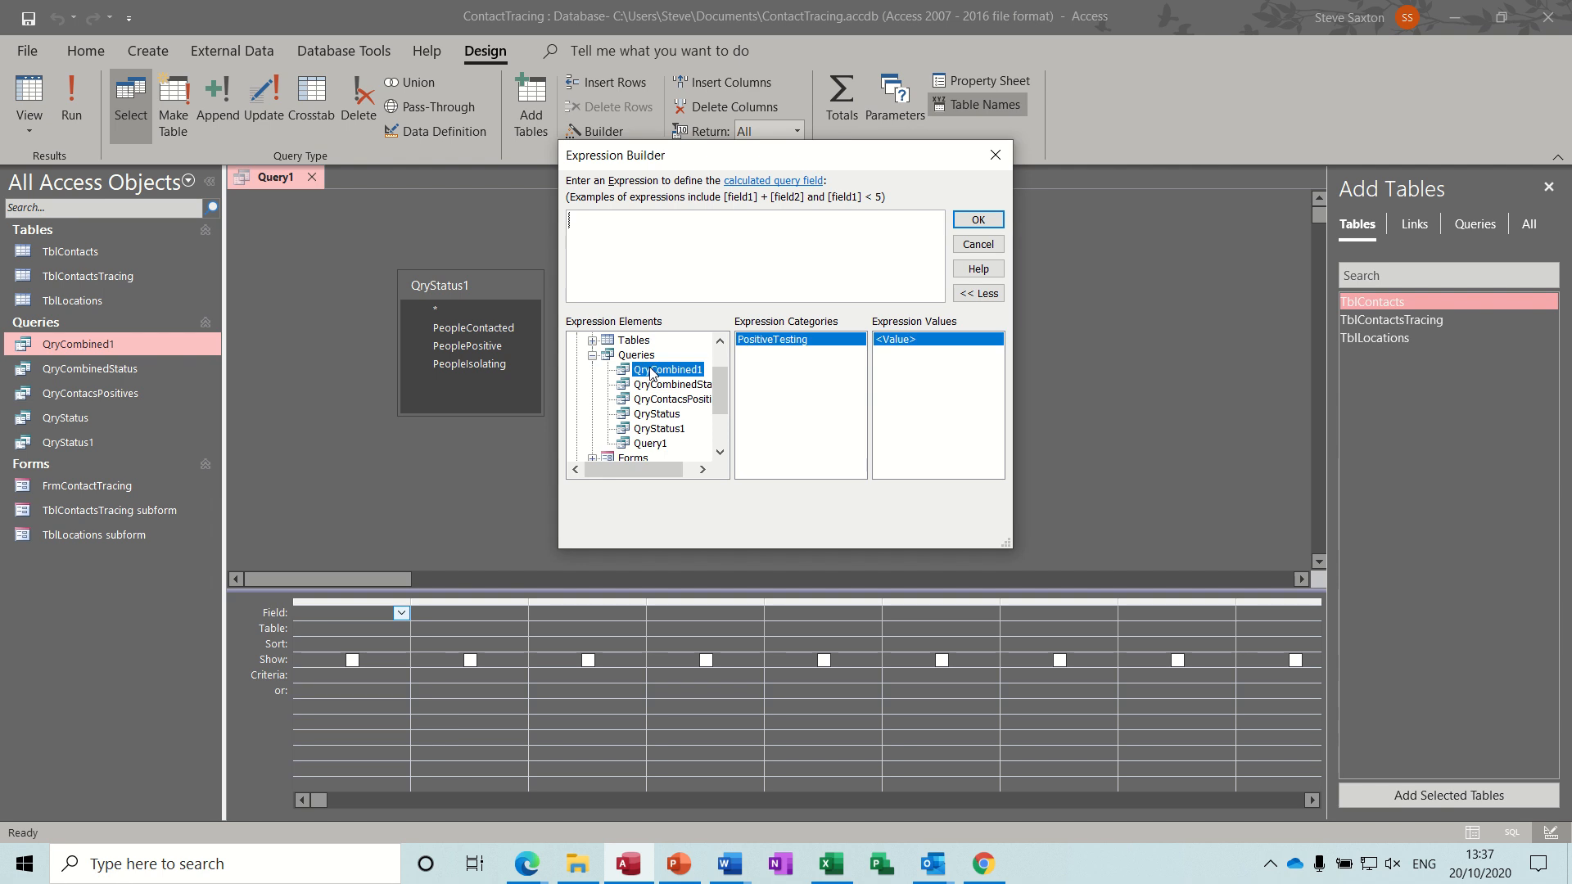
click(761, 343)
double_click(761, 342)
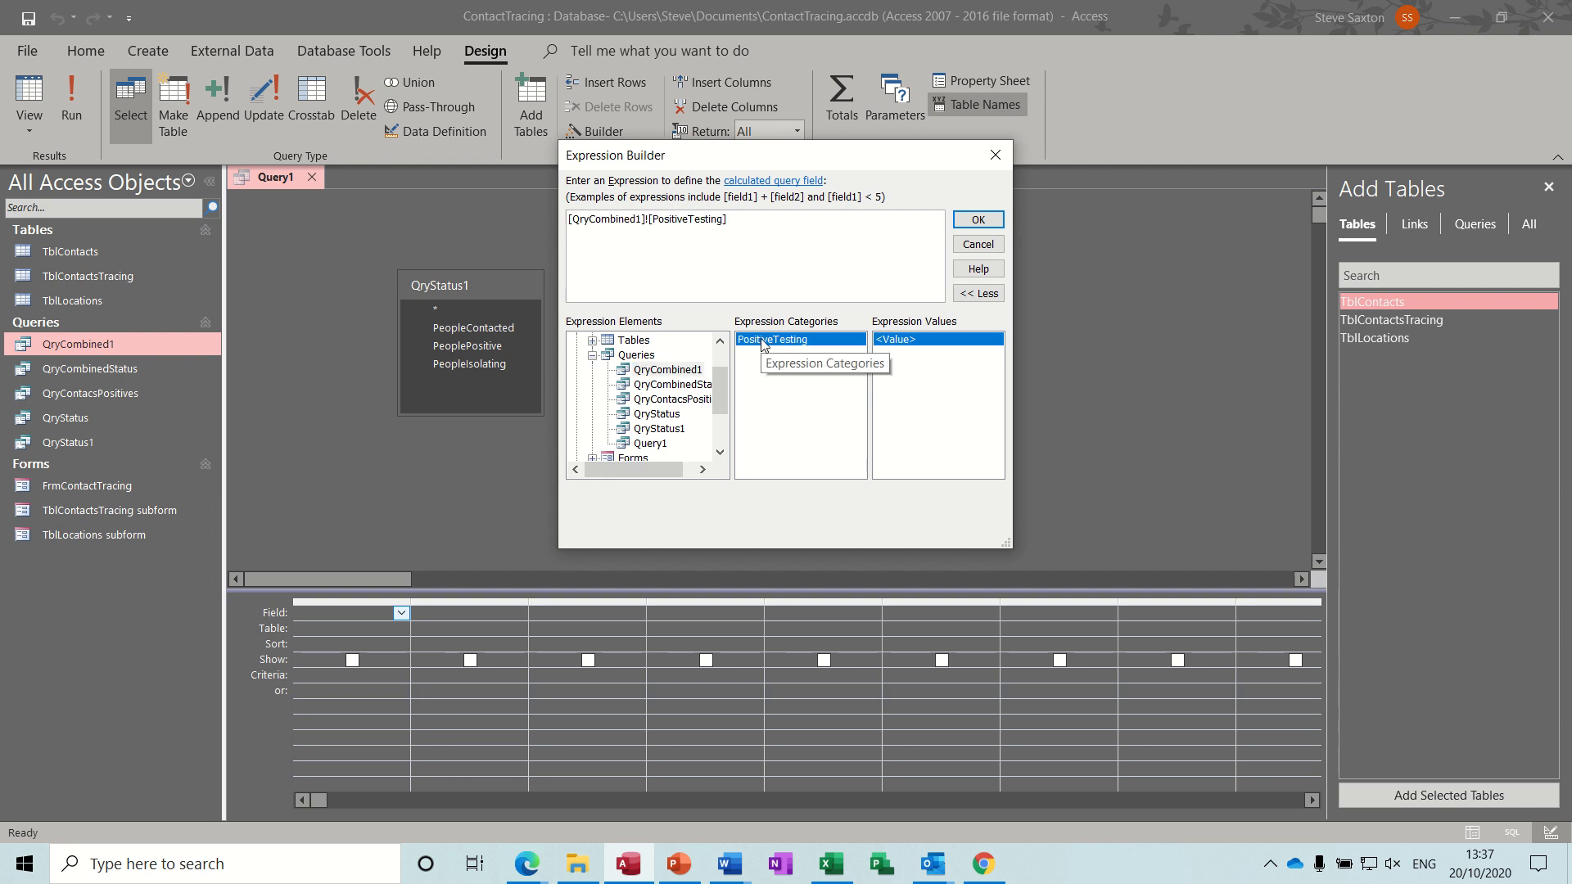
text(+)
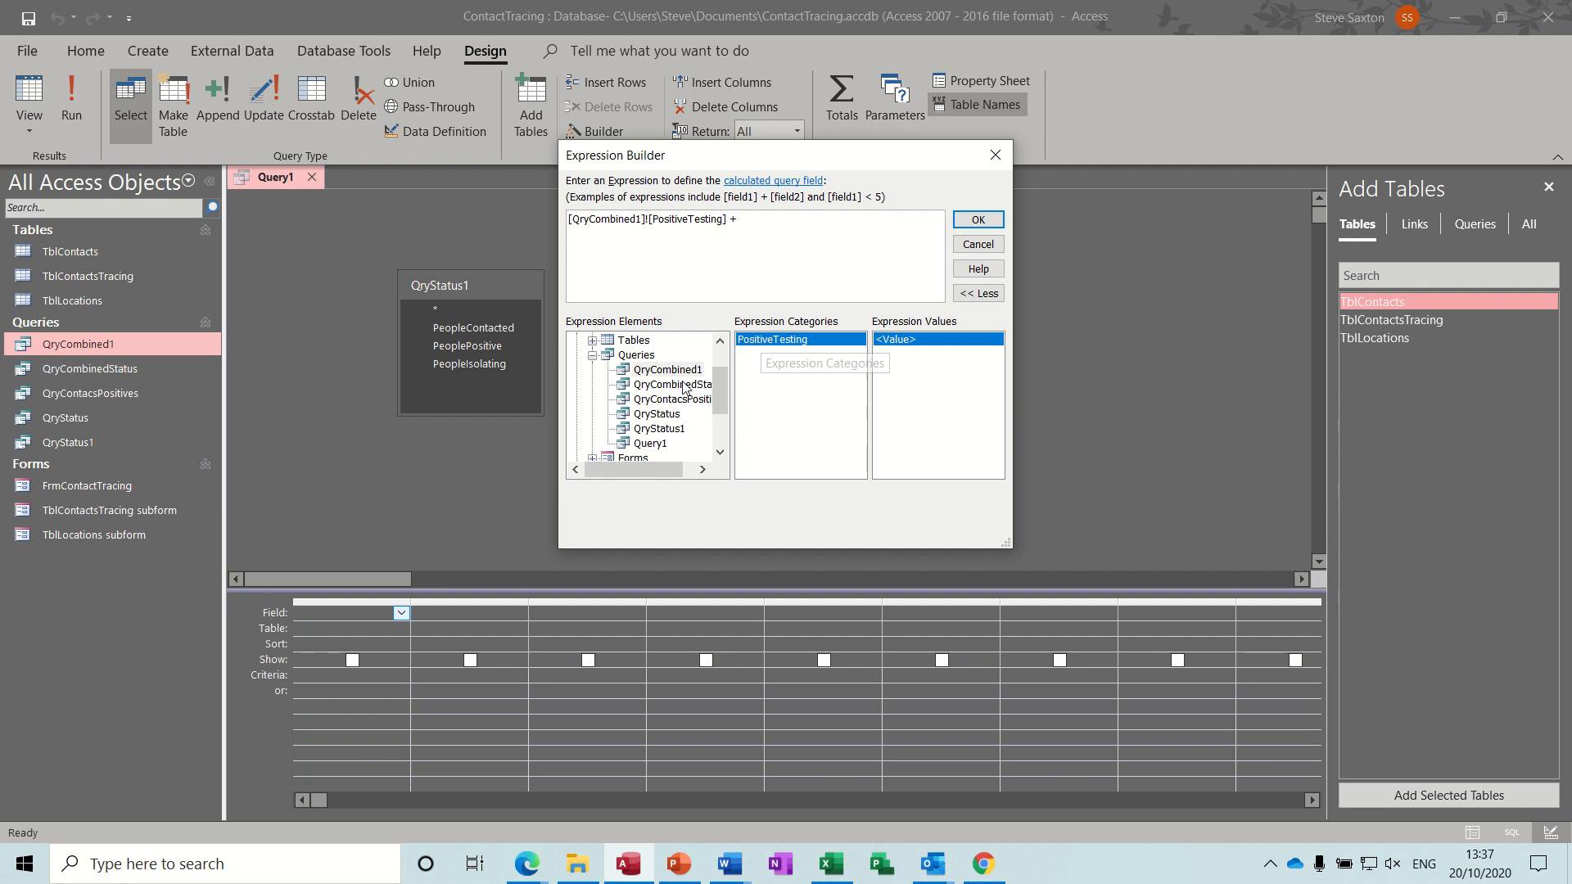
click(657, 429)
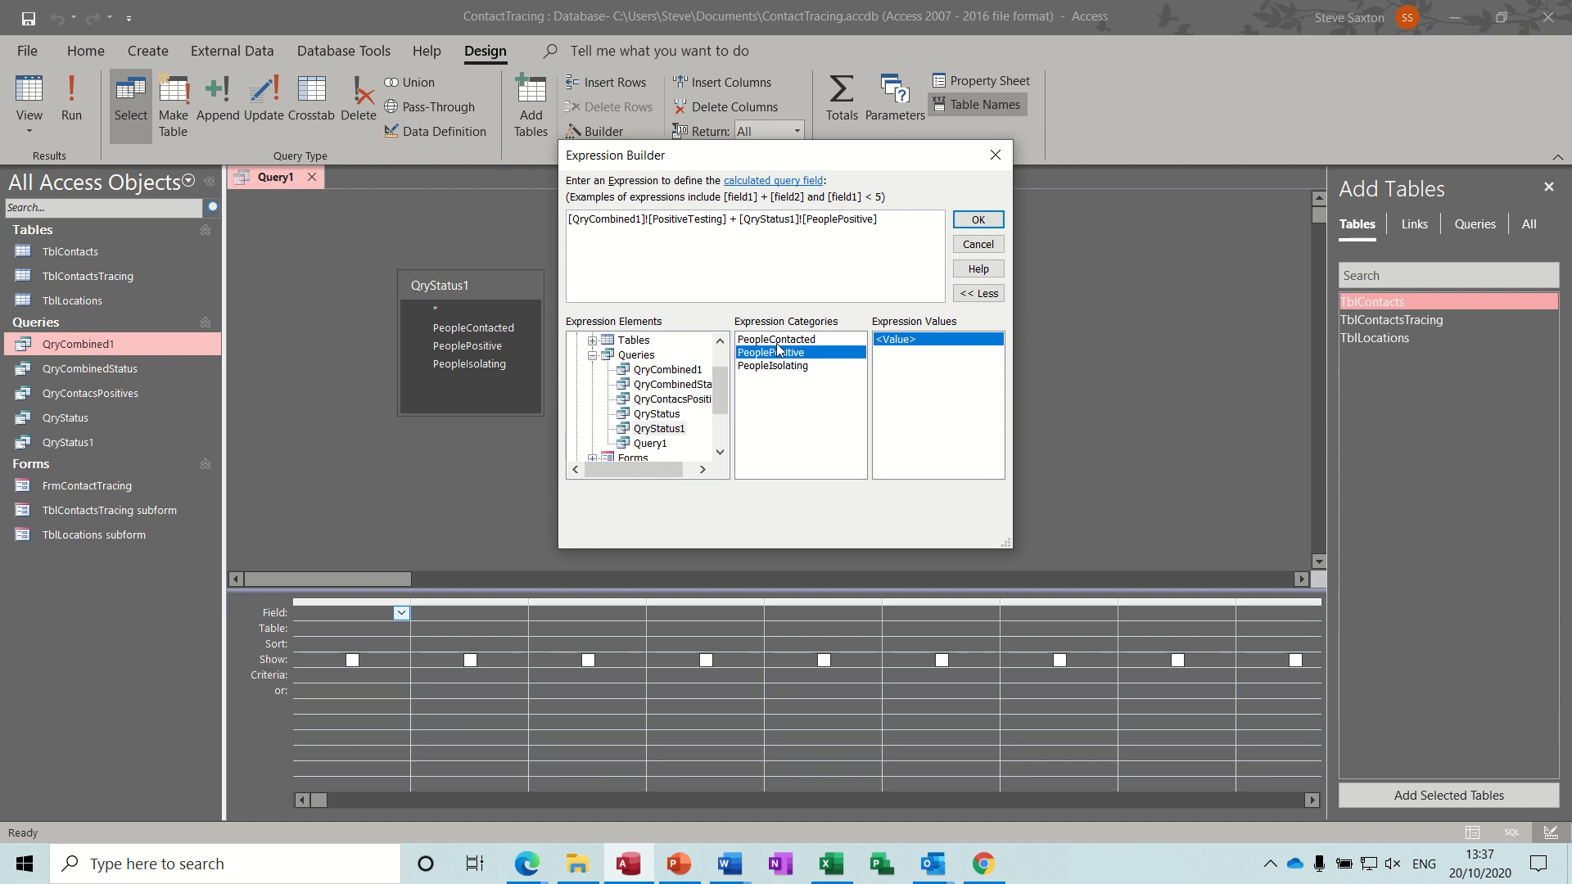
click(977, 219)
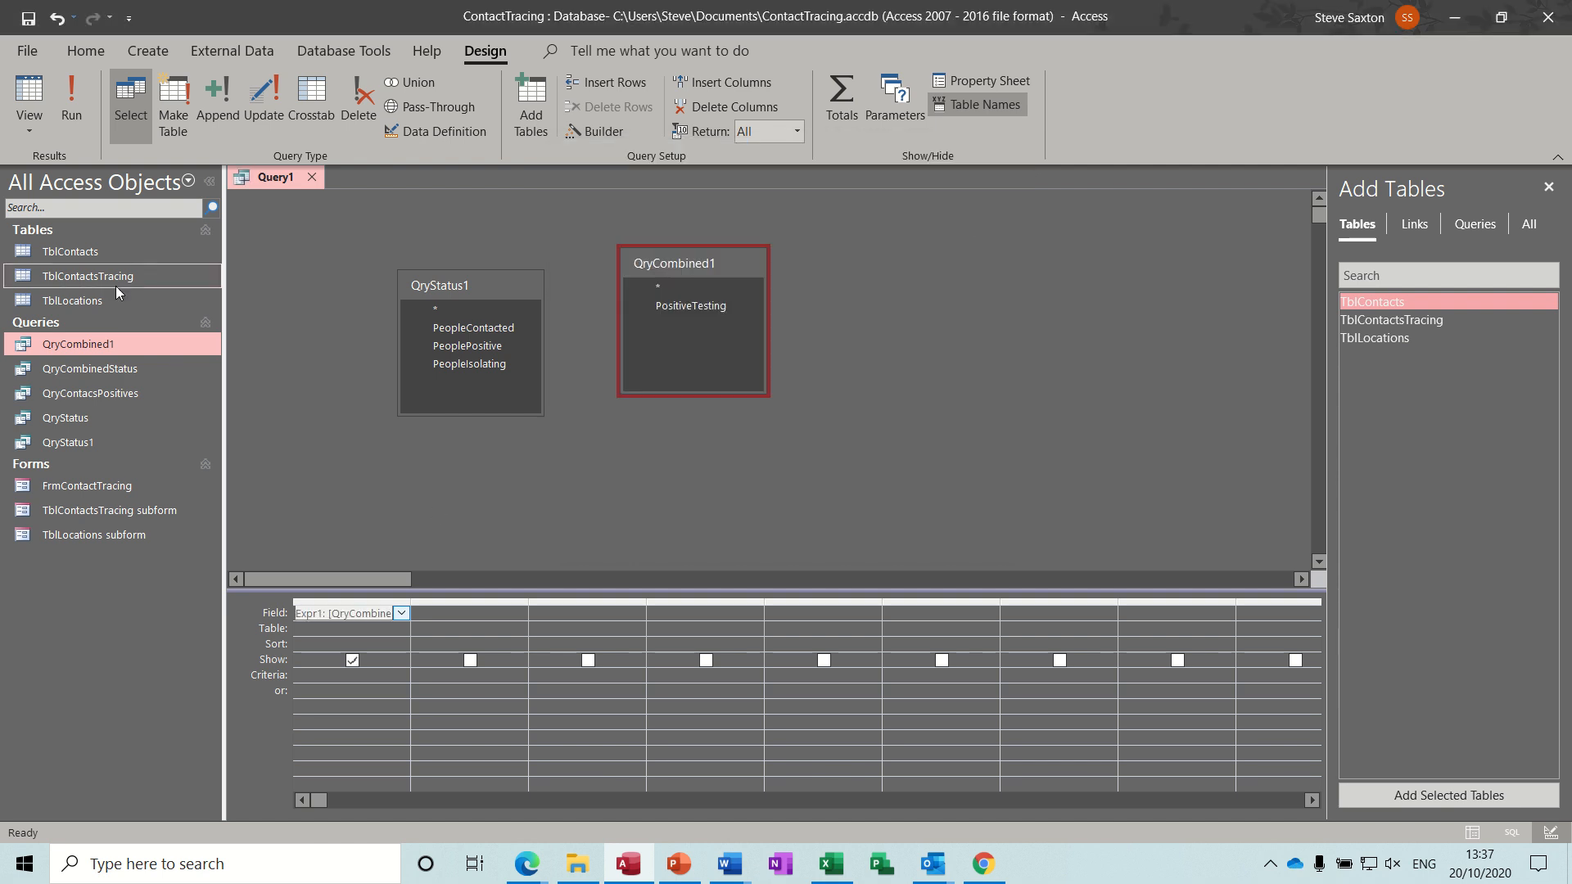
click(72, 95)
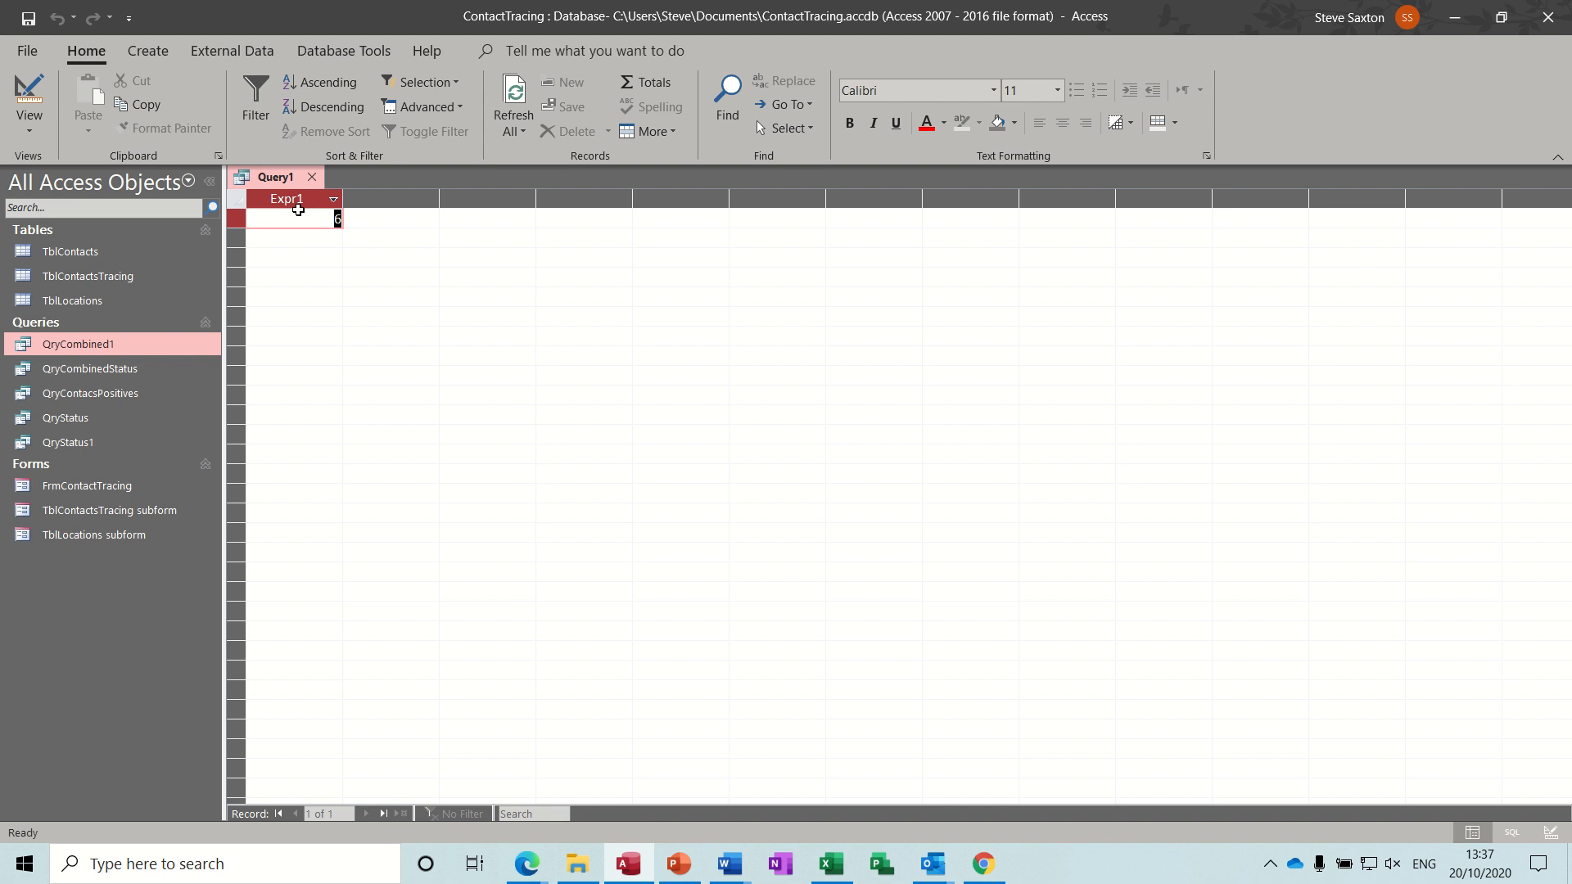
click(30, 94)
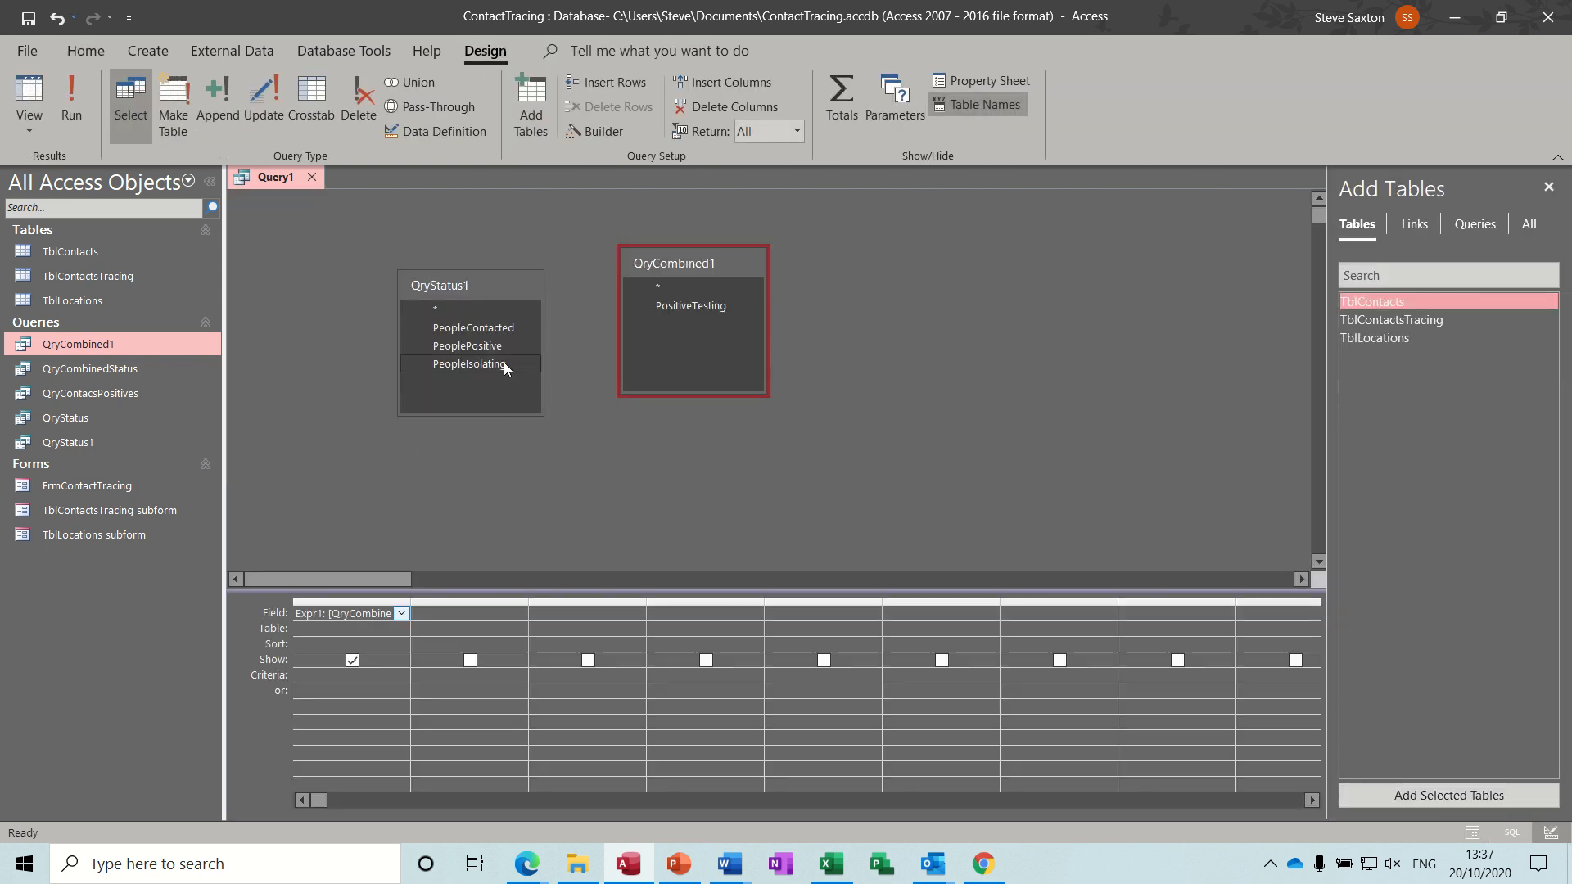
Add QryStatus1's PeopleContacted field to the second column.
drag(491, 329, 467, 620)
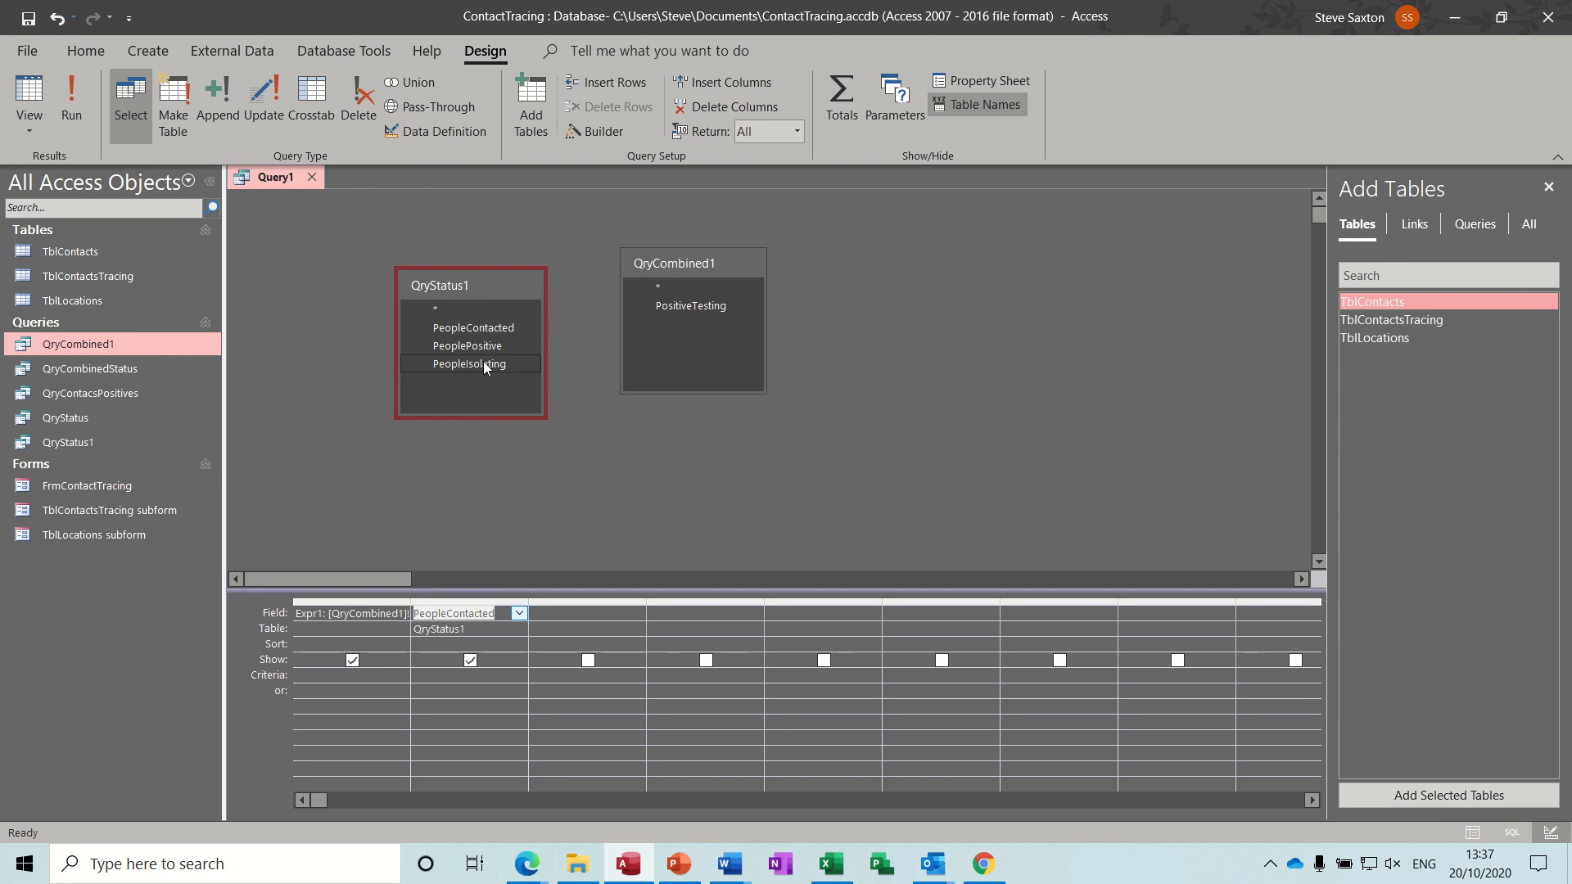
Add QryStatus1's PeopleIsolating field to the third column, run the query, and return to Design view.
drag(483, 363, 597, 612)
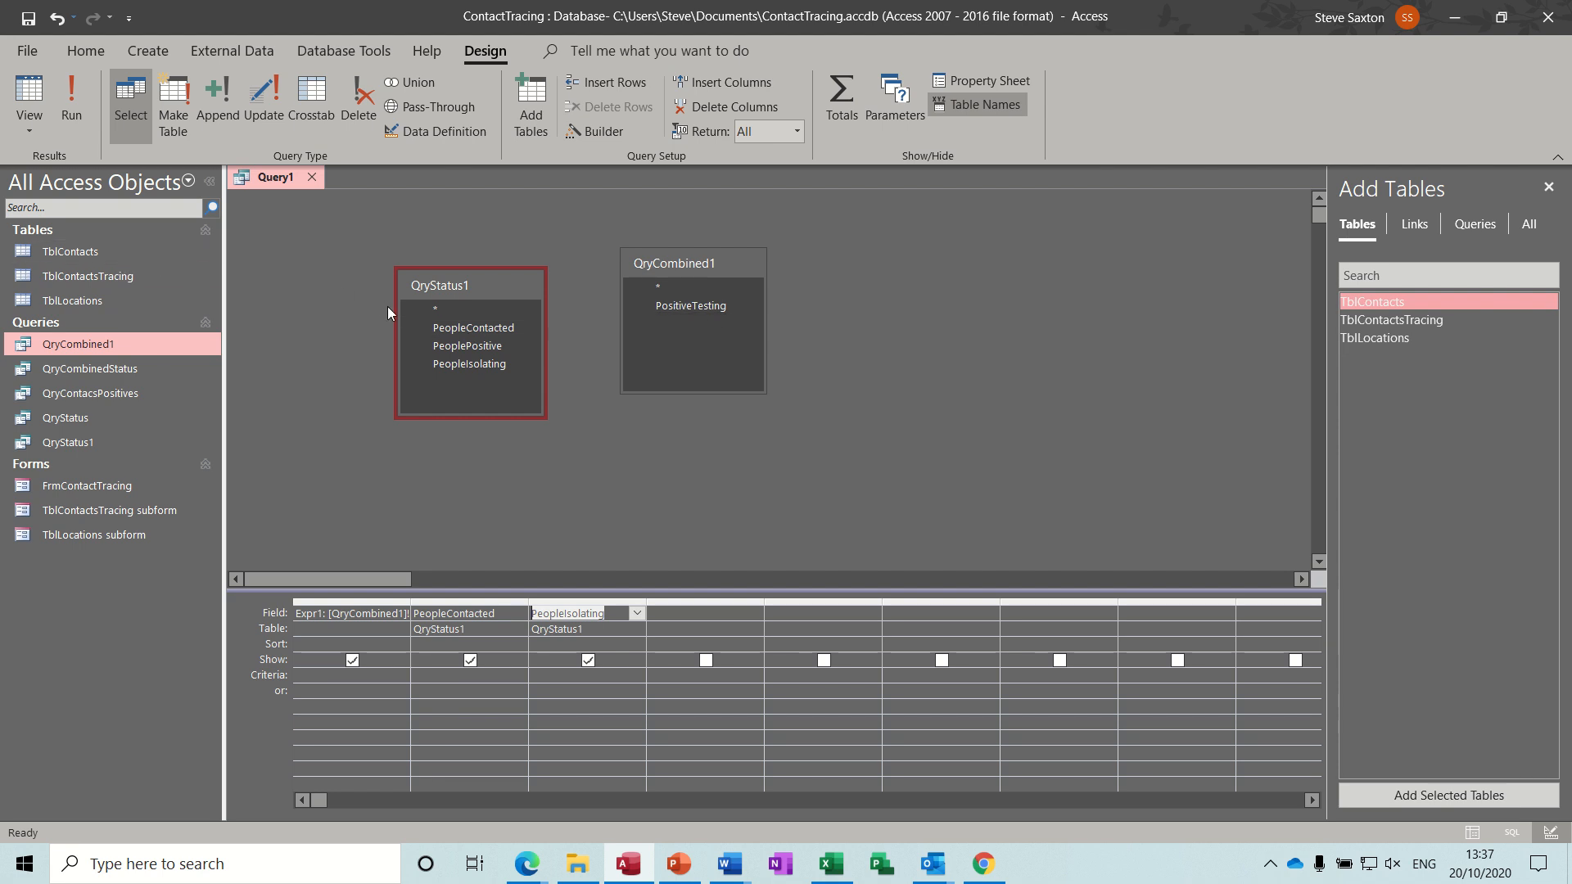
click(70, 92)
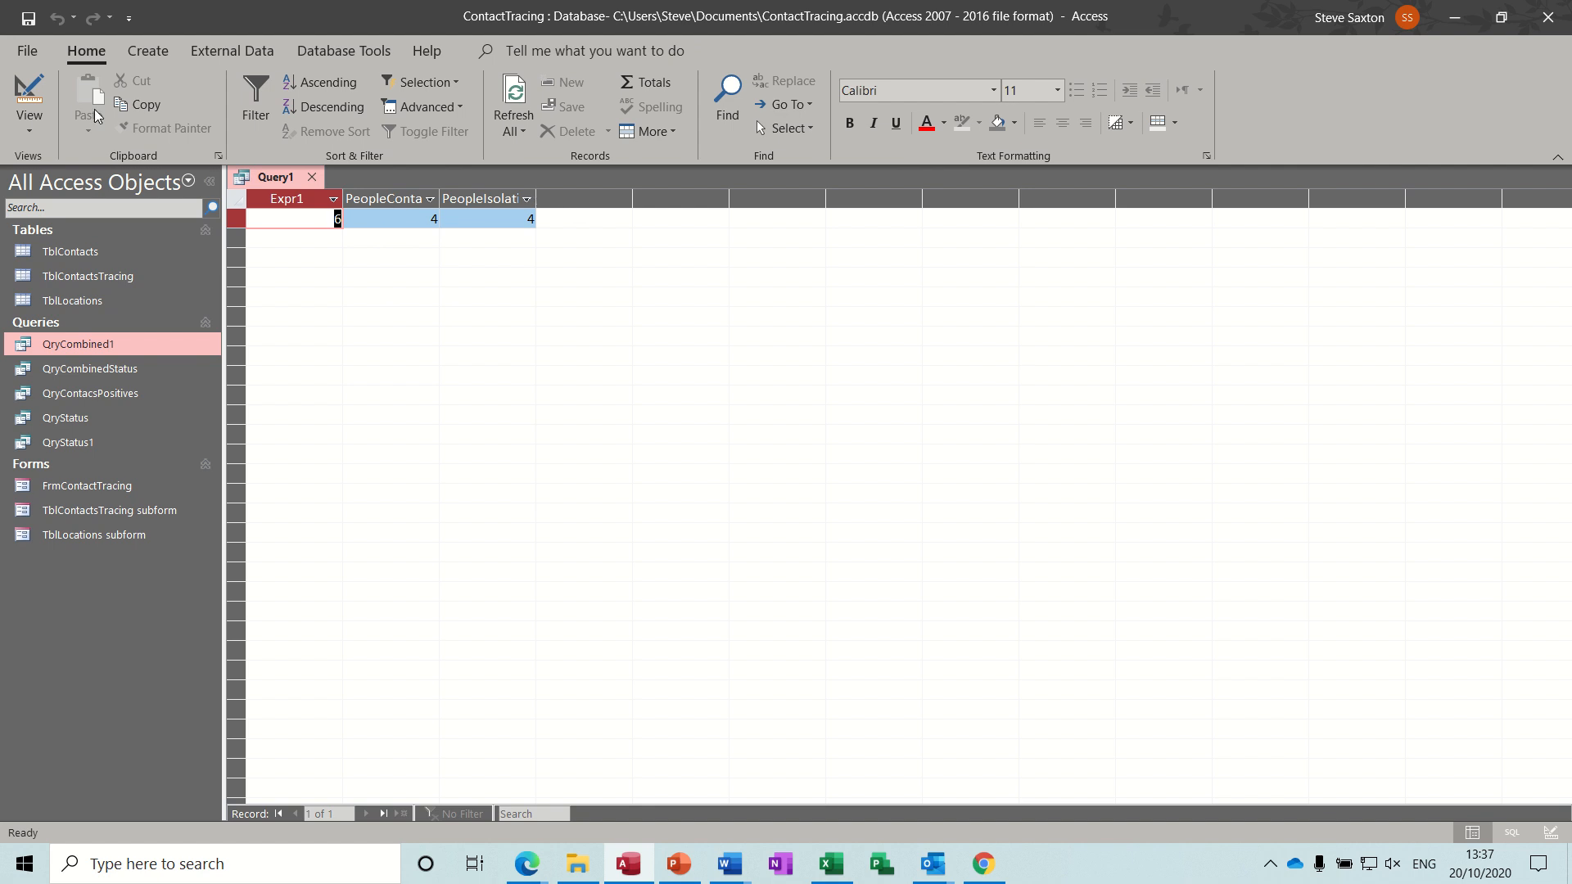
click(28, 92)
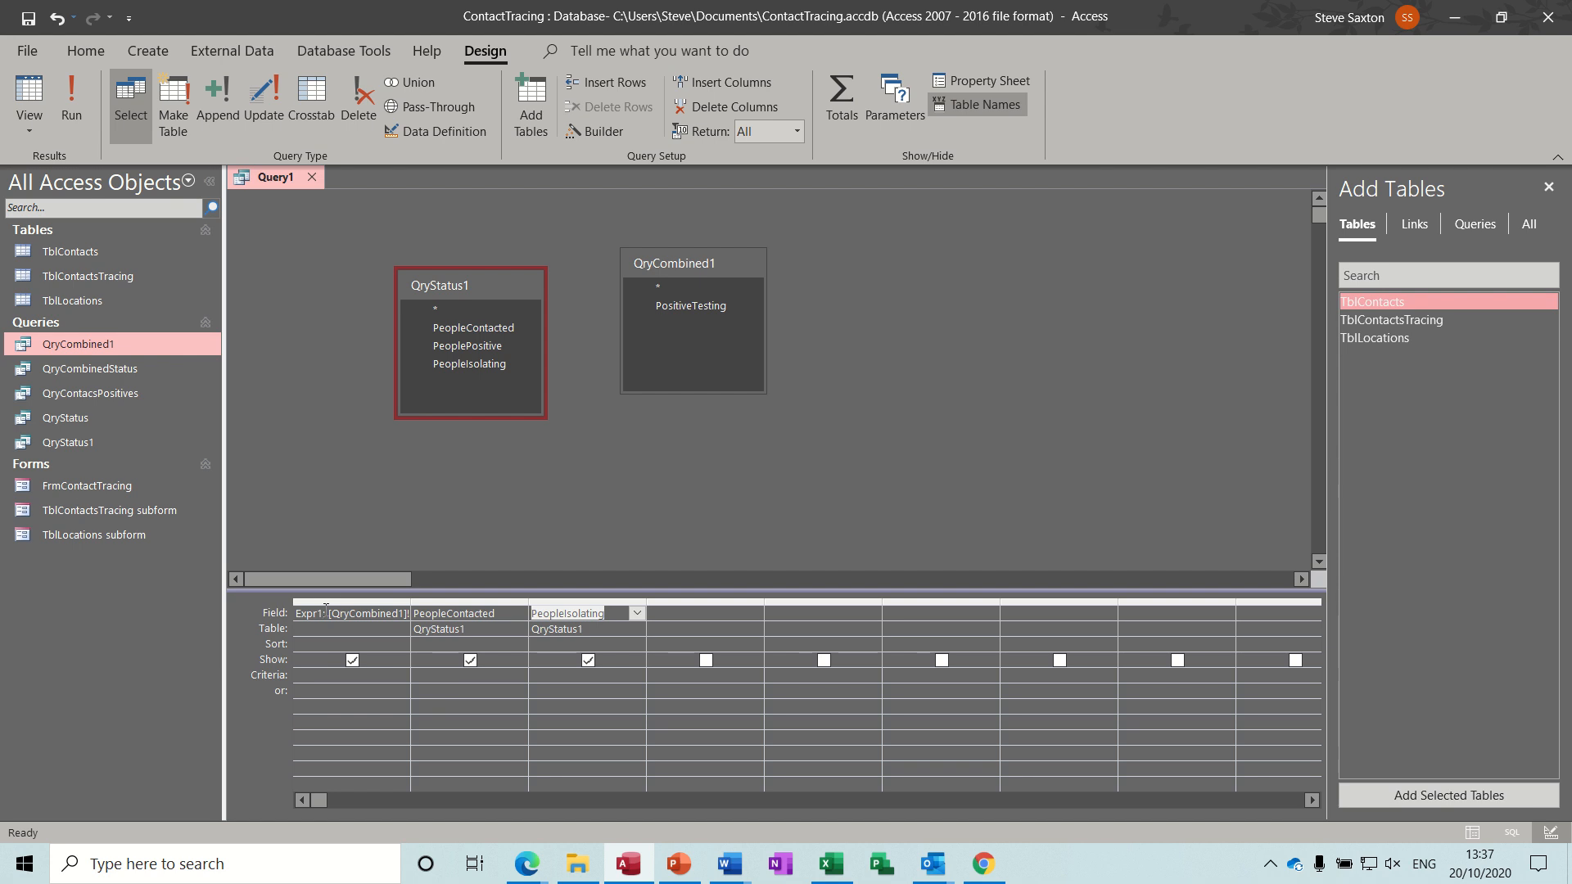
Rename the first column's expression alias to CombinedPositive and run the query.
drag(323, 613, 293, 612)
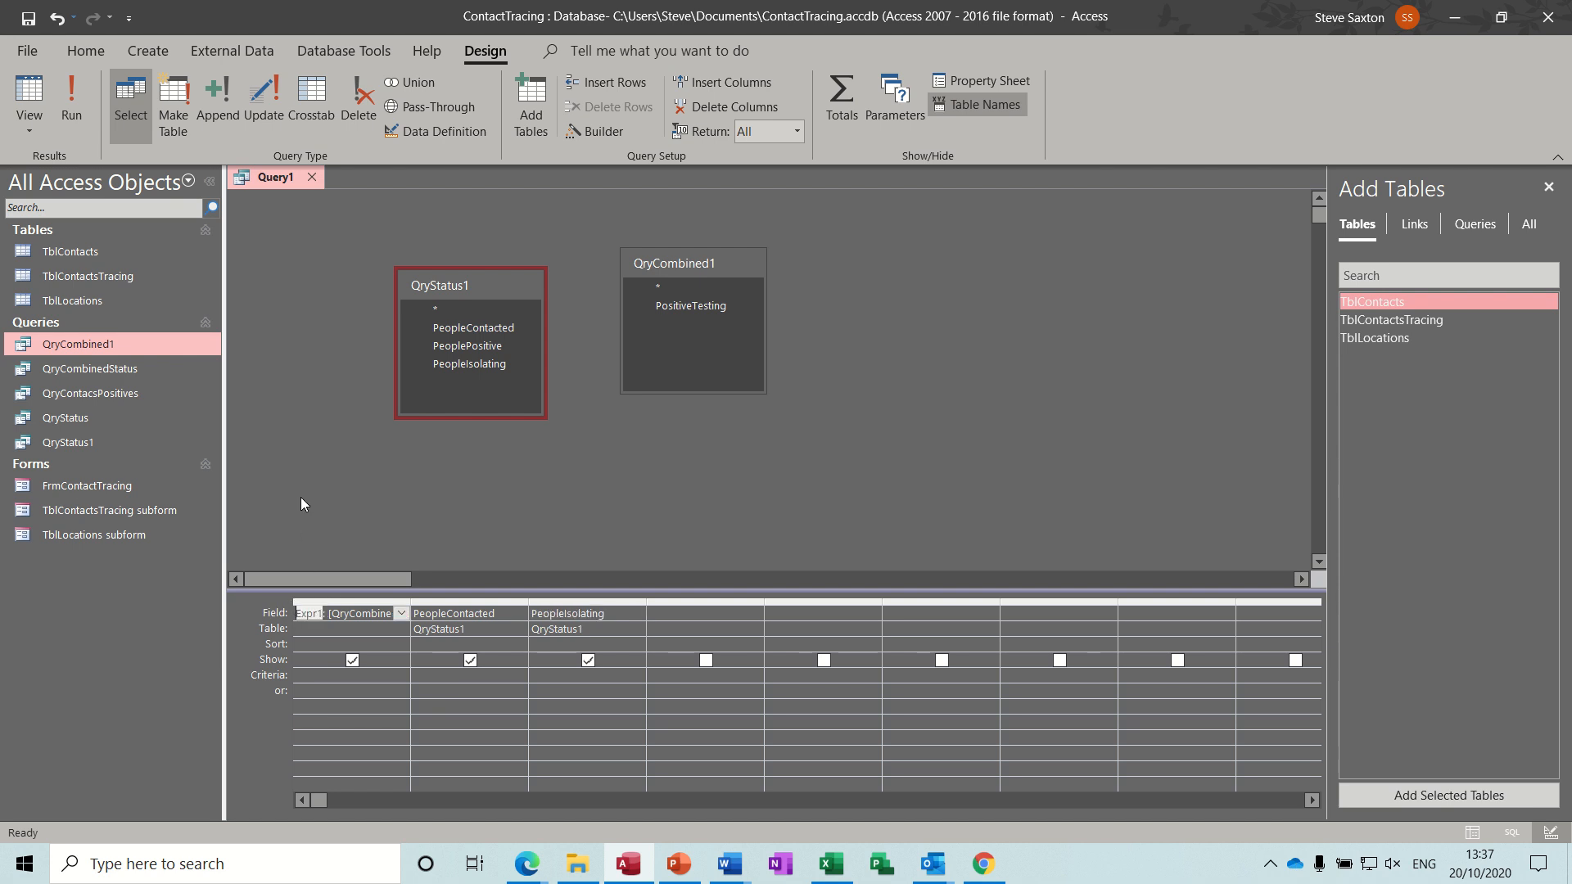
text(CombinedPositive: [)
click(469, 530)
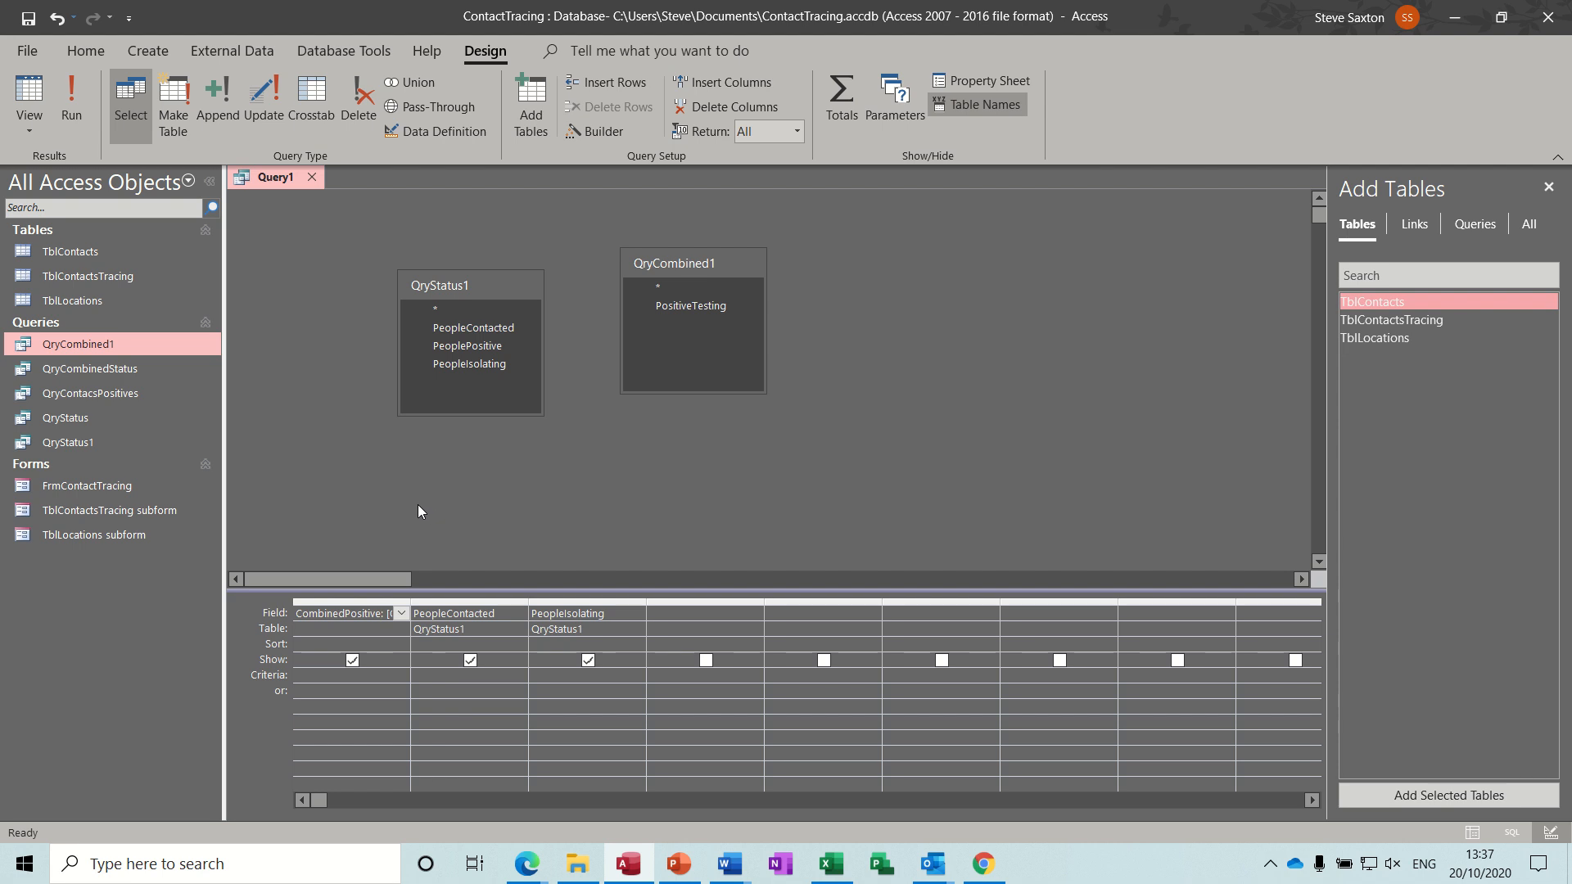
click(71, 90)
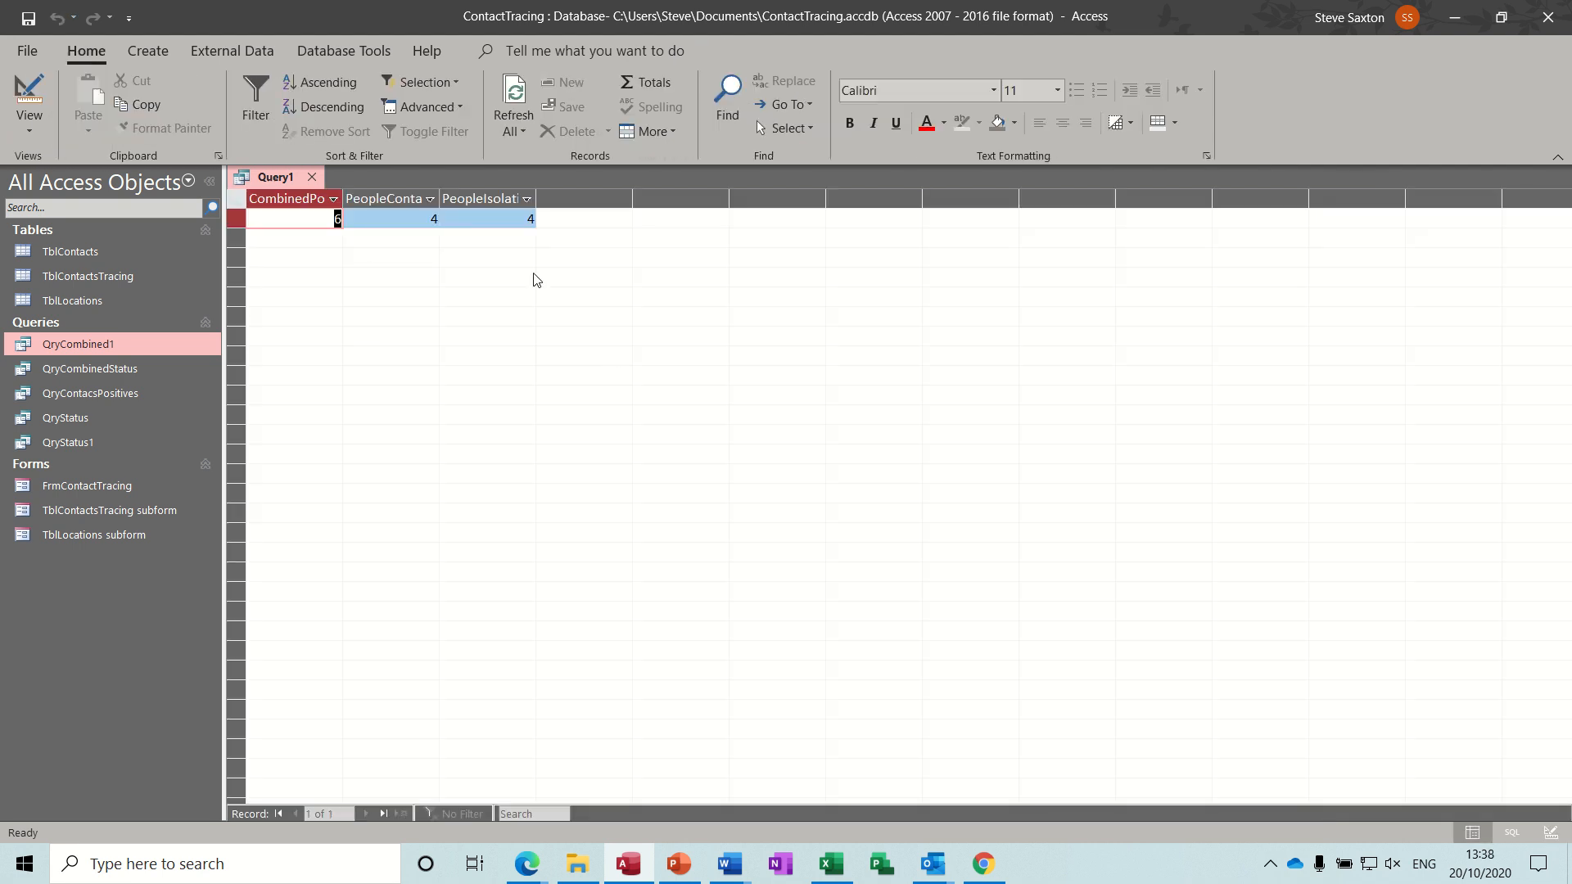
Save the query as QryCombined10 and close it.
click(28, 18)
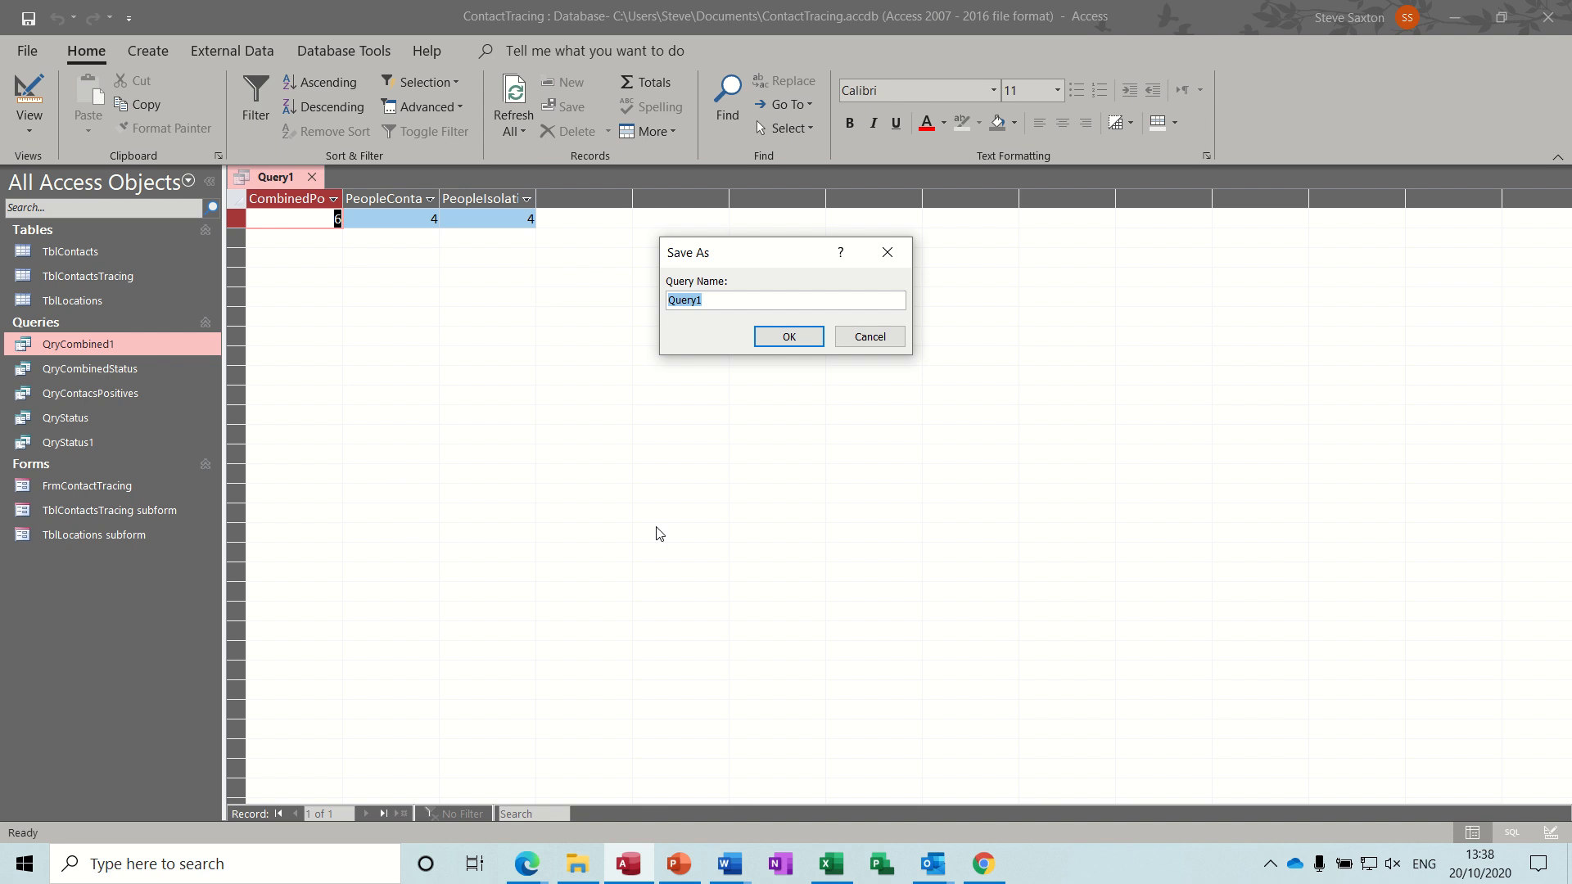
text(QryCombined1)
text(0)
click(779, 341)
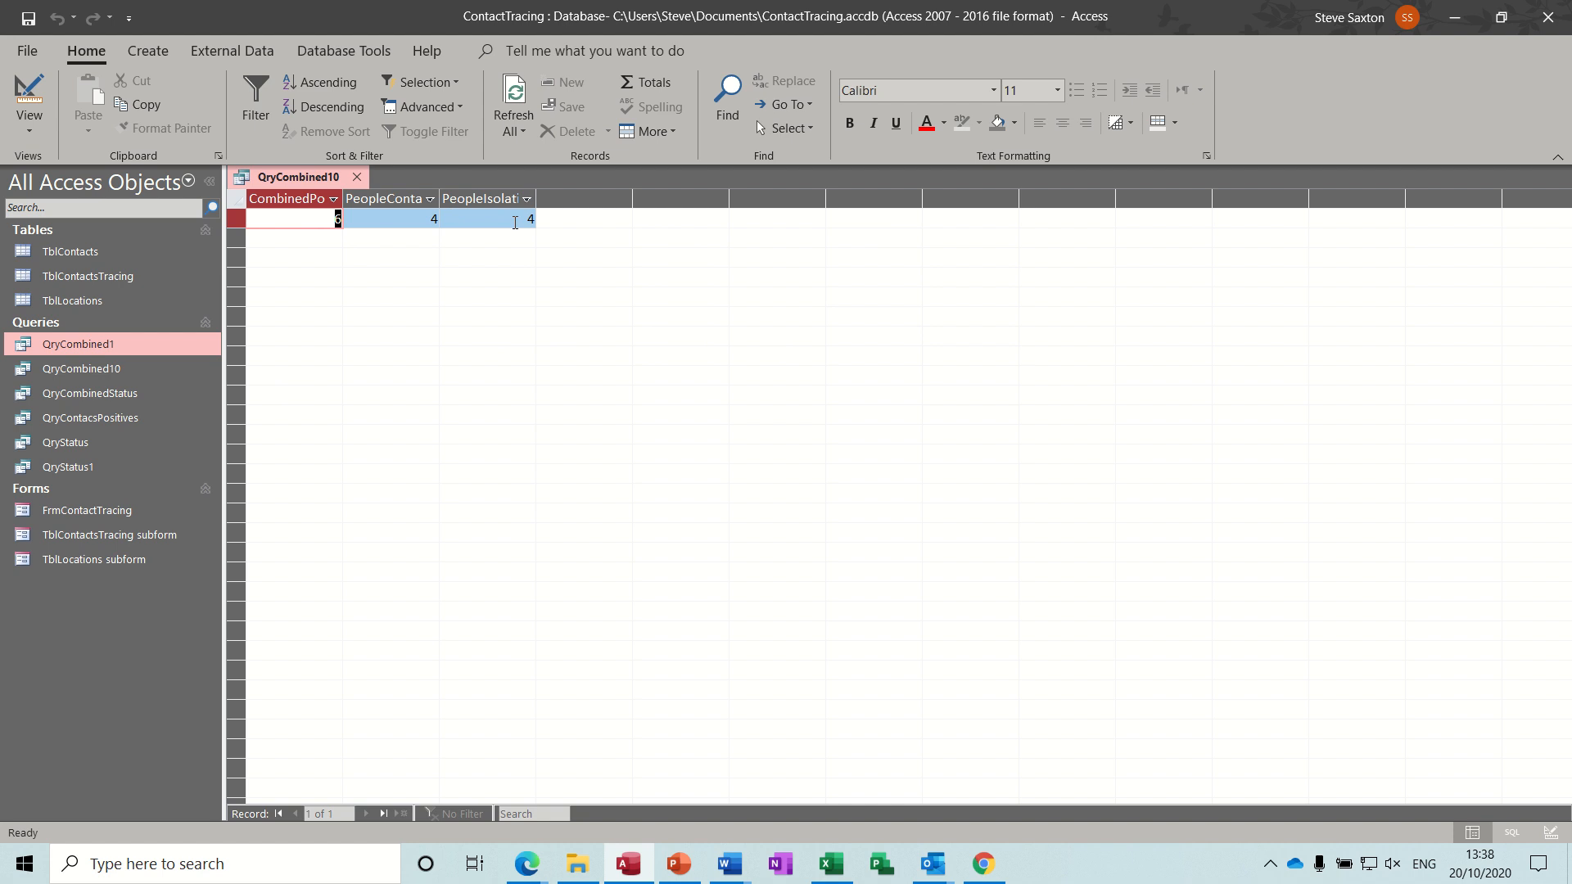
click(357, 178)
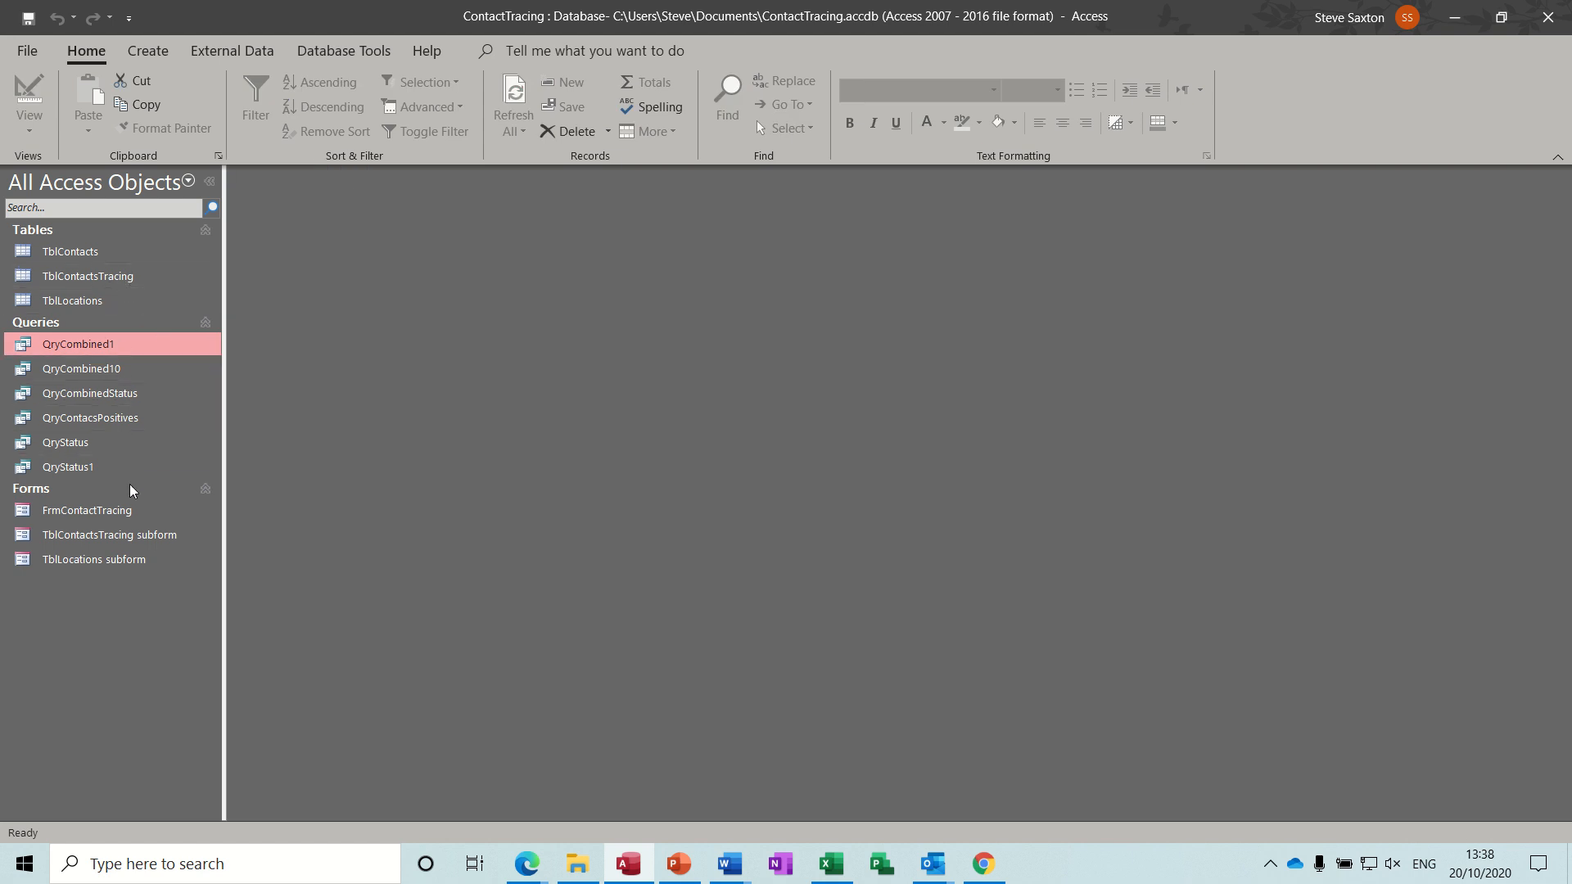
Open the FrmContactTracing form and toggle the Isolating checkbox on the second contact tracing record.
double_click(125, 511)
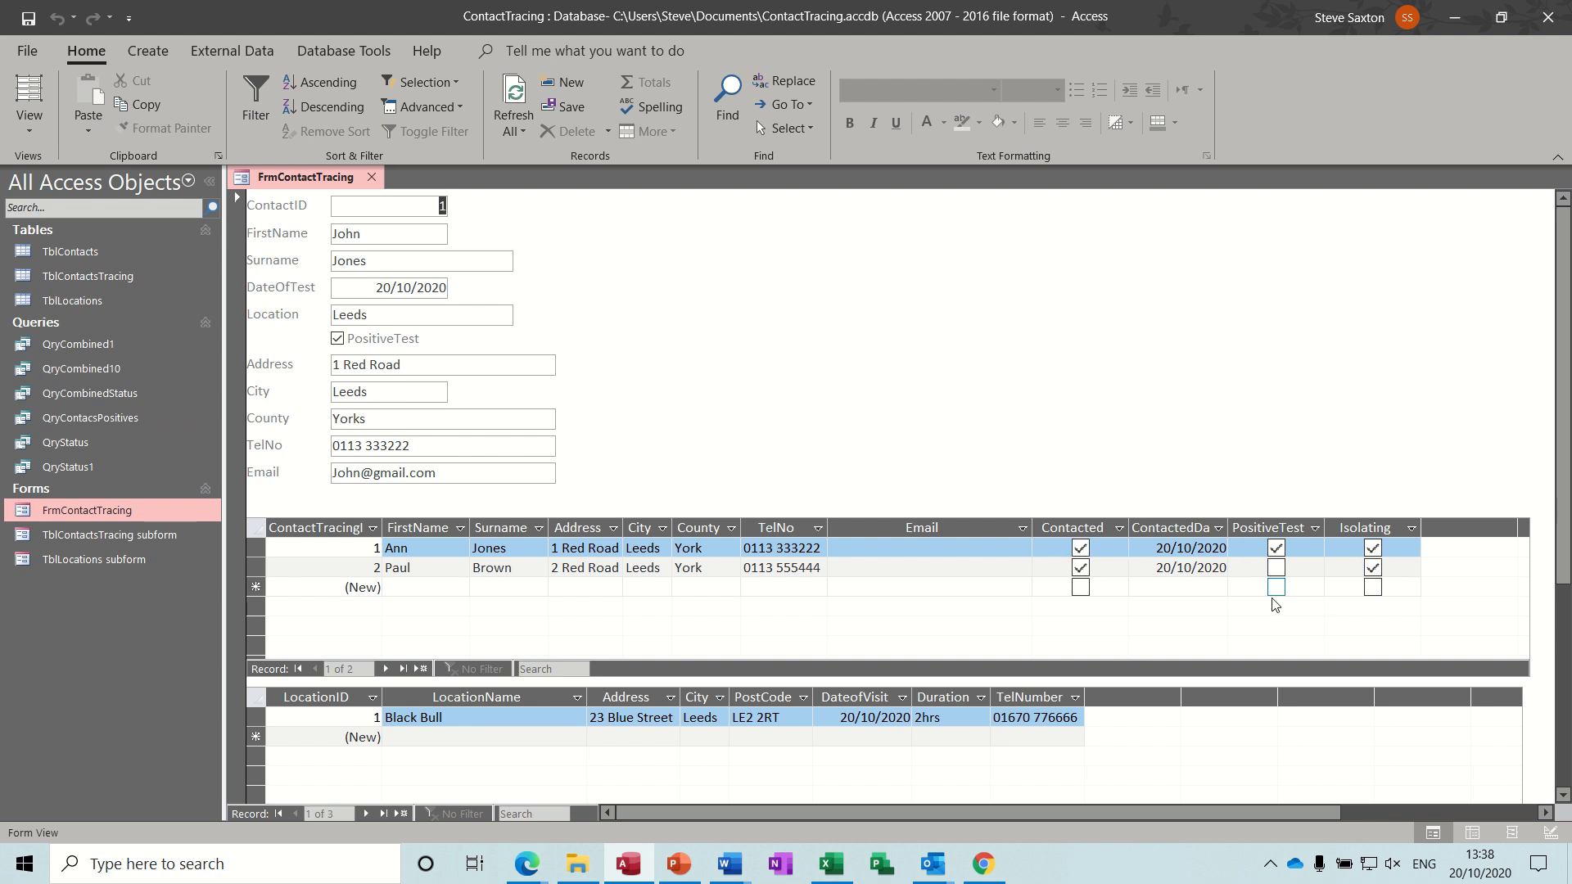
click(1372, 565)
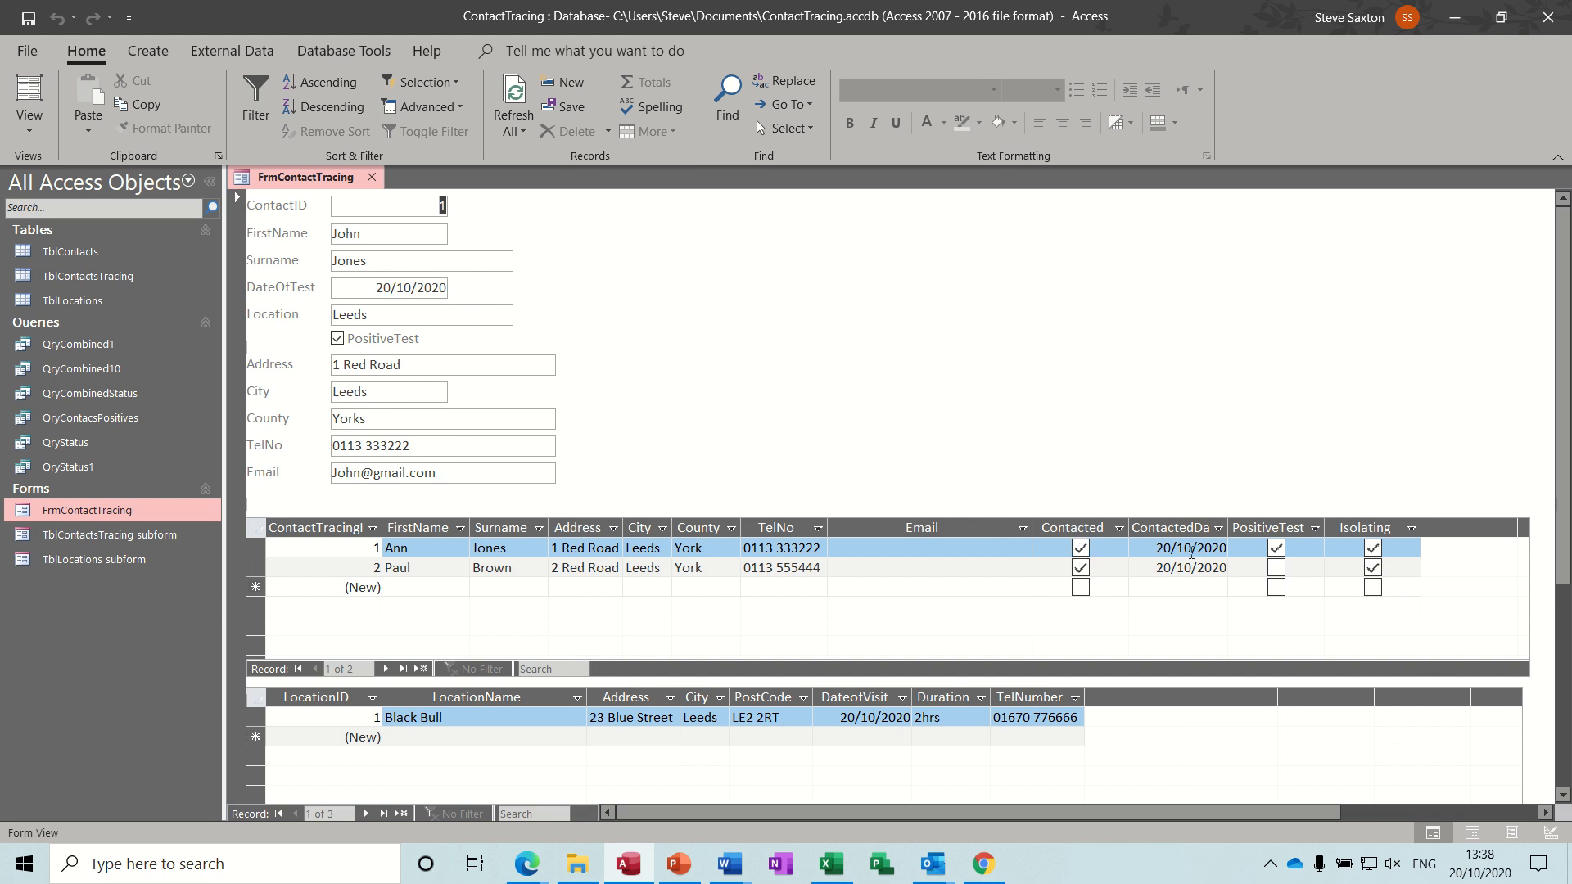